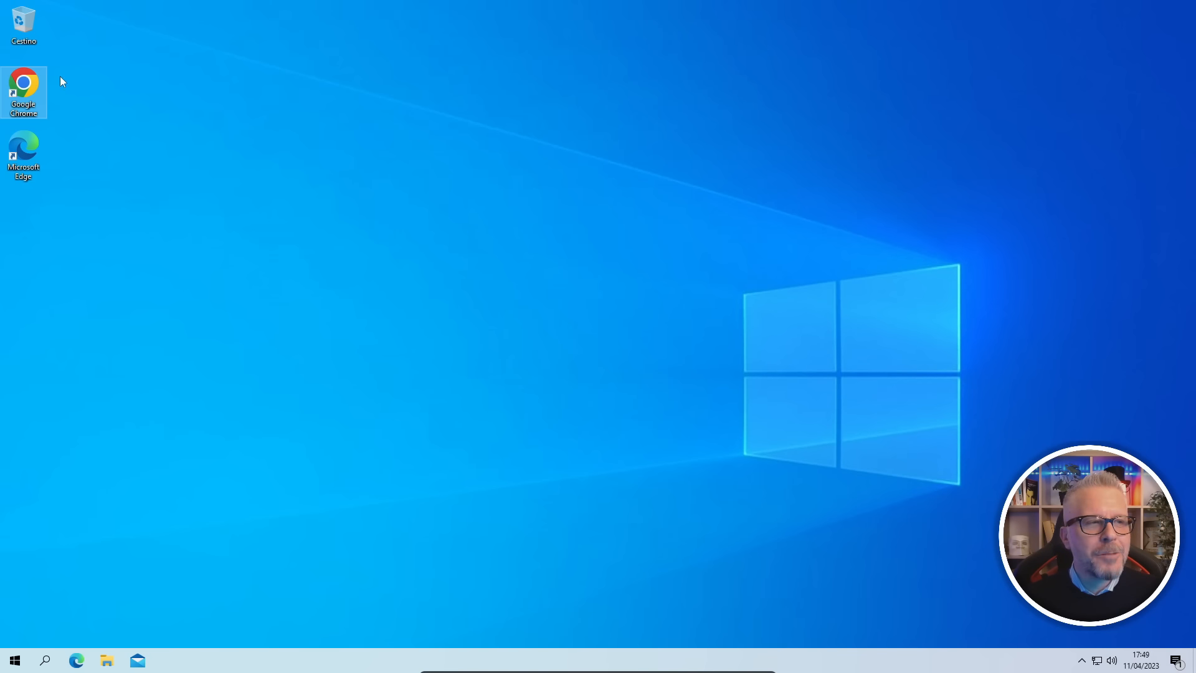
- Open Google Chrome, search Google for "rufus" and open the official rufus.ie website
double_click(24, 87)
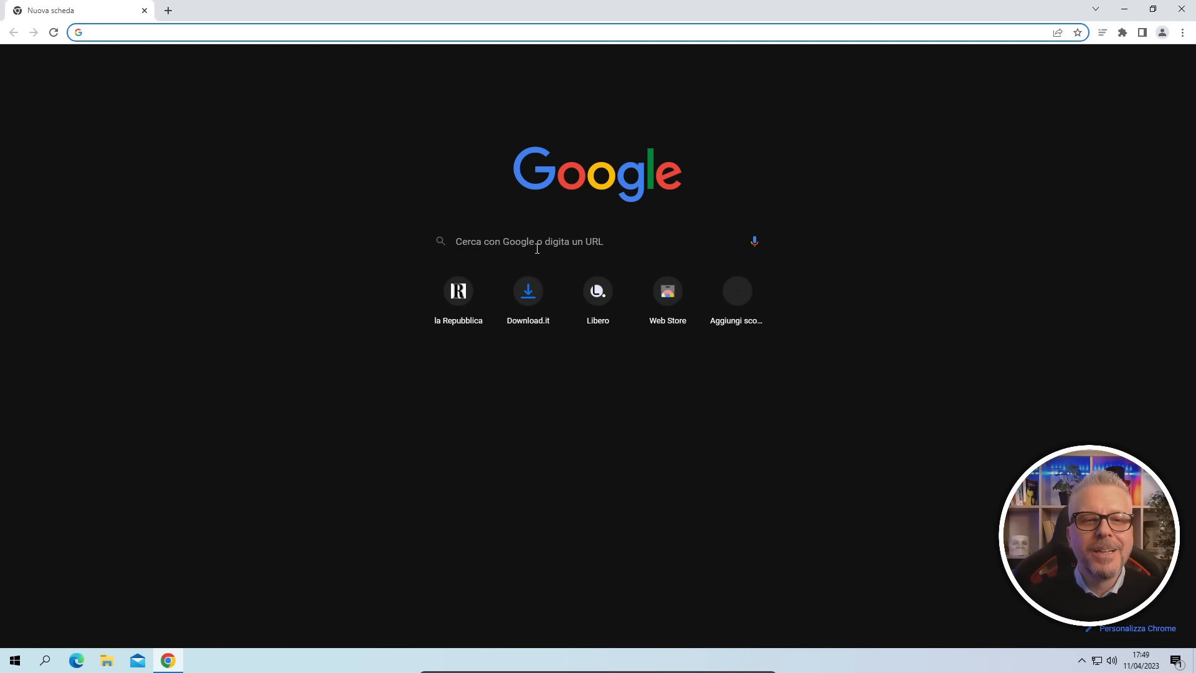
left_click(539, 250)
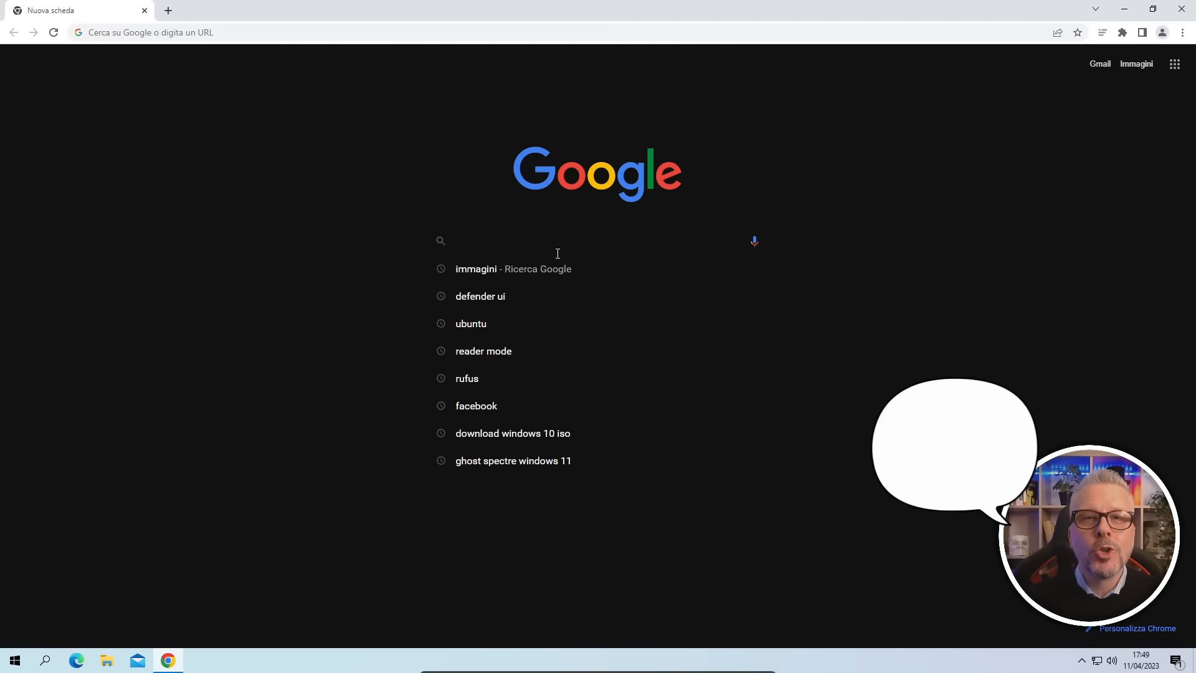
type("rufus")
key("Return")
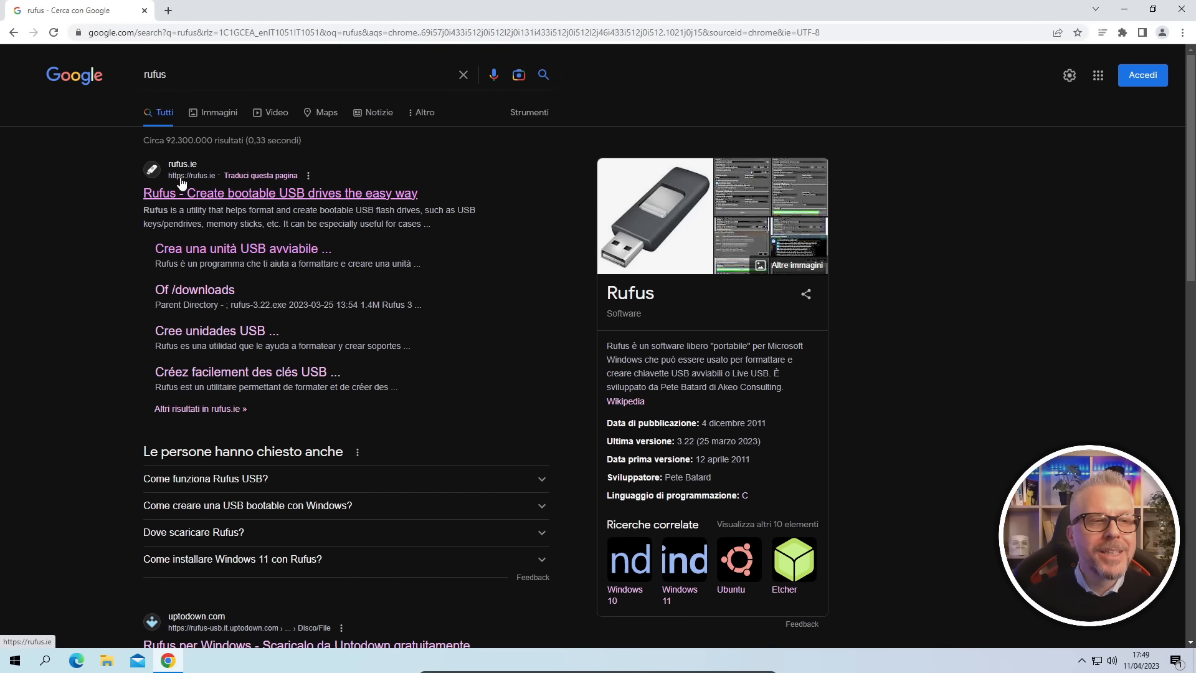
left_click(257, 198)
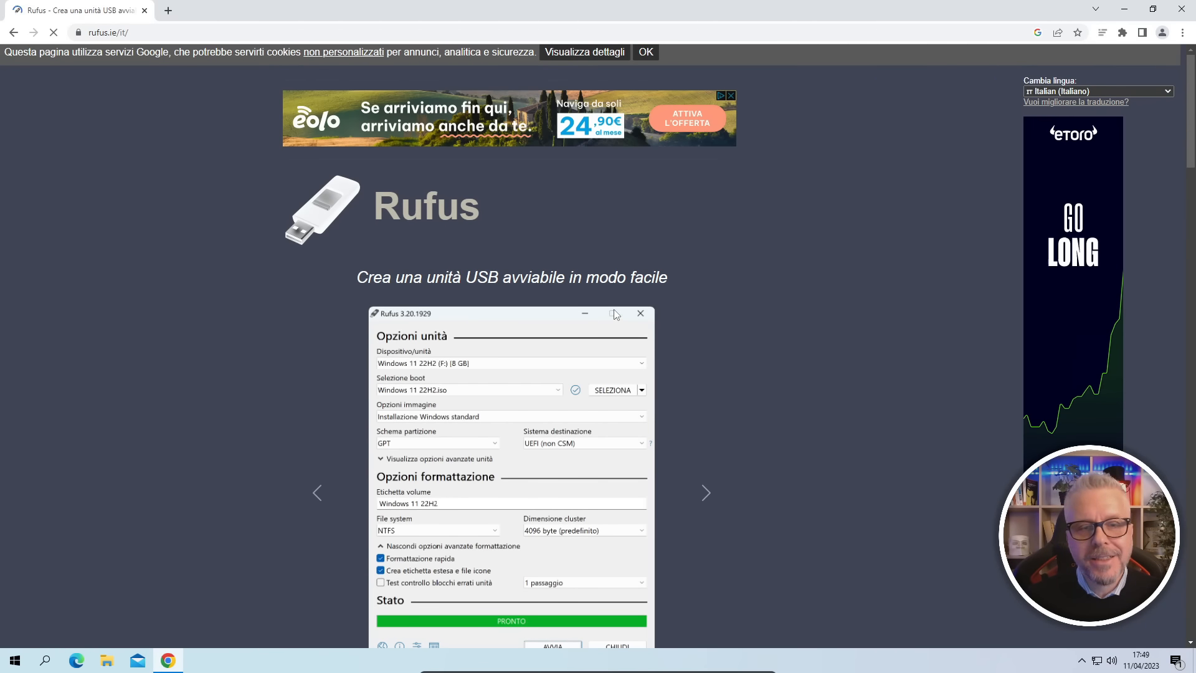
- Download Rufus 3.22 from the site's Download section, dismissing the advertisement
scroll(561, 282, "down", 7)
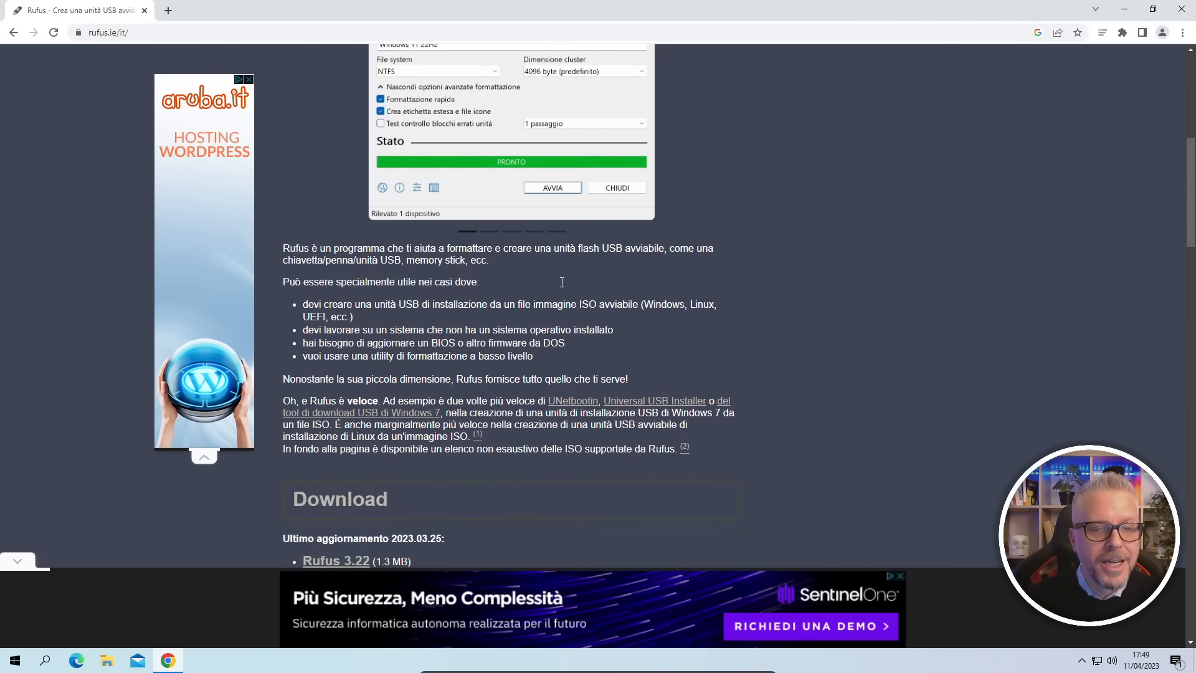
scroll(561, 282, "down", 4)
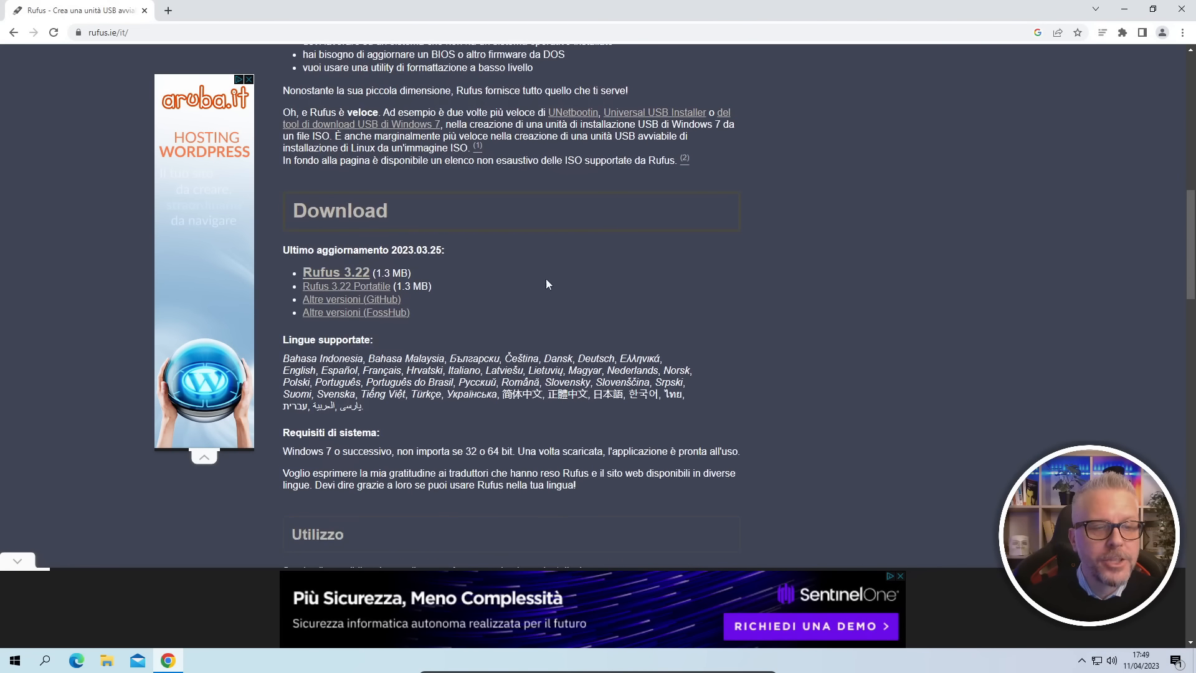
left_click(334, 274)
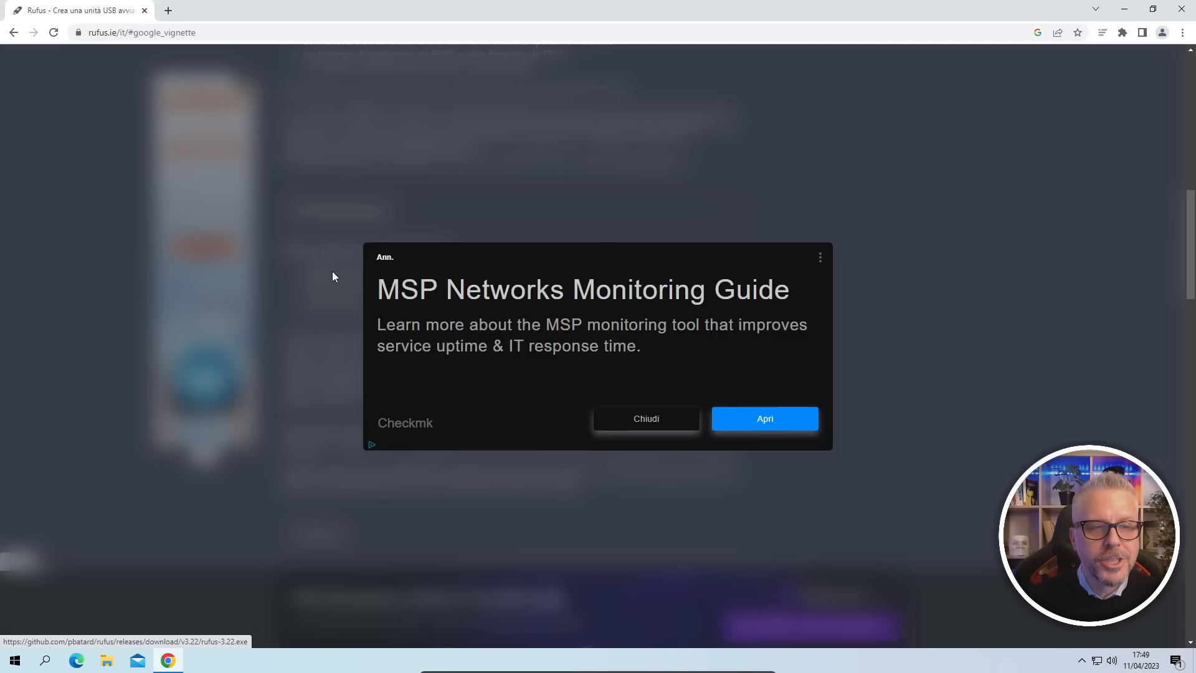
left_click(623, 421)
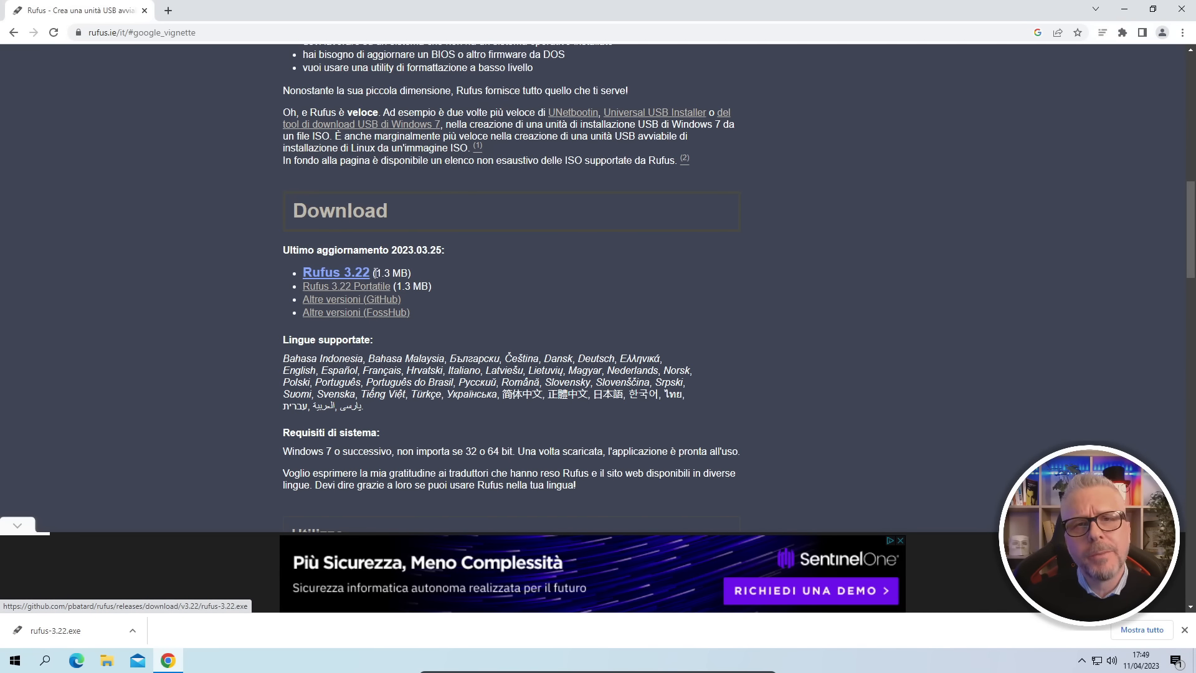
- Move the downloaded rufus-3.22.exe from the Download folder to the desktop, closing the browser and the folder window
left_click(132, 632)
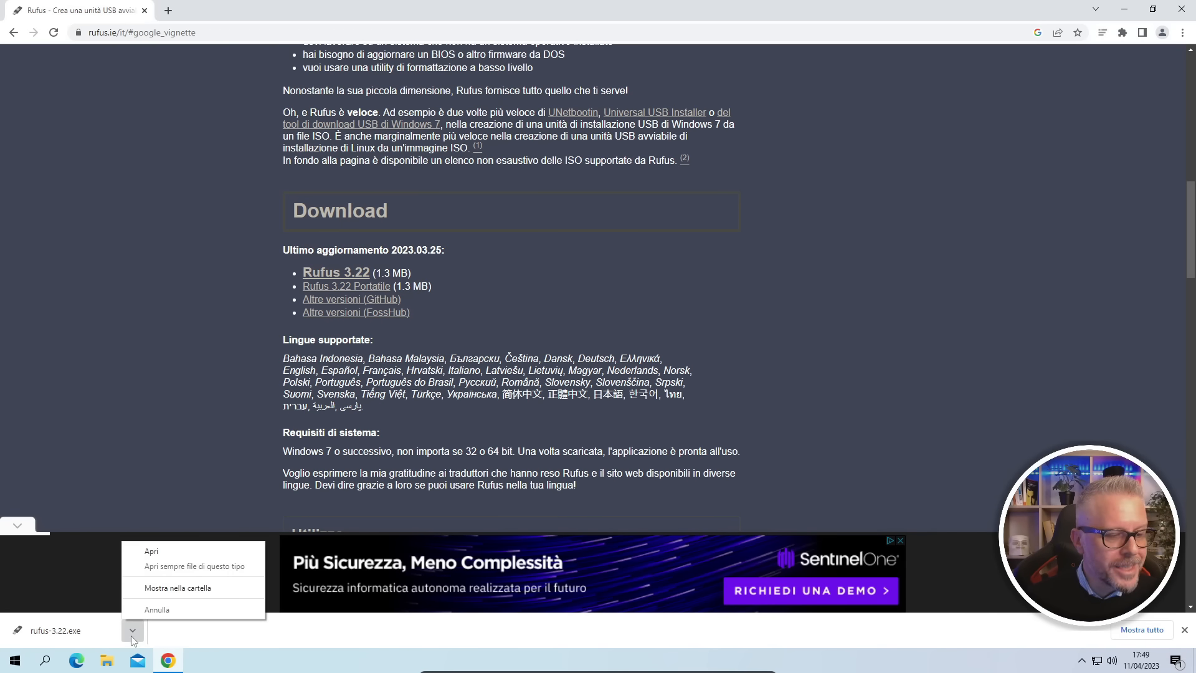
left_click(190, 589)
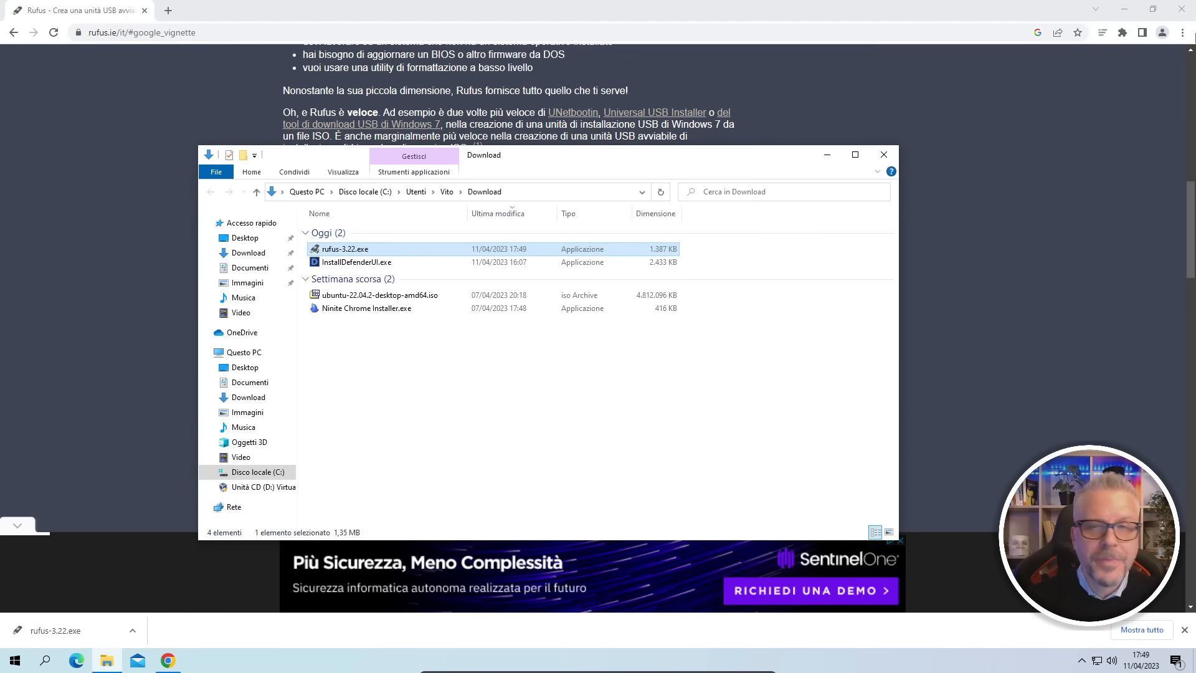
left_click(1181, 9)
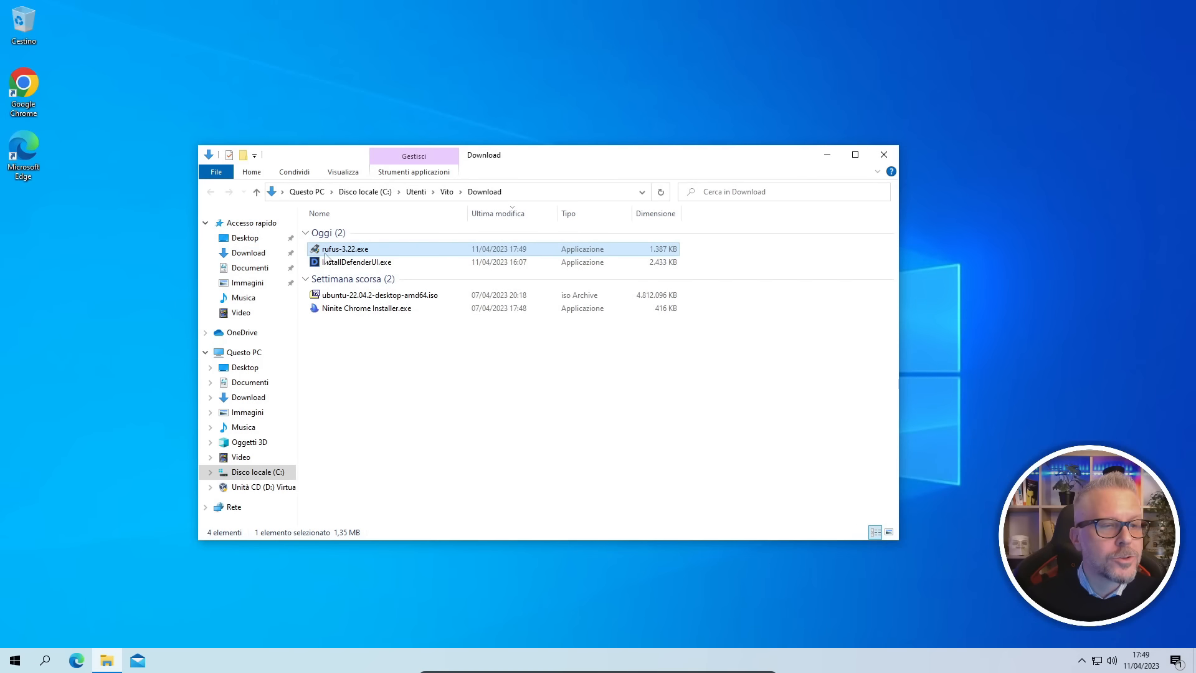
left_click_drag(334, 251, 28, 241)
left_click(884, 155)
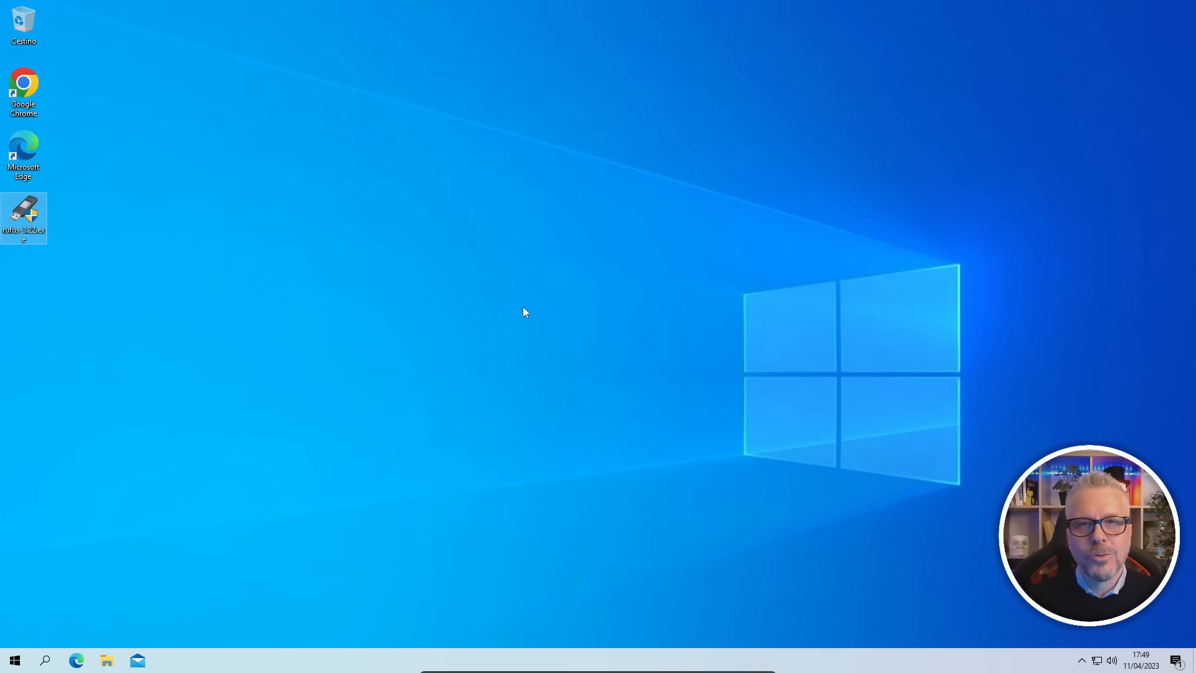
- Reopen Google Chrome, search Google for "windows 11 iso download" and open Microsoft's Italian Windows 11 download page
double_click(25, 89)
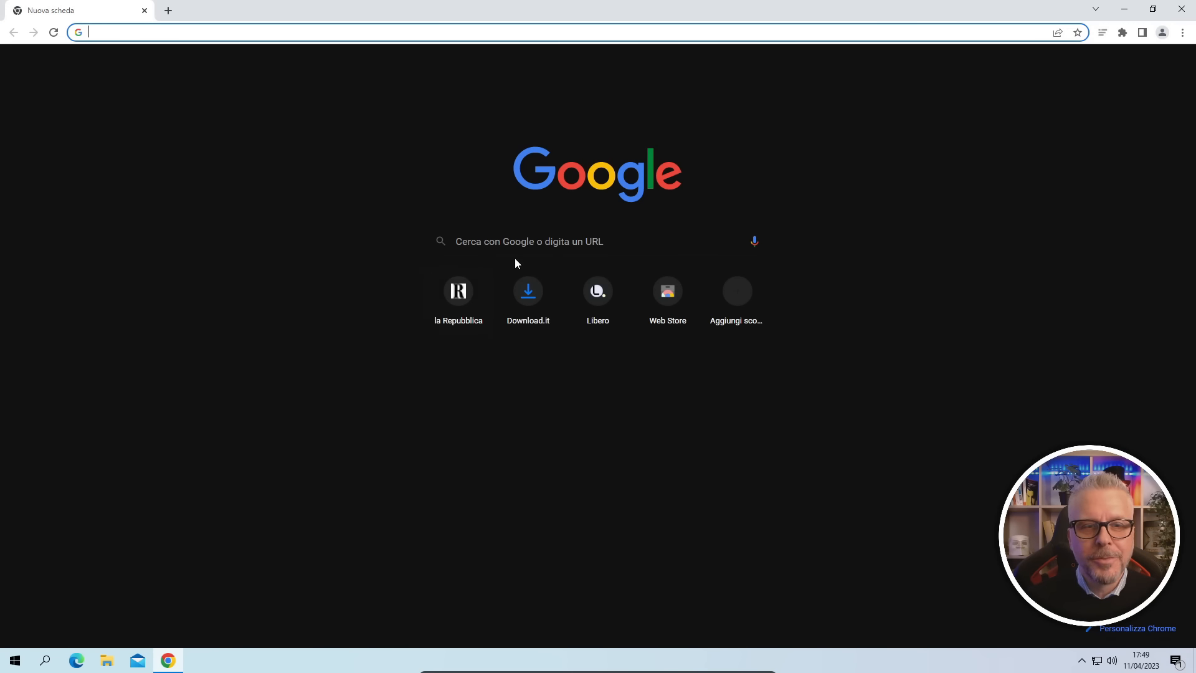
left_click(521, 238)
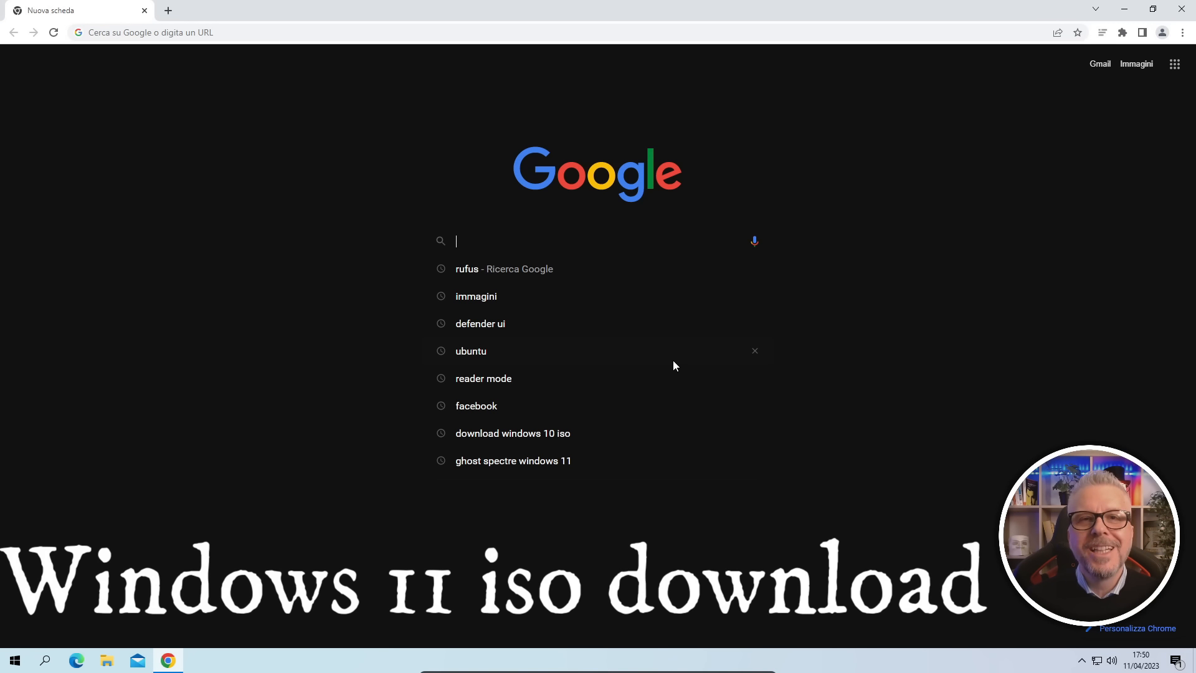
type("windo")
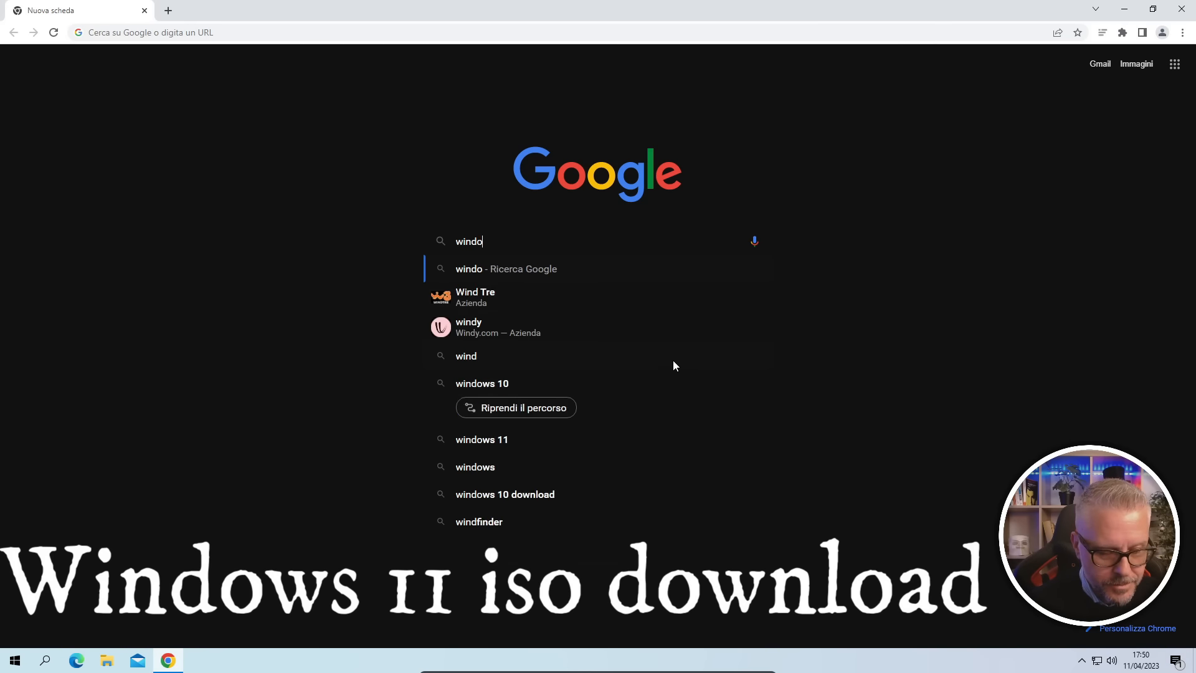
type("ws 11 iso download")
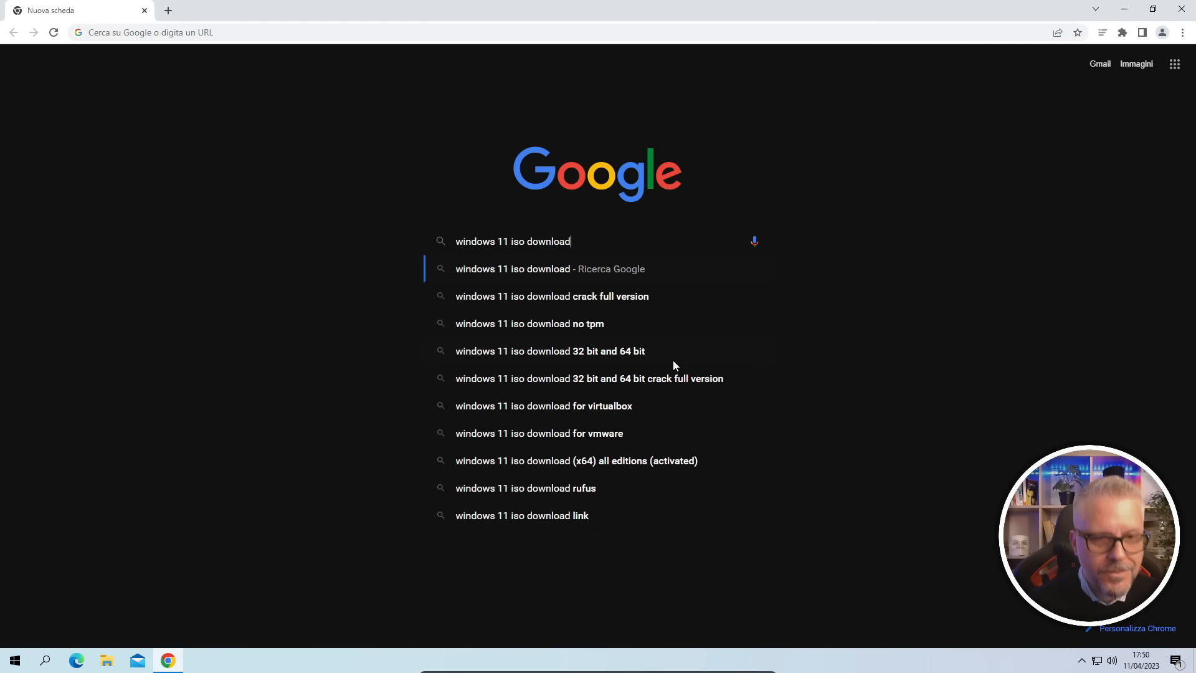
key("Return")
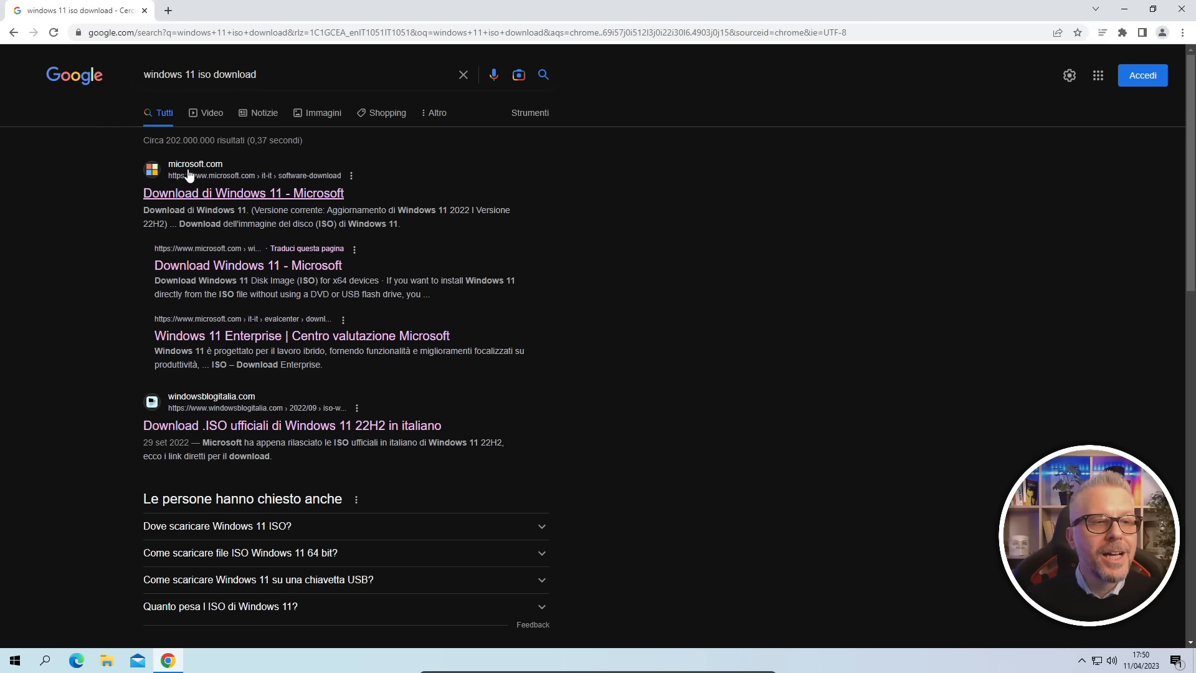
left_click(244, 197)
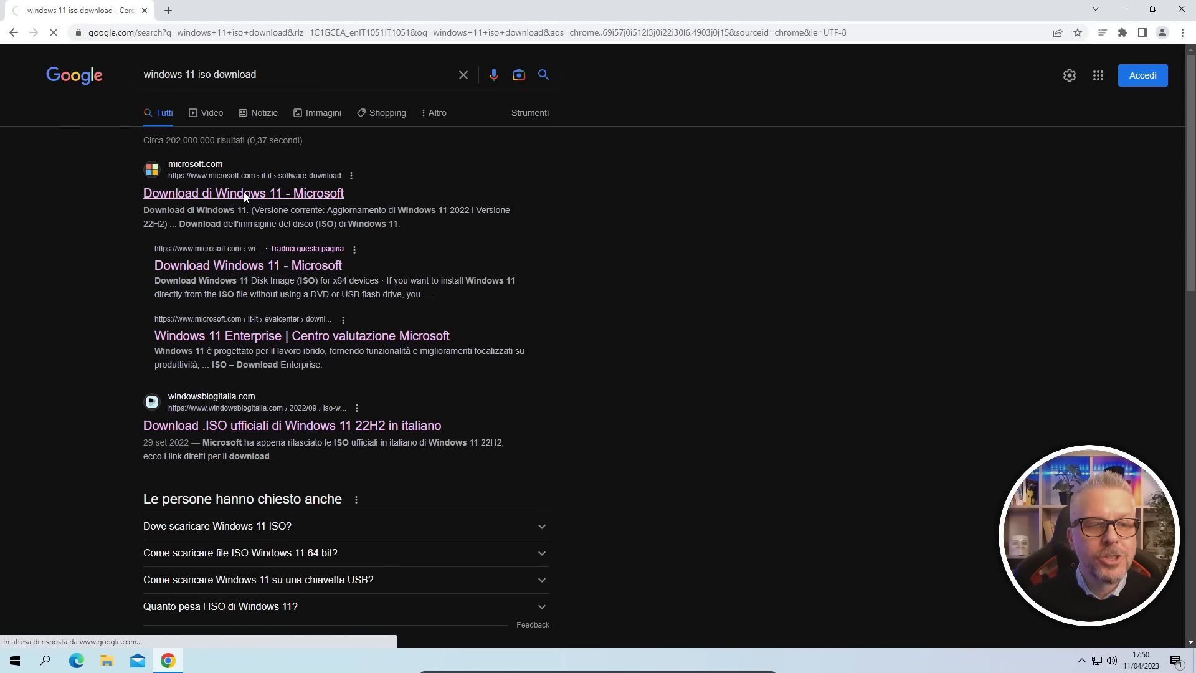
- Download the media creation tool from the section on creating Windows 11 installation media
scroll(399, 310, "down", 6)
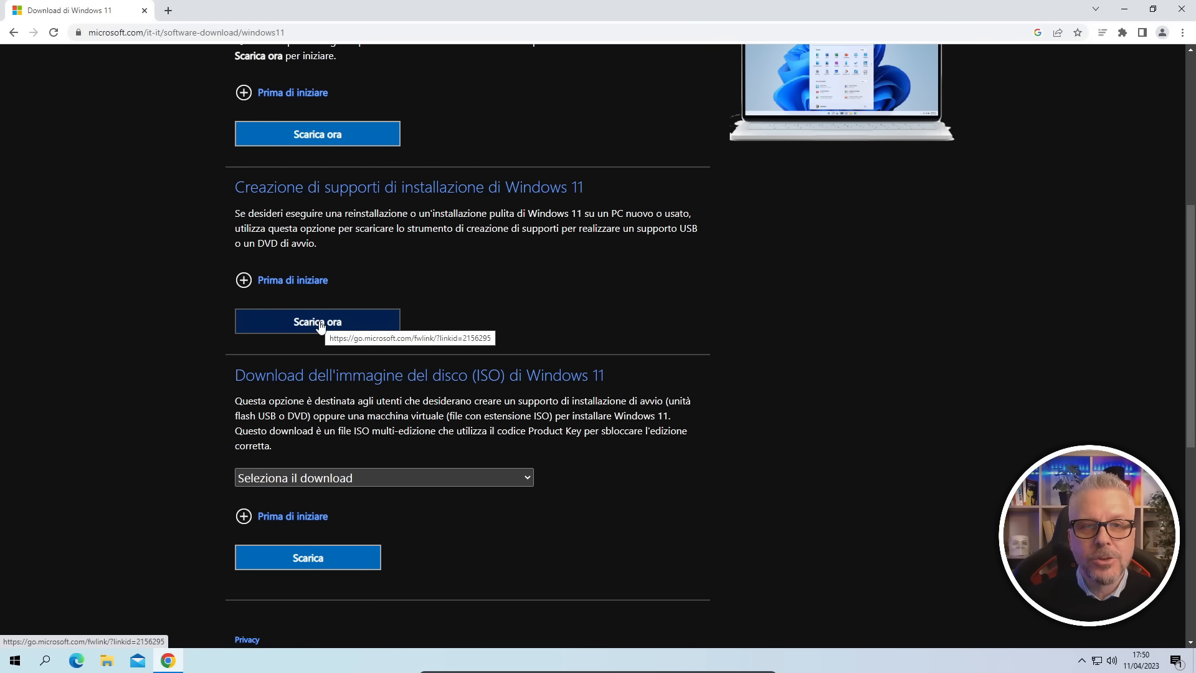
left_click(319, 324)
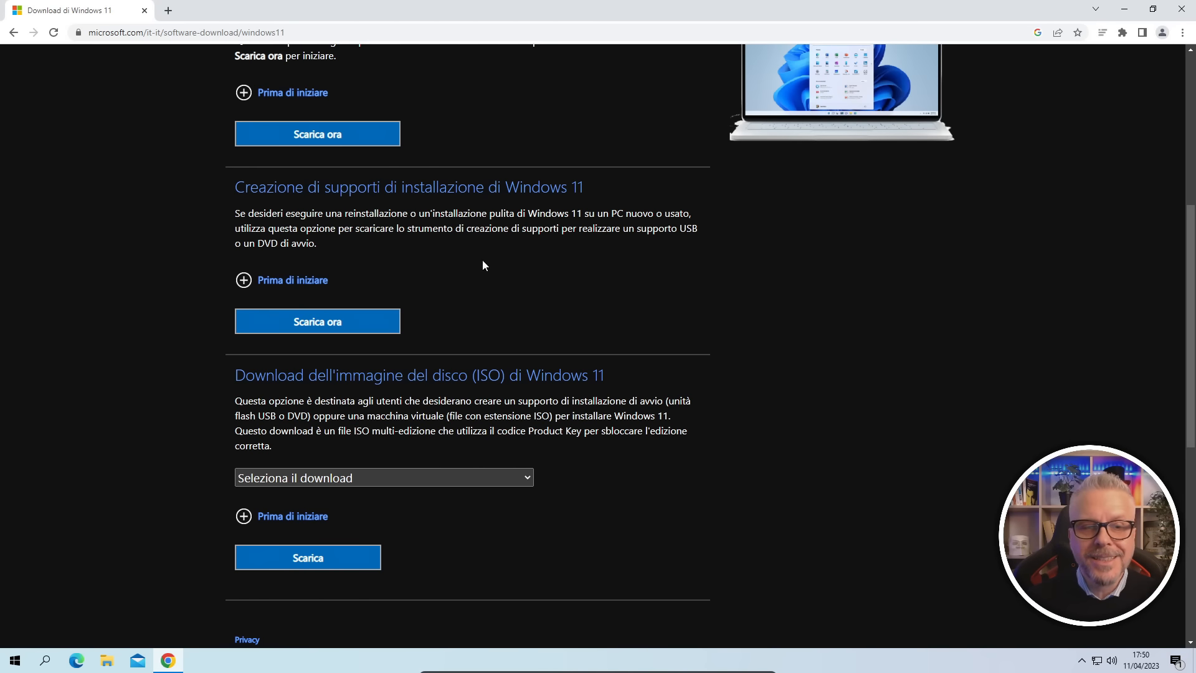
left_click(315, 327)
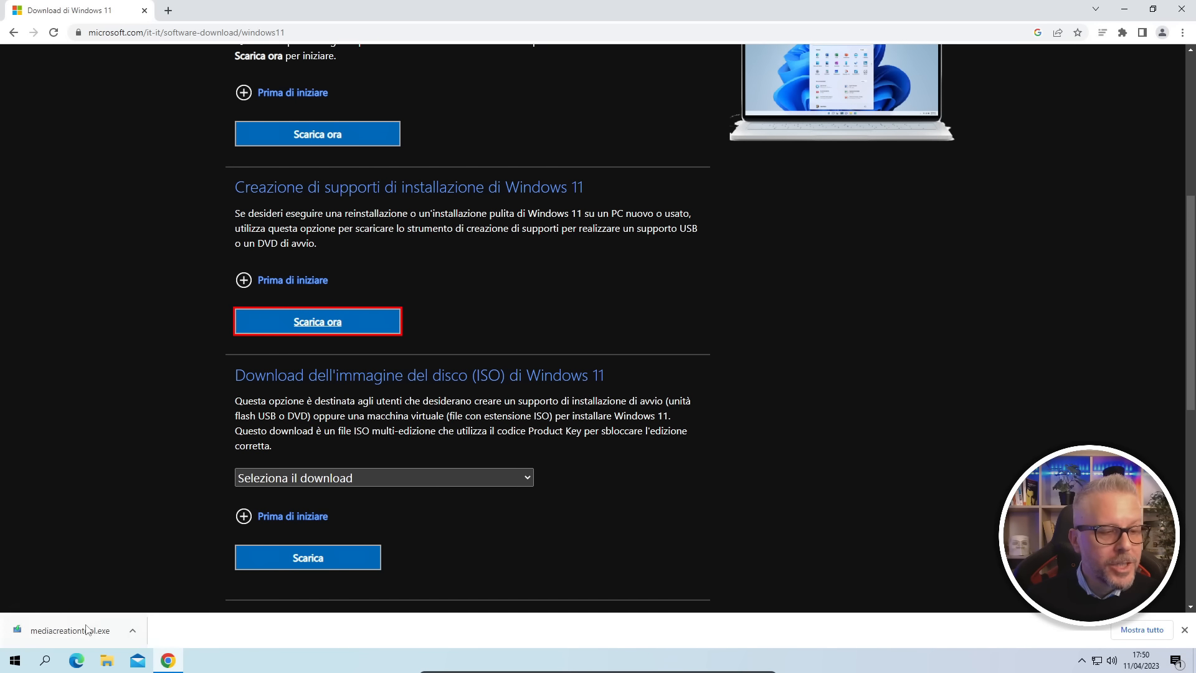
- Move the downloaded mediacreationtool.exe from the Download folder to the desktop, closing the browser and the folder window
left_click(132, 634)
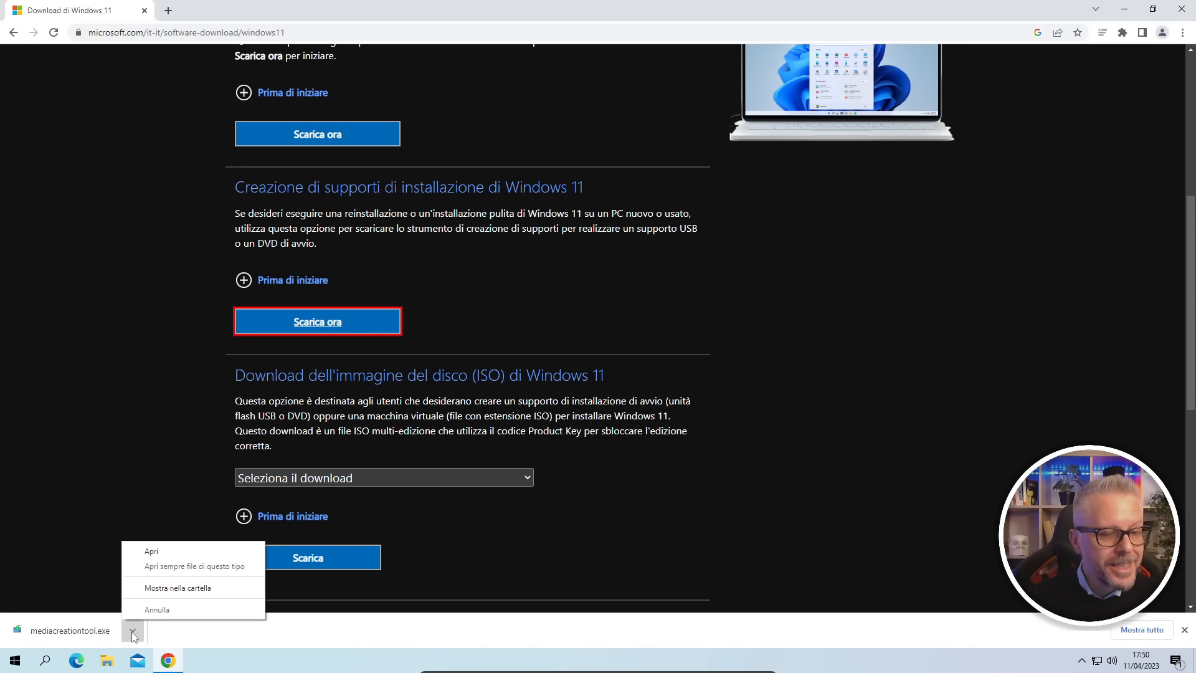
left_click(186, 588)
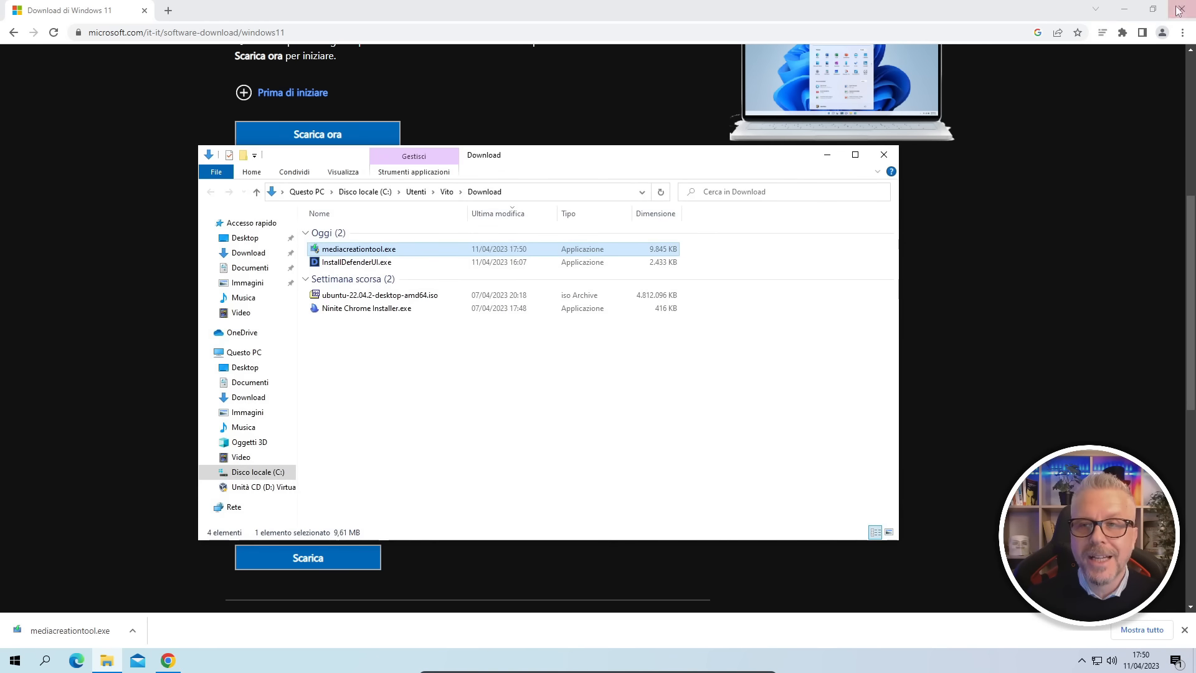
left_click(1178, 11)
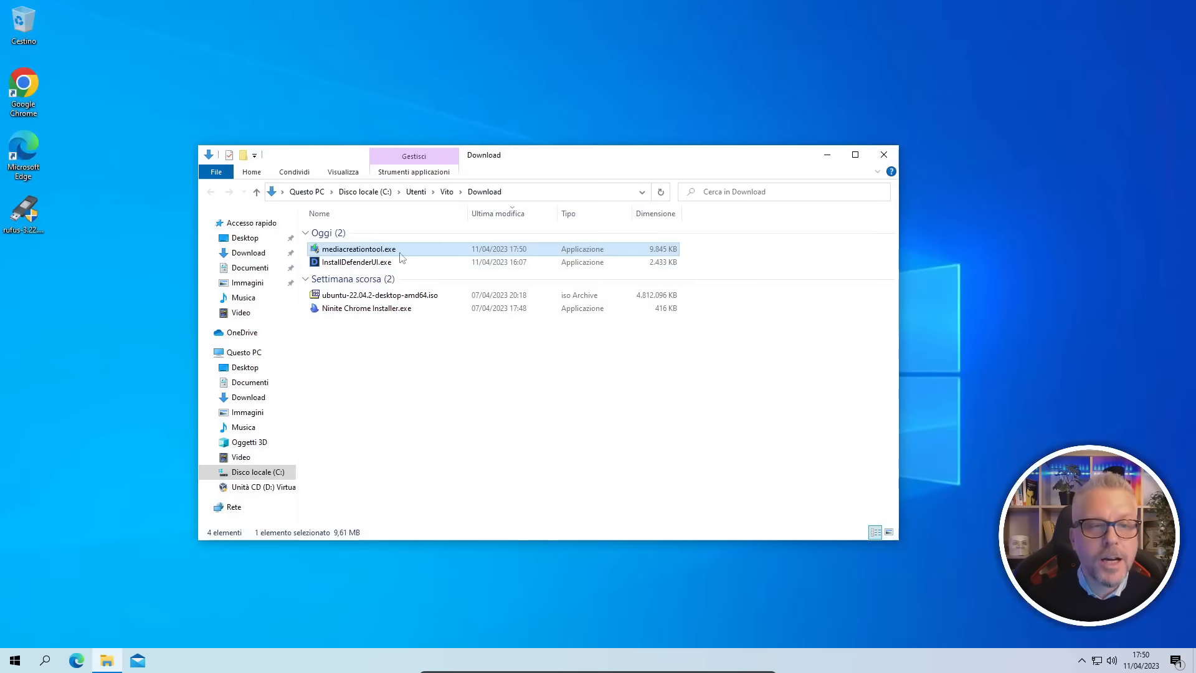
left_click_drag(349, 253, 32, 297)
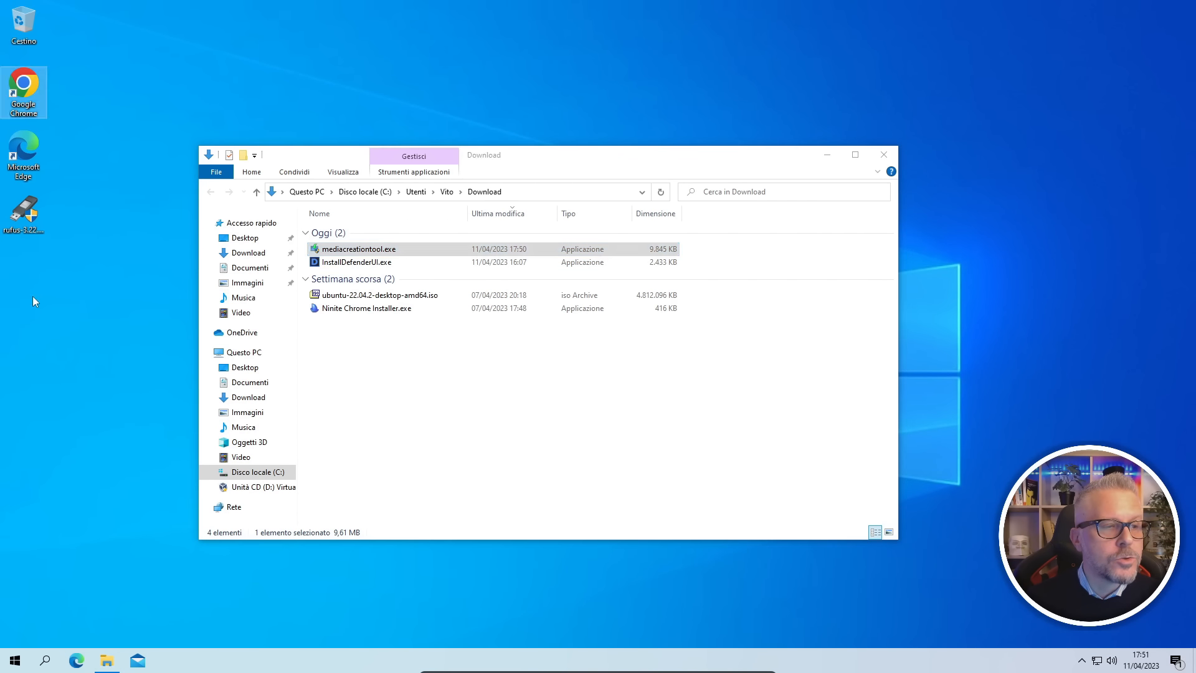
left_click(881, 158)
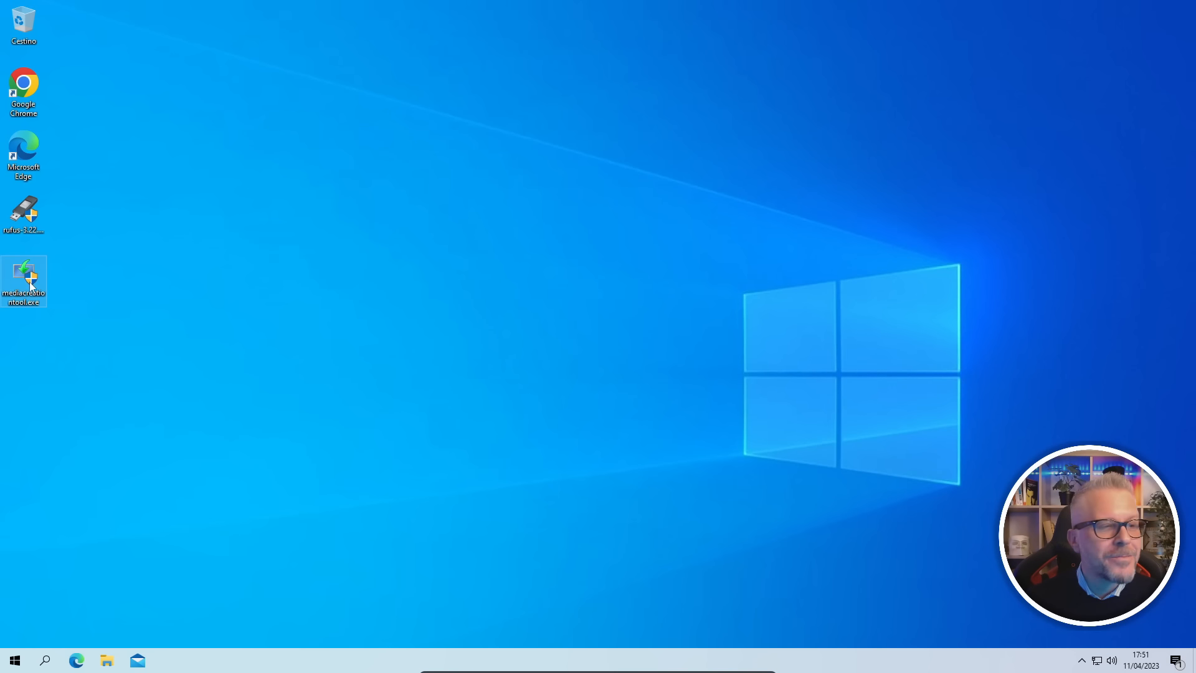
- Run mediacreationtool.exe from the desktop, allow it to make changes to the device and accept the licence terms
double_click(28, 274)
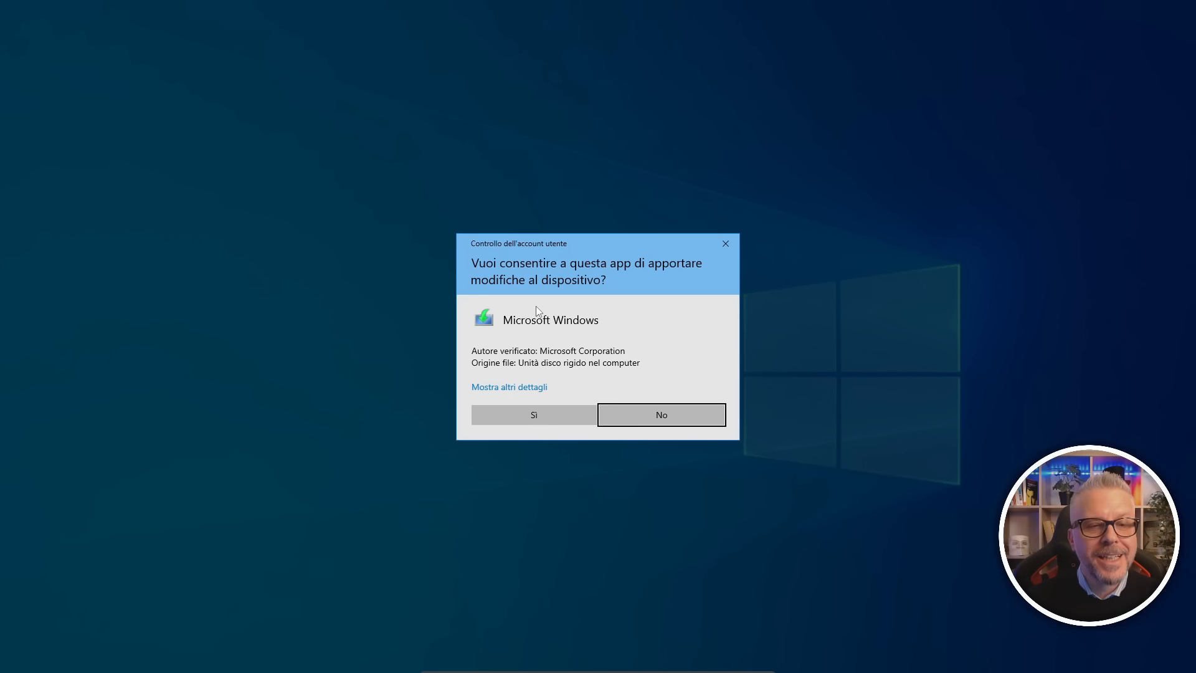
left_click(540, 414)
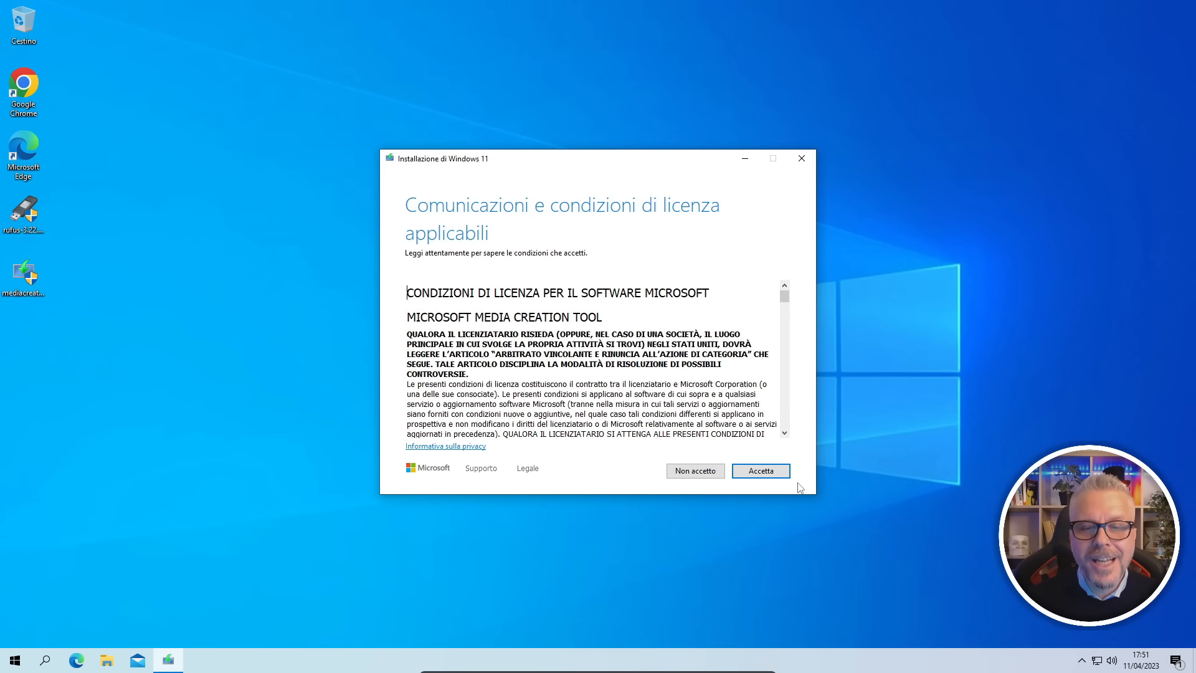
left_click(771, 470)
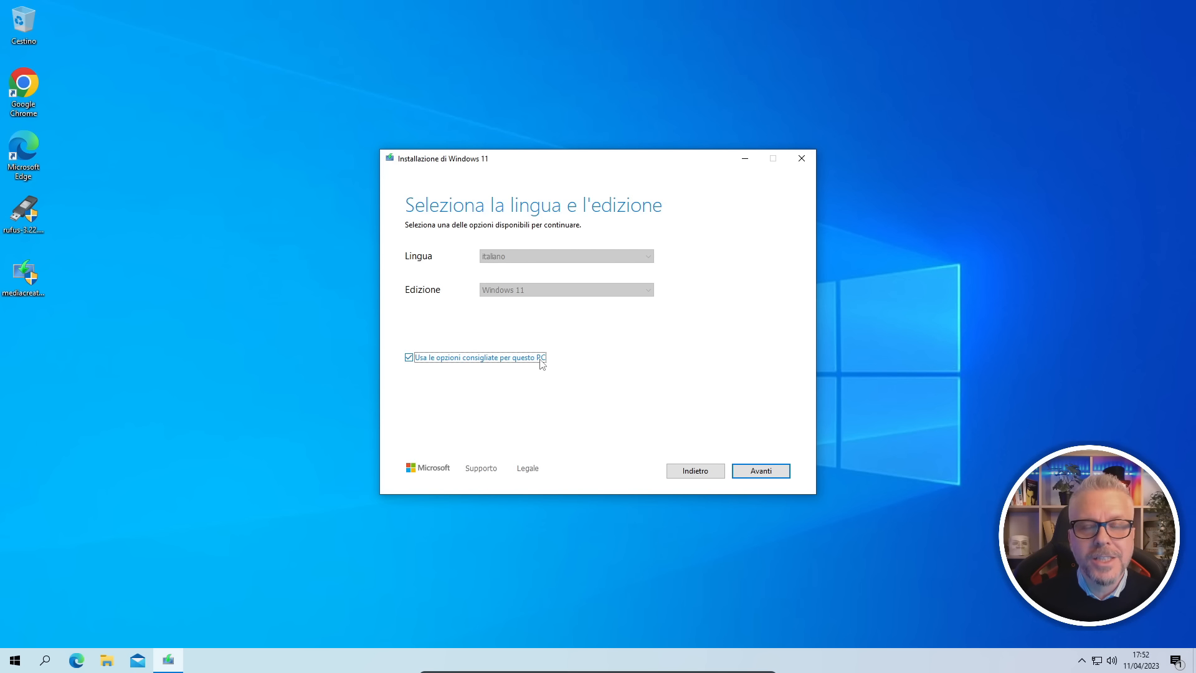
- Turn off the recommended options for this PC, choose Italian and the Windows 11 edition, and continue to the media choice
left_click(431, 359)
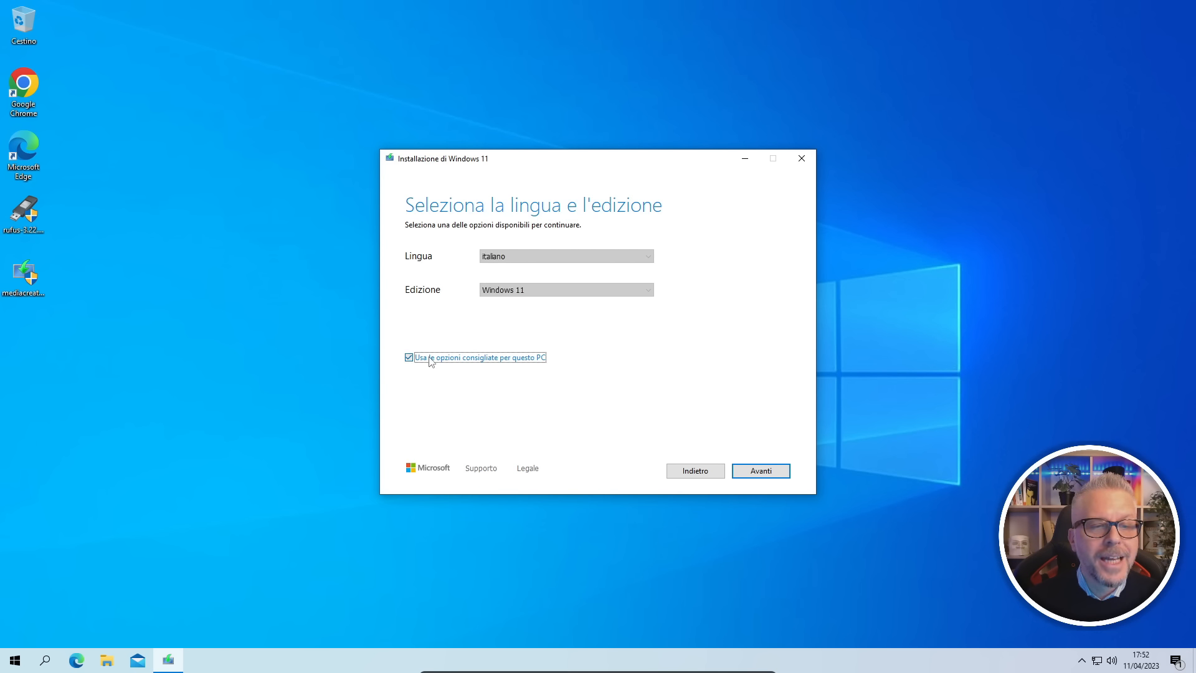
left_click(648, 258)
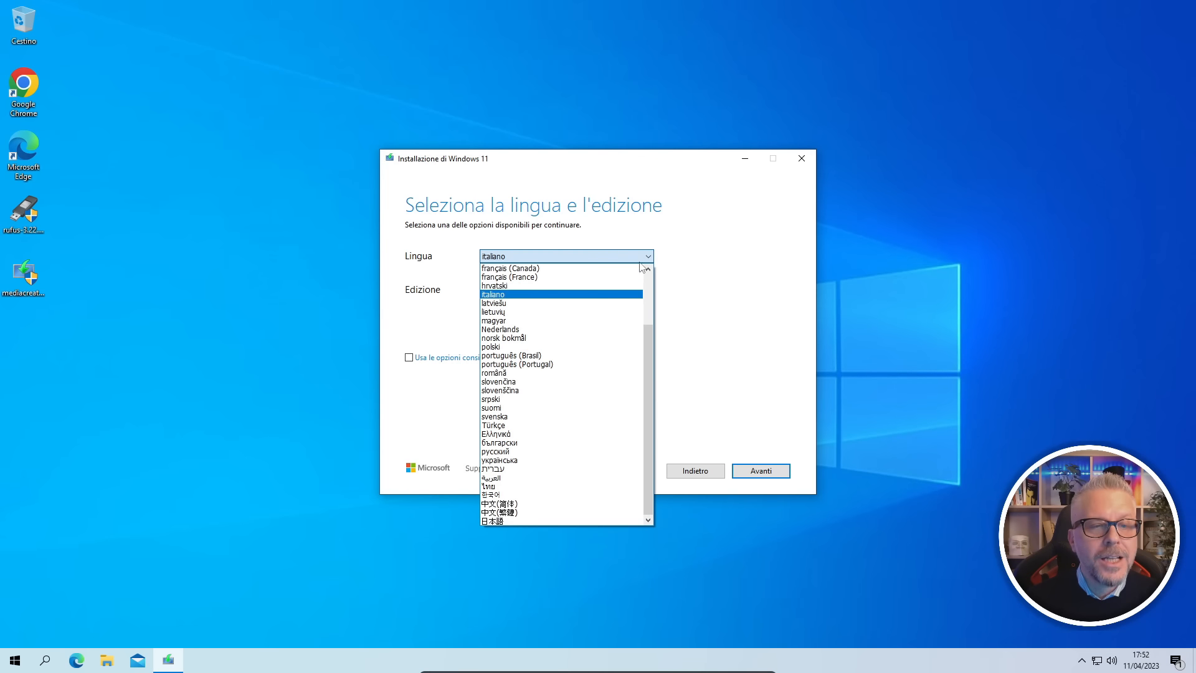
left_click(573, 295)
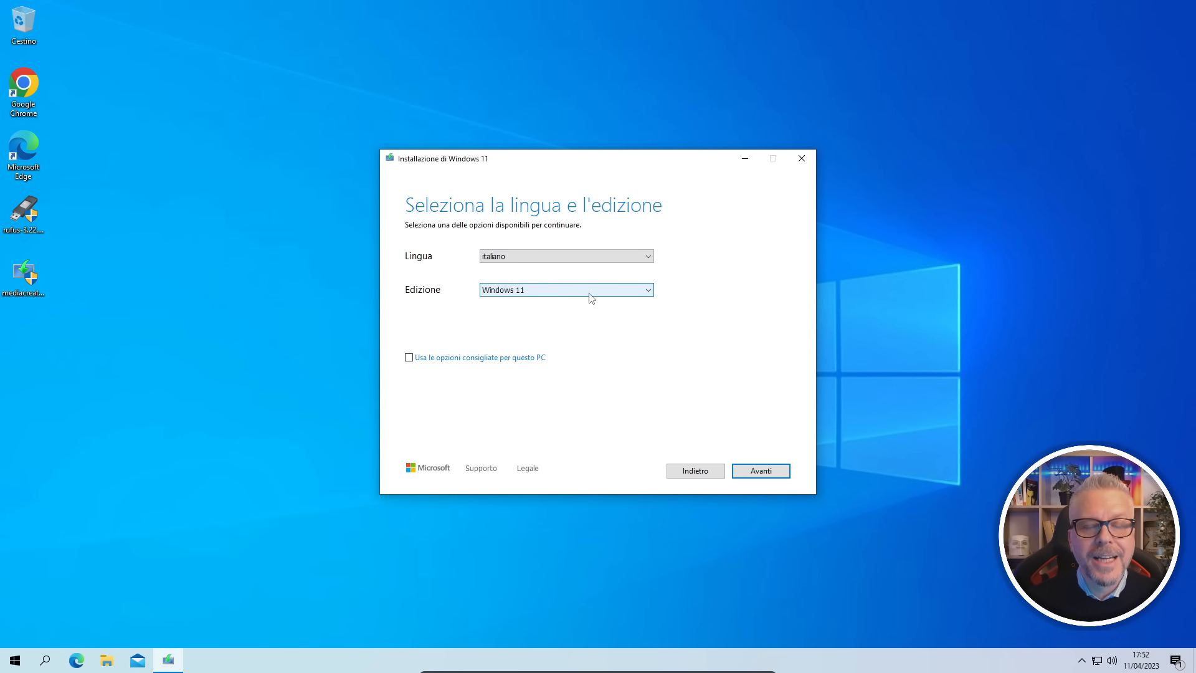
left_click(648, 290)
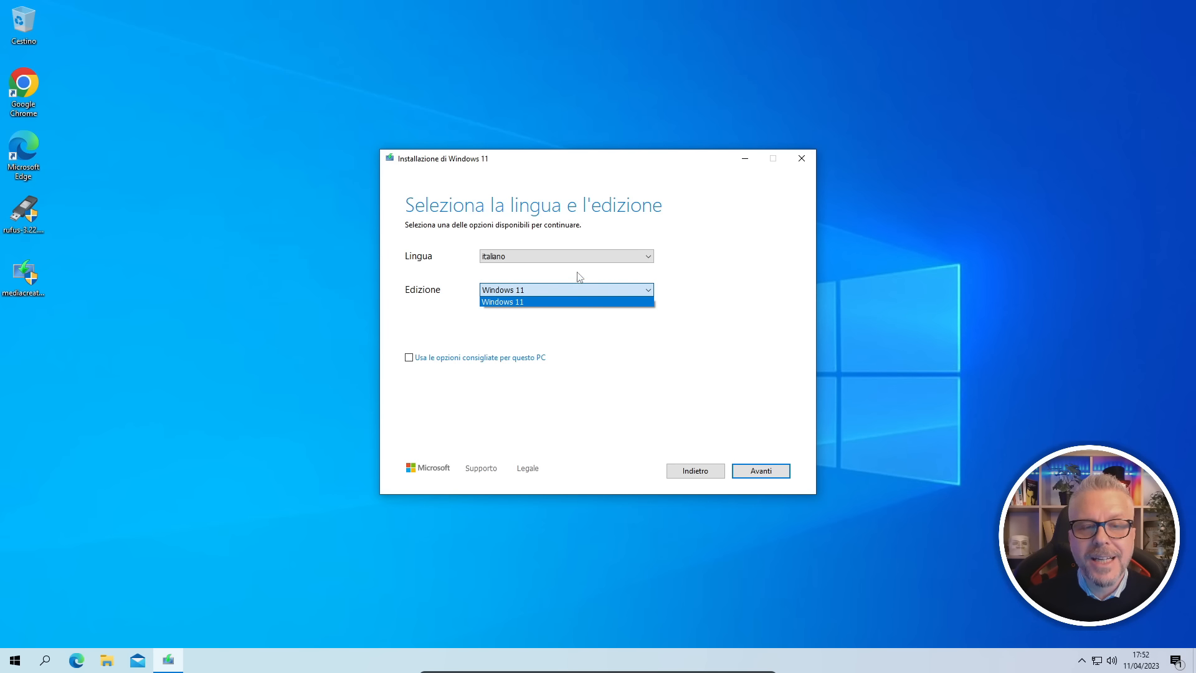
left_click(649, 302)
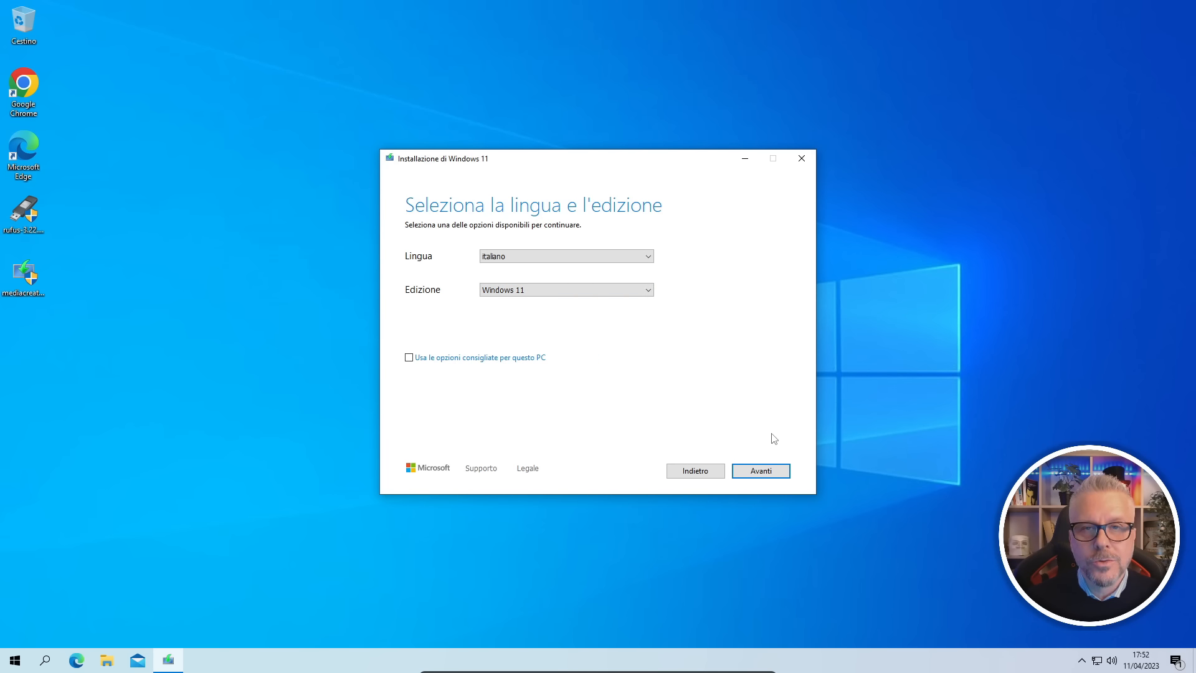
left_click(762, 472)
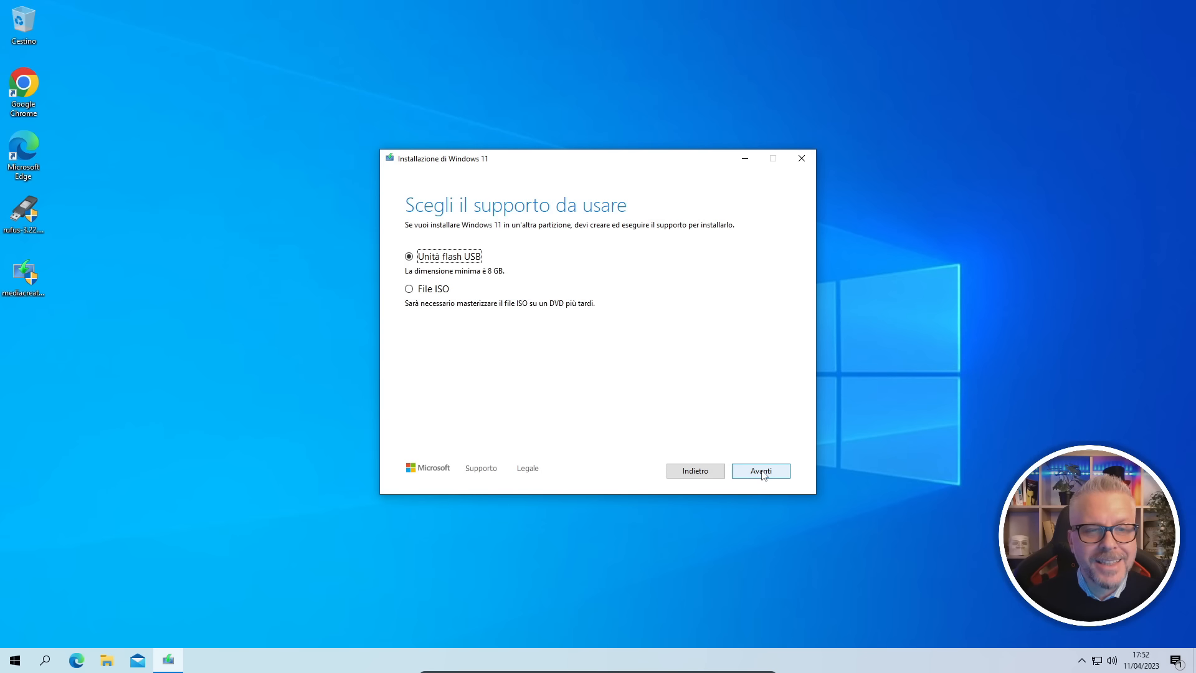
- Choose the ISO file as the media, save it to the desktop as Windows11.iso and finish the media creation tool
left_click(409, 290)
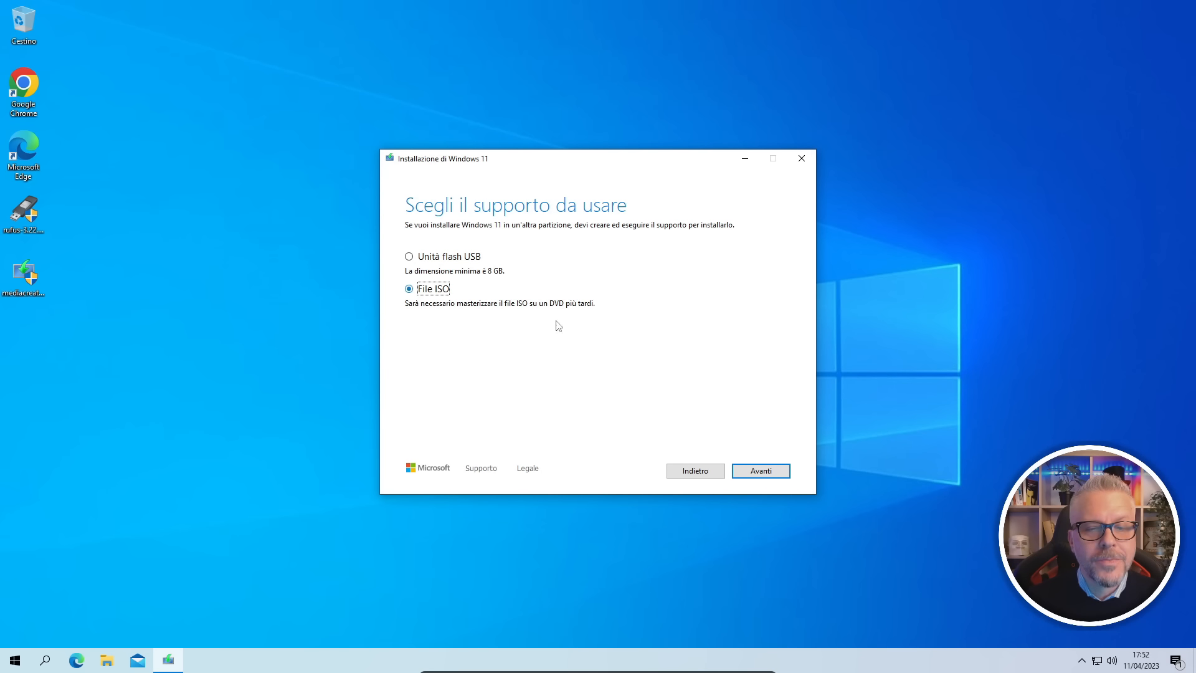
left_click(764, 473)
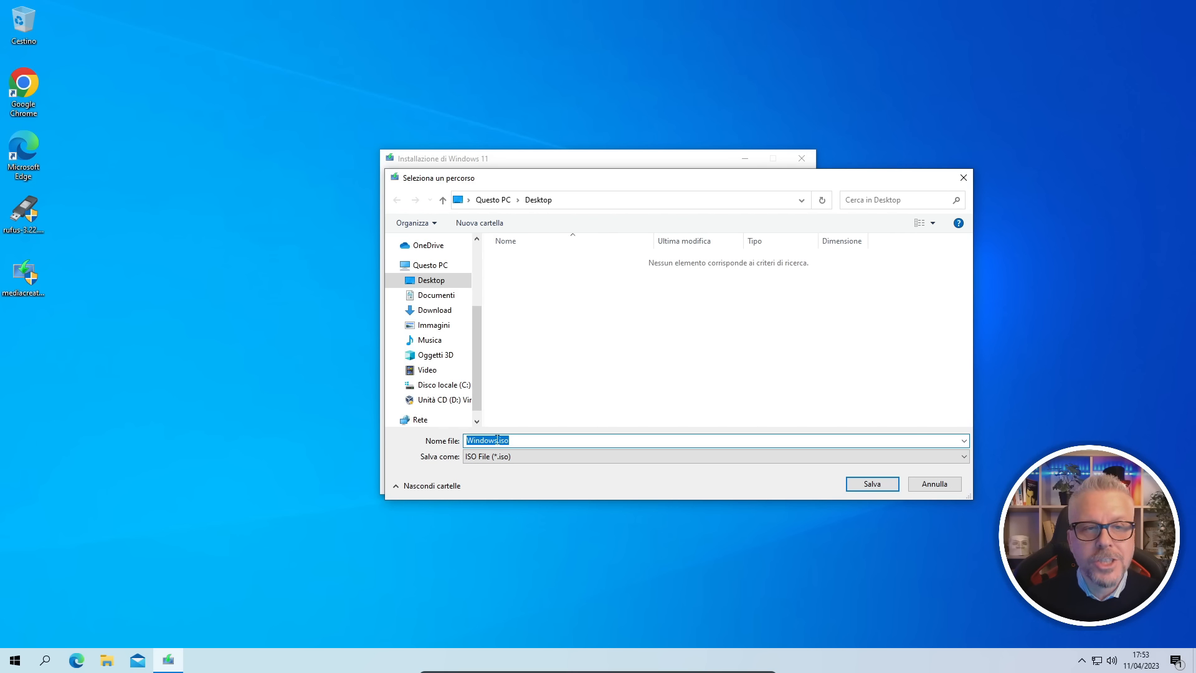
left_click(429, 281)
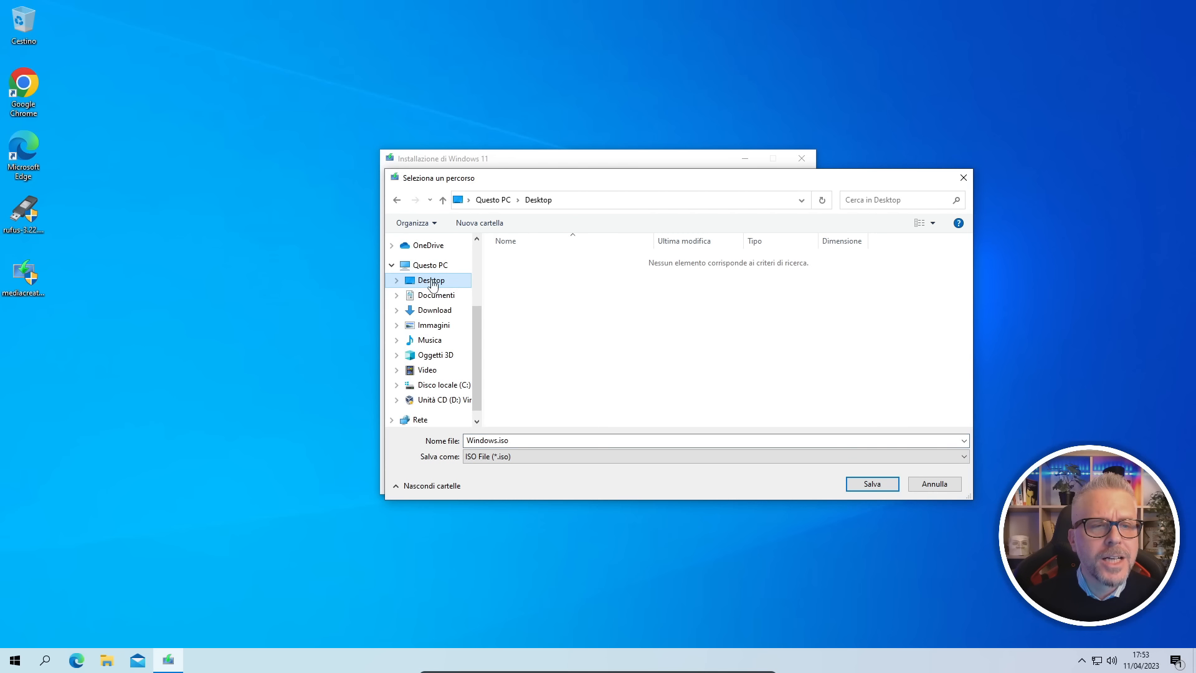
left_click(496, 443)
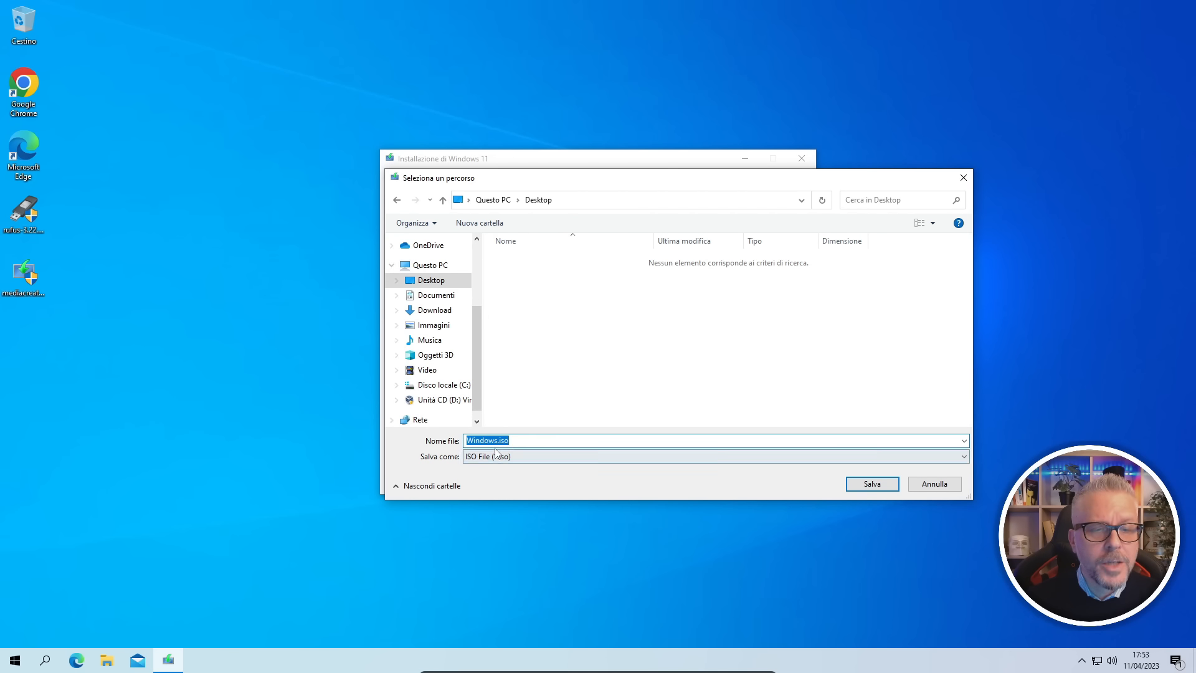
left_click(496, 442)
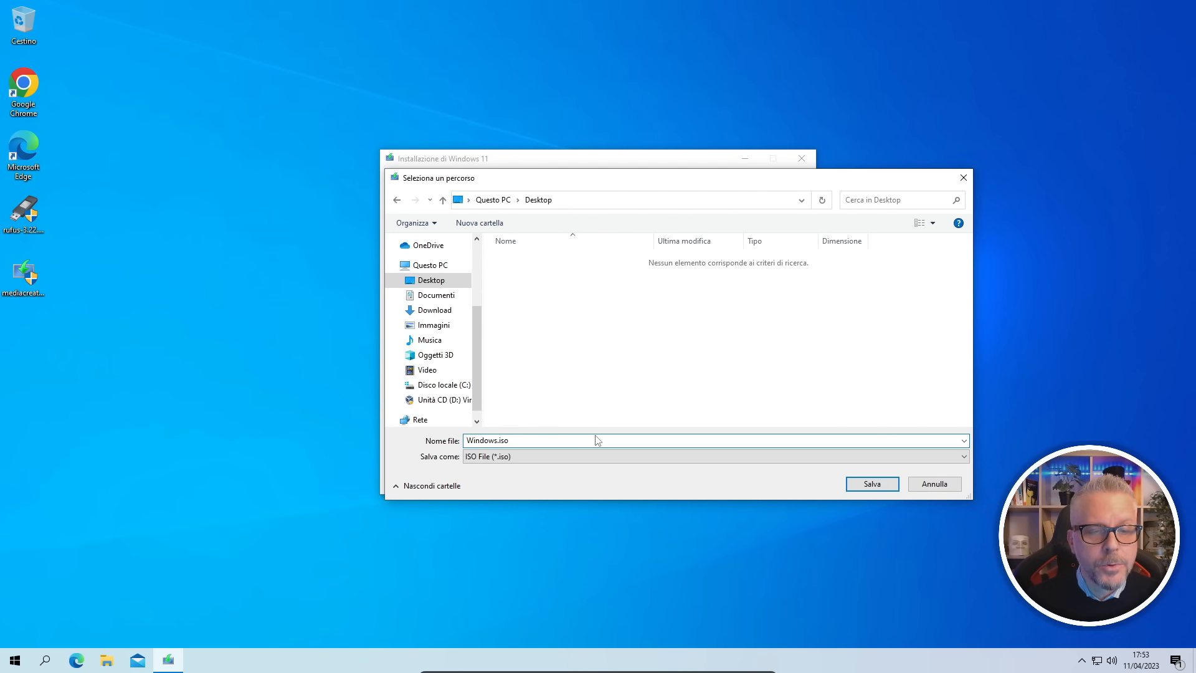
type("11")
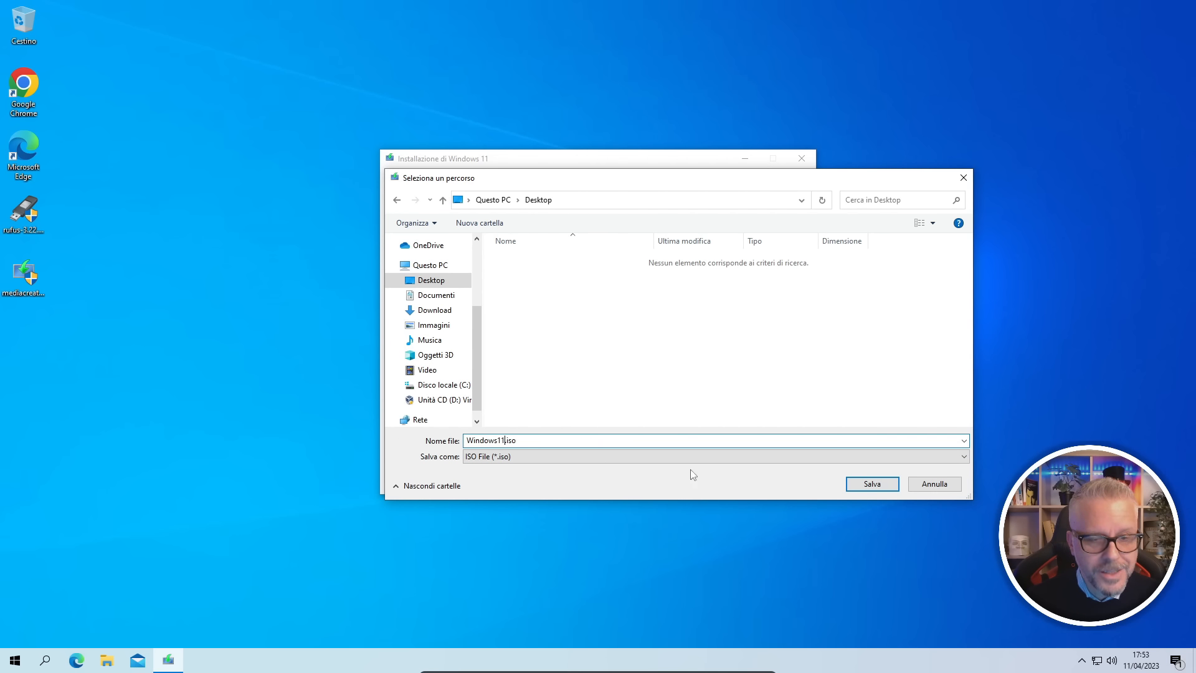
left_click(877, 484)
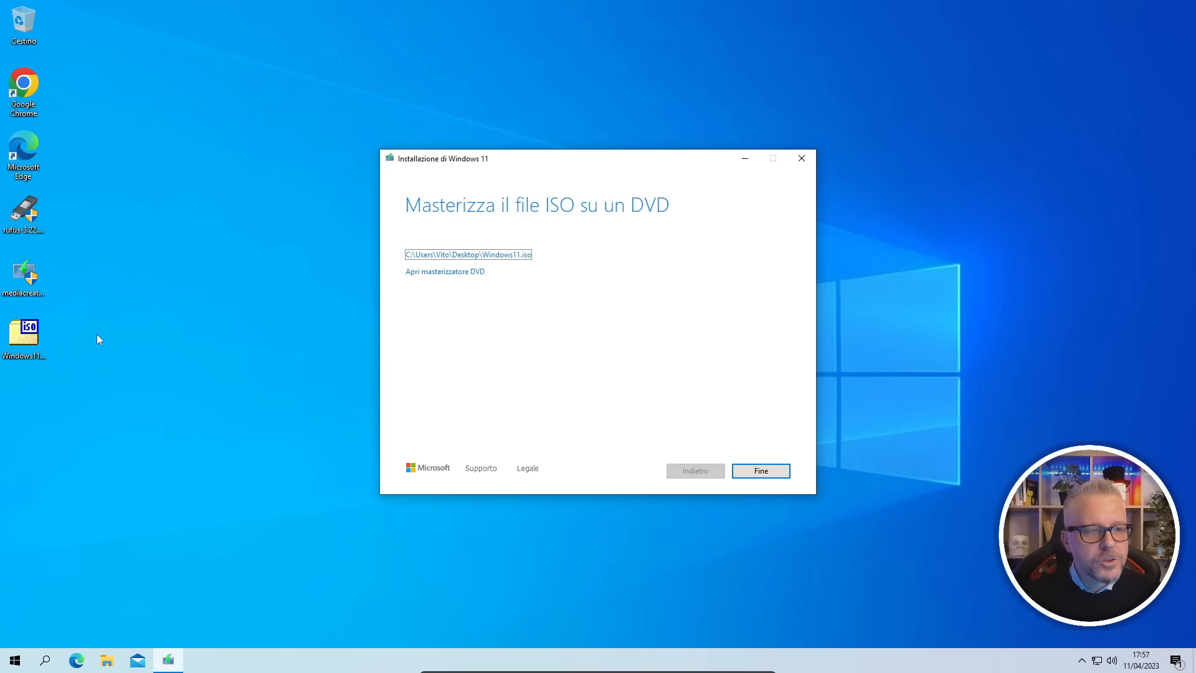
left_click(769, 475)
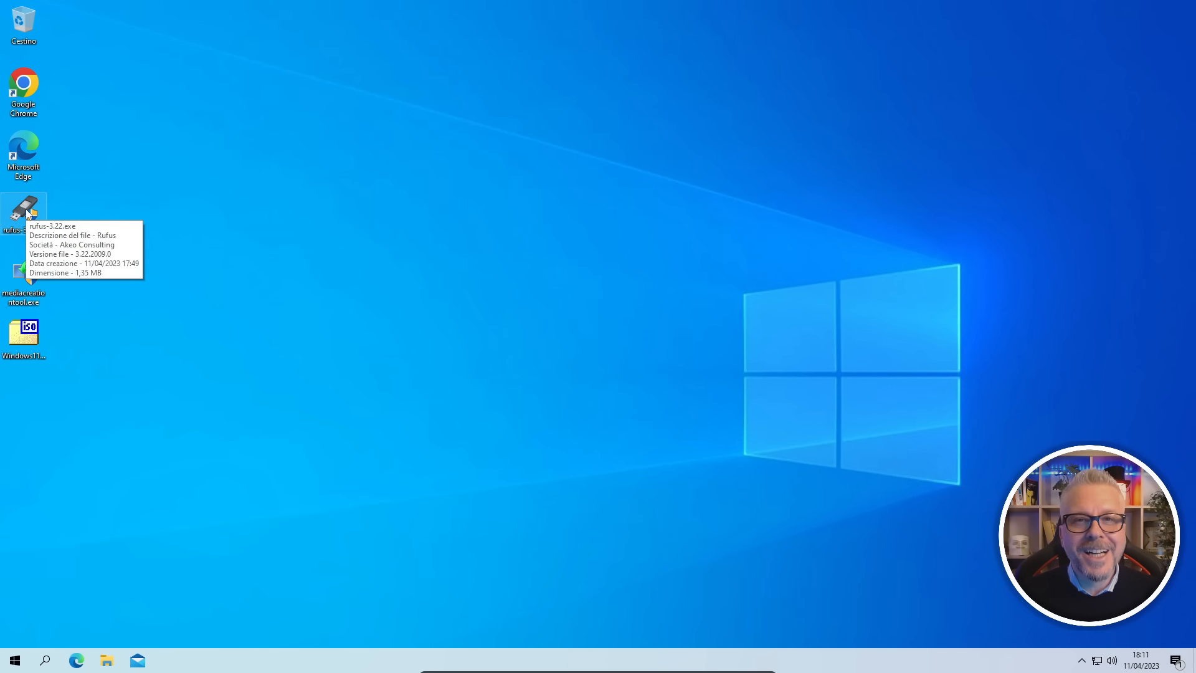
- Run Rufus from the desktop, allow it to make changes to the device and load Windows11.iso as the boot image
double_click(28, 214)
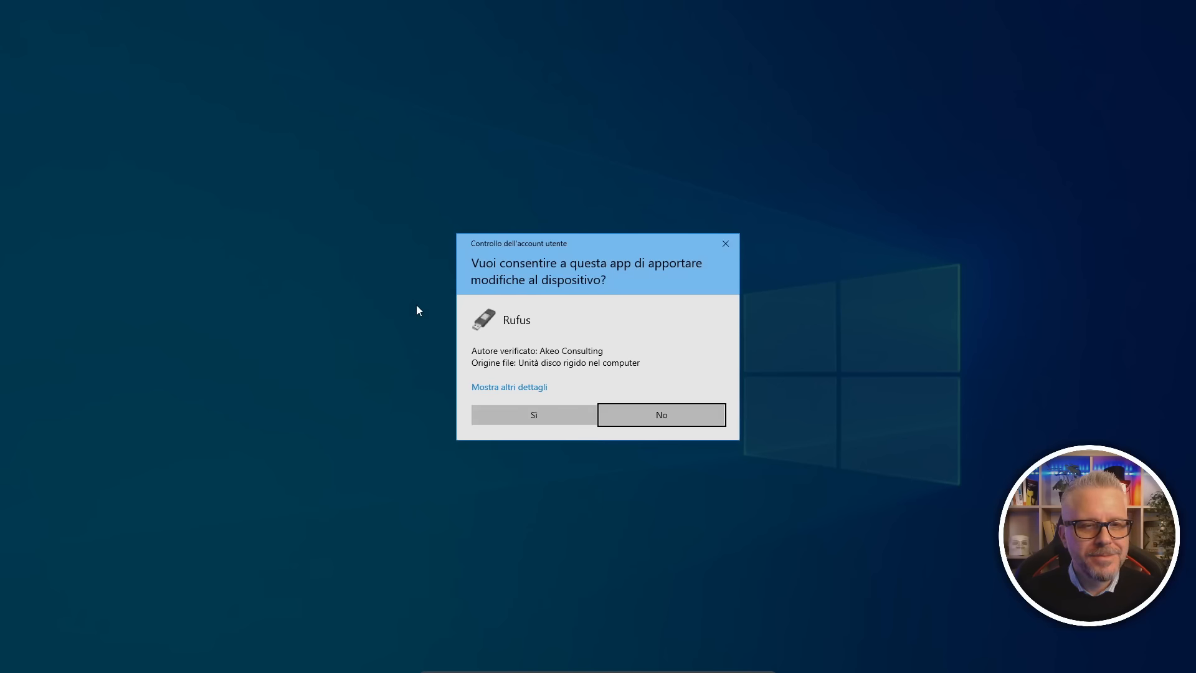
left_click(533, 415)
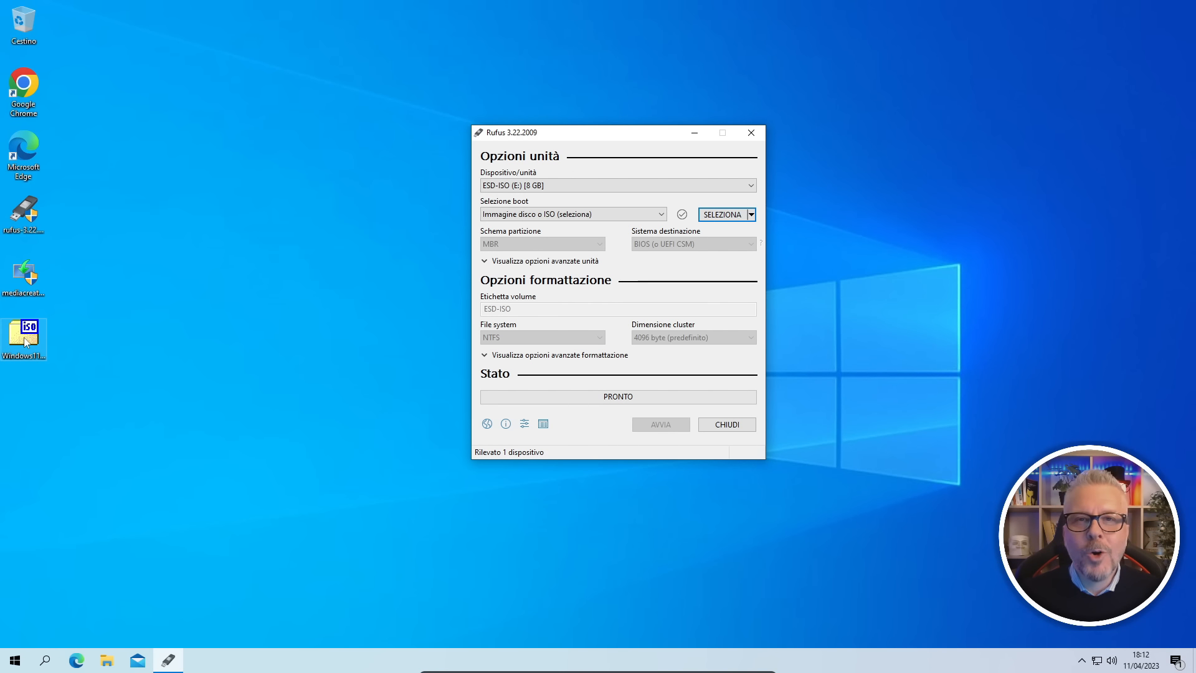
left_click_drag(26, 341, 619, 274)
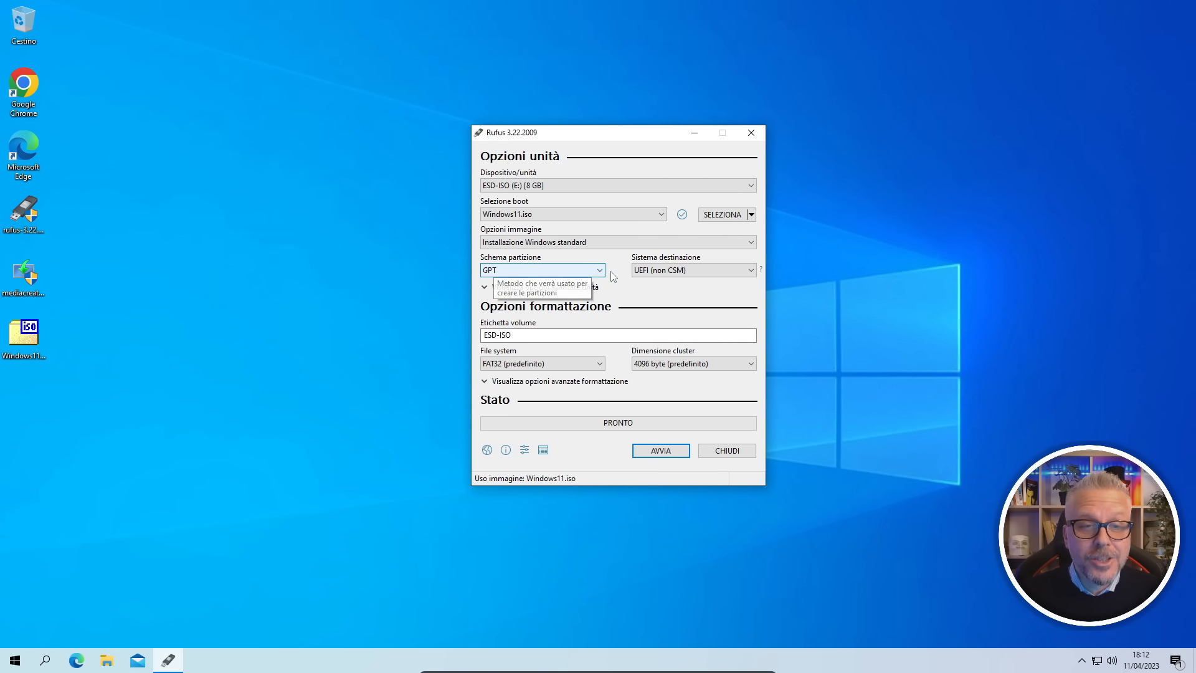
- Set the partition scheme to MBR and start creating the bootable USB drive
left_click(555, 271)
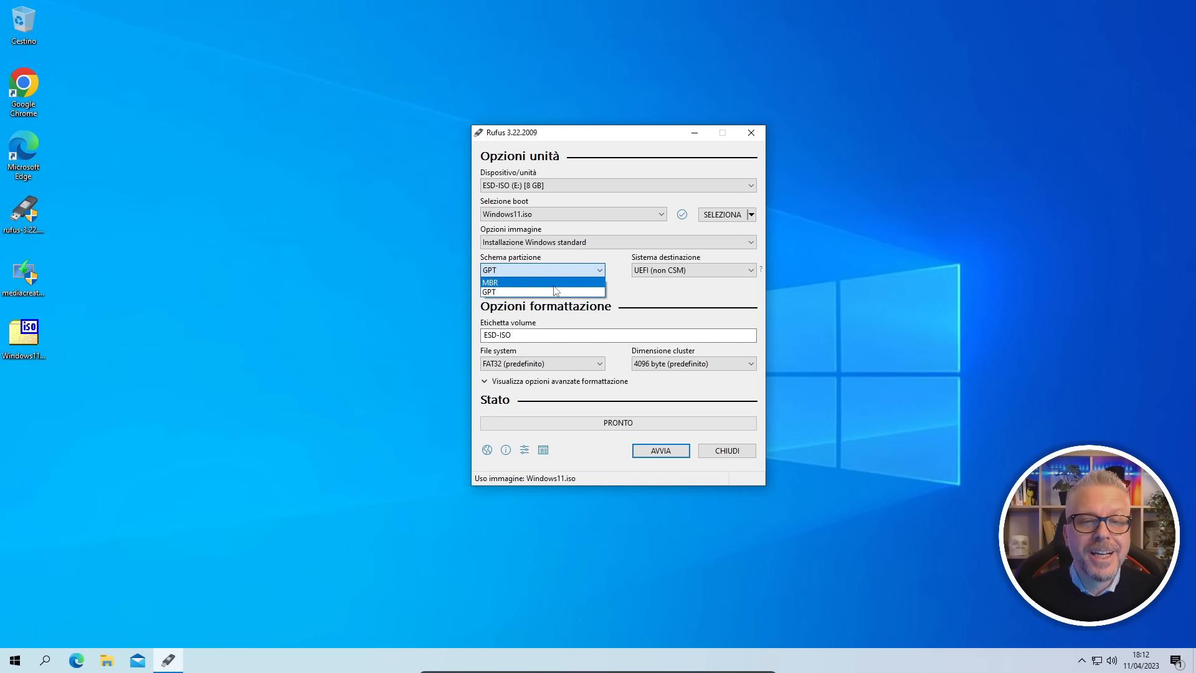
left_click(554, 284)
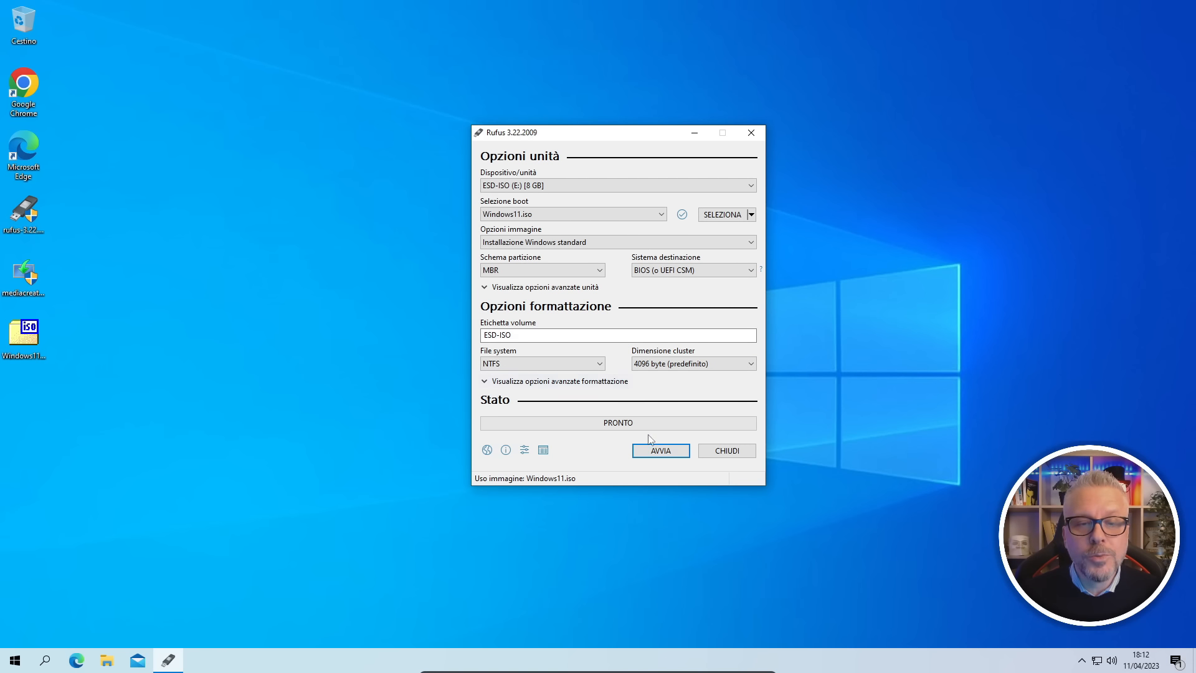
left_click(662, 452)
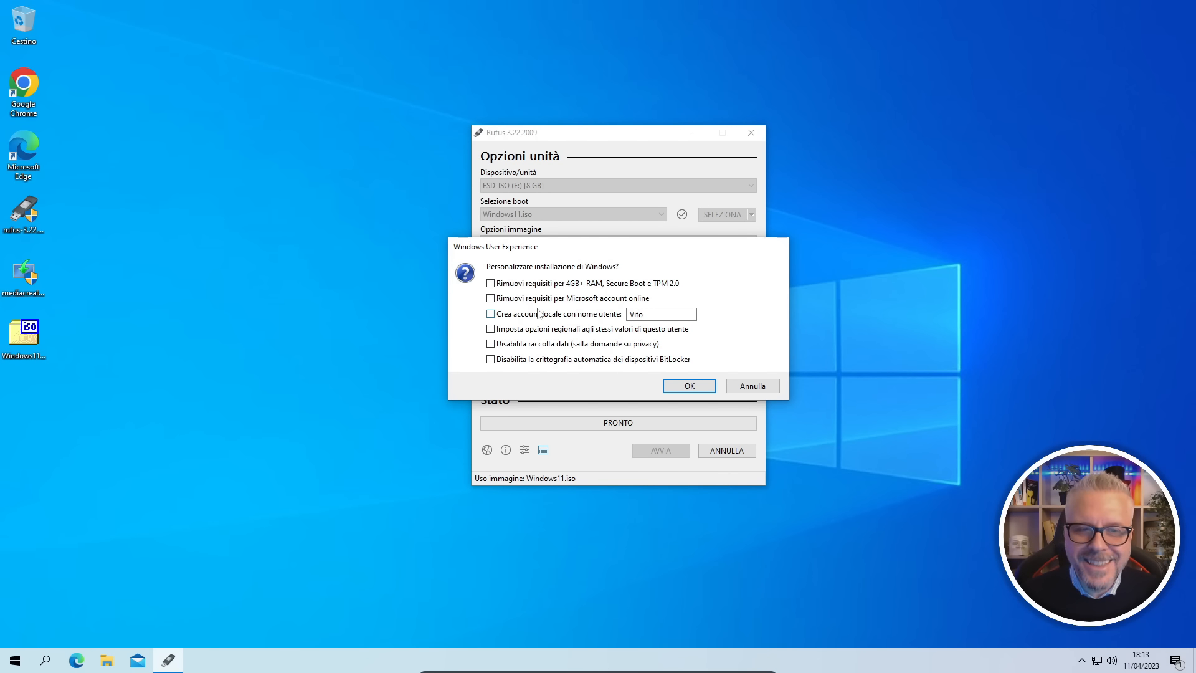
- Remove the 4GB+ RAM, Secure Boot and TPM 2.0 and the online Microsoft account requirements, and enable a local account with the suggested username
left_click(491, 284)
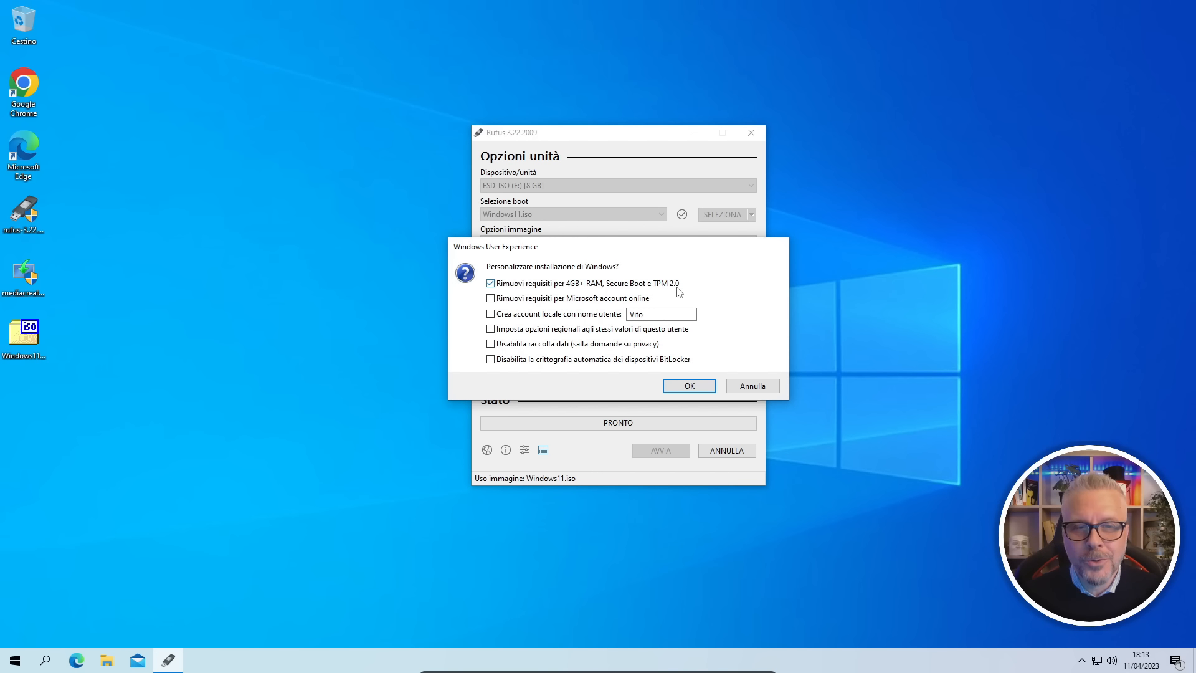
left_click(491, 299)
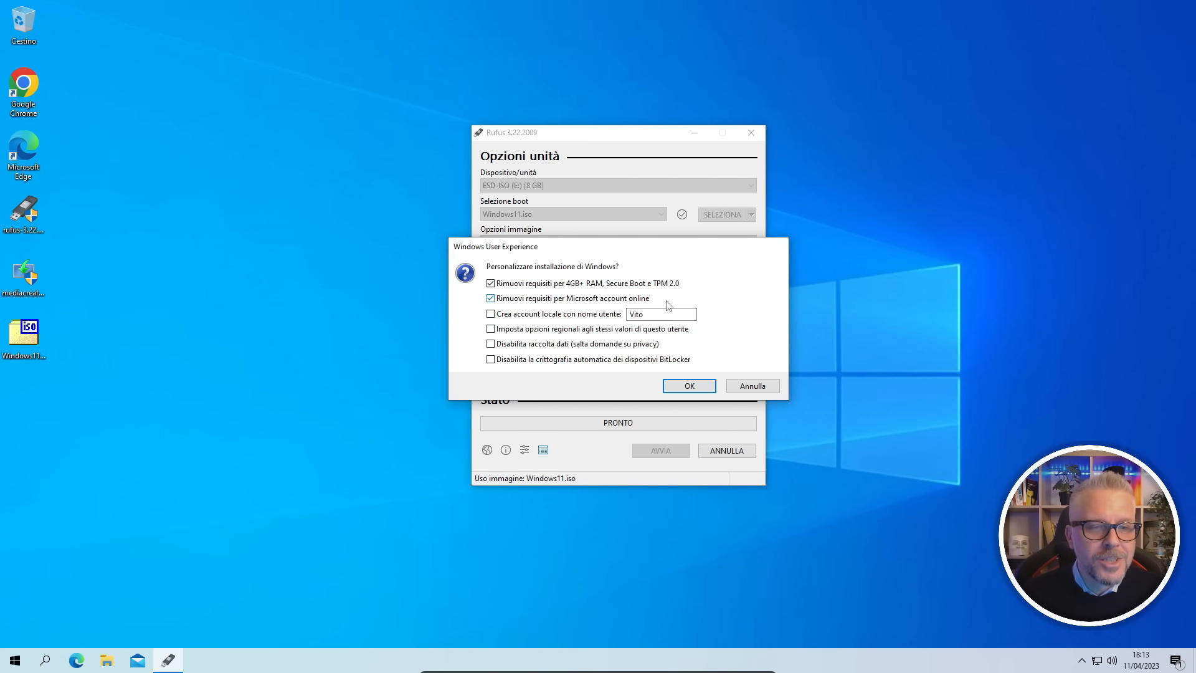
left_click(490, 315)
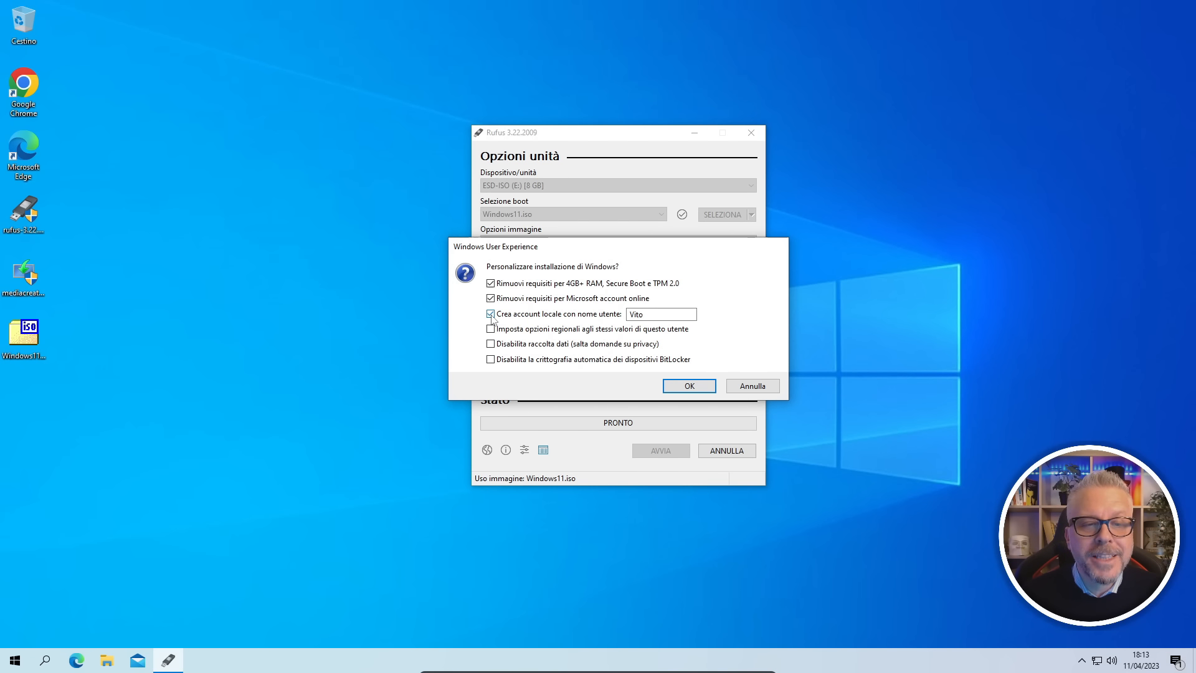
double_click(653, 315)
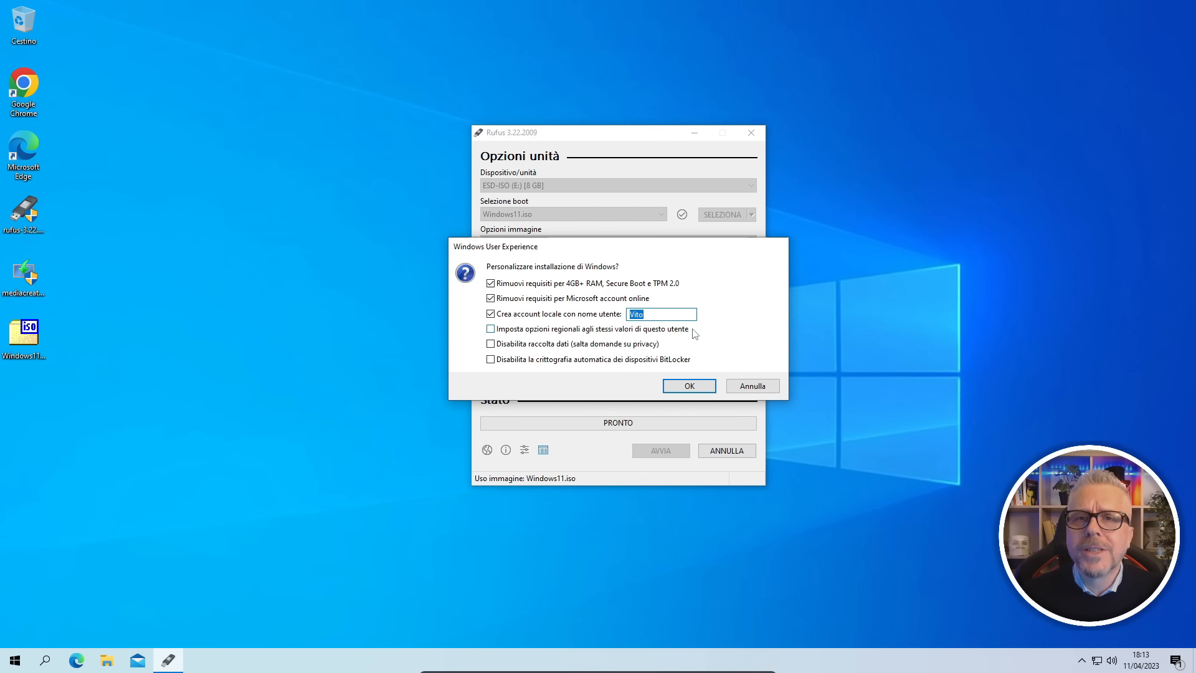
left_click(660, 317)
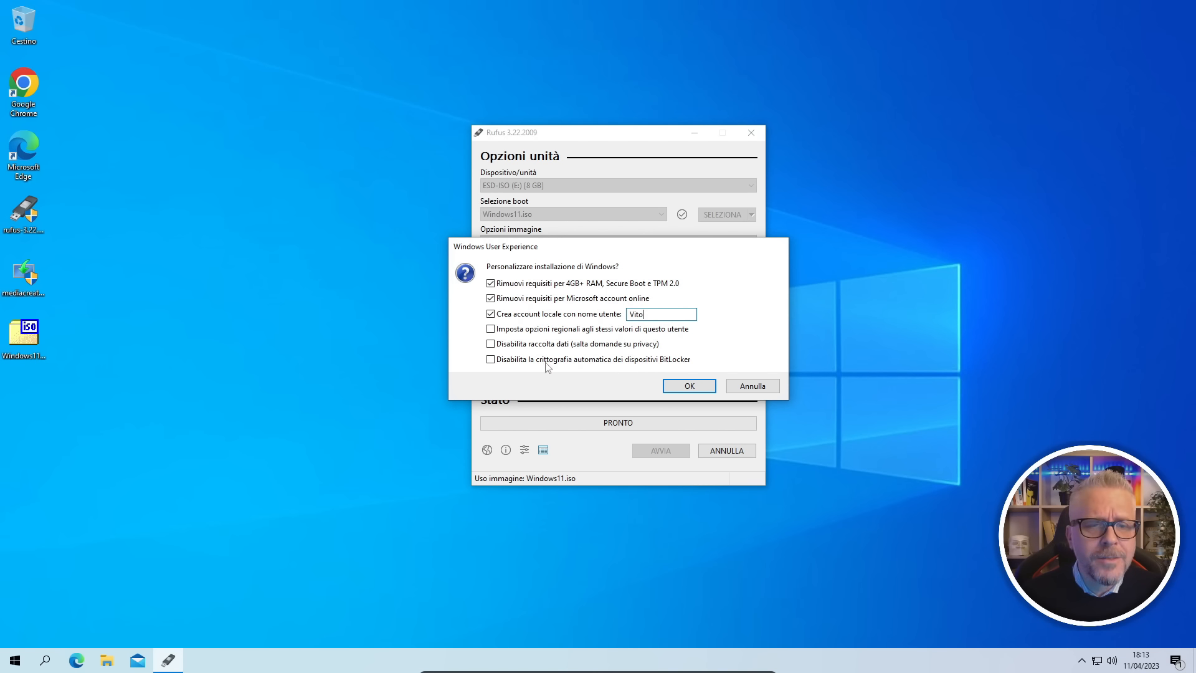
- Enable using this user's regional options, disabling data collection and disabling BitLocker automatic device encryption
left_click(490, 330)
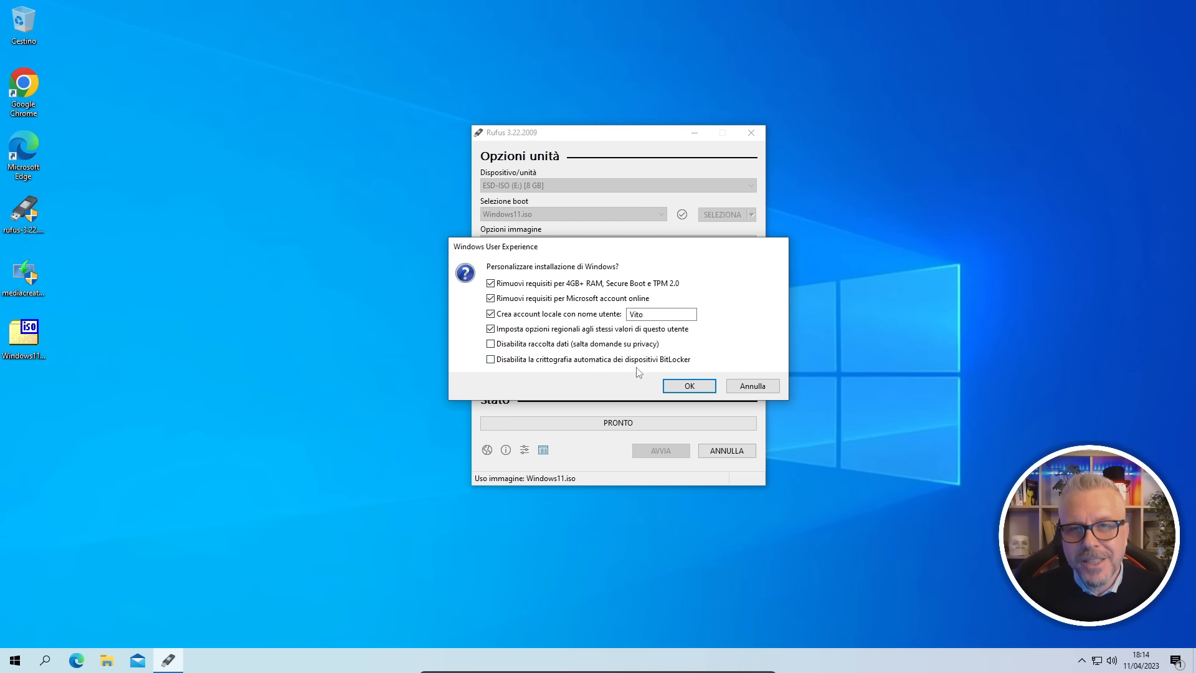
left_click(491, 344)
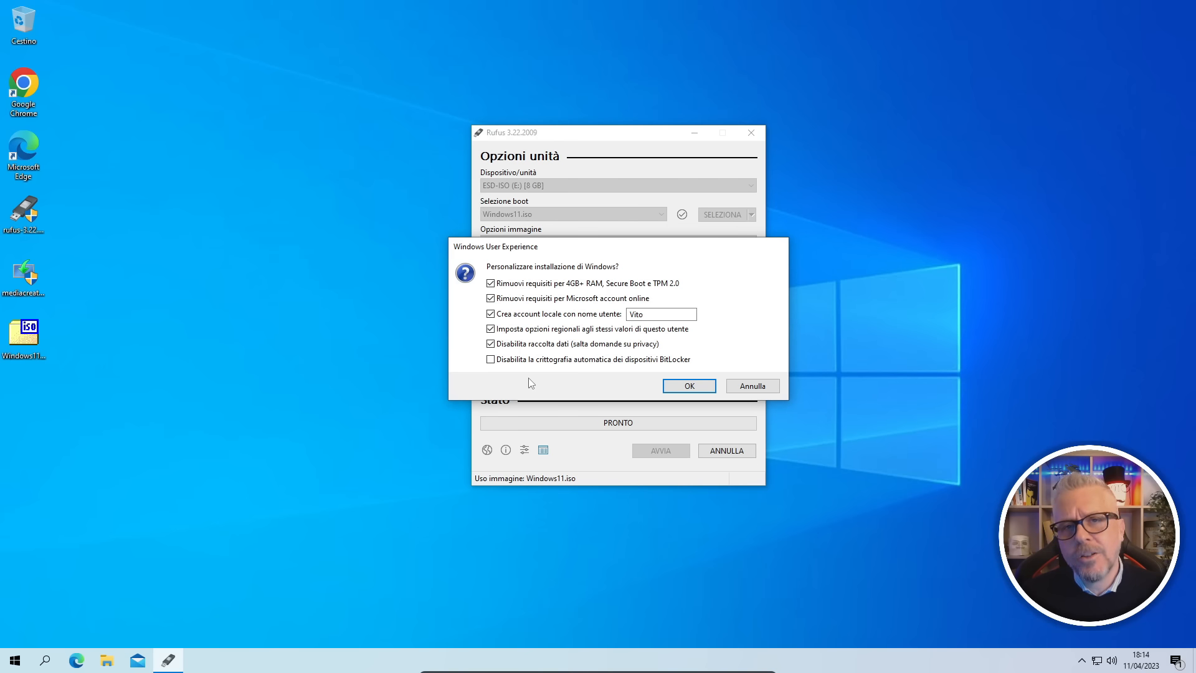
left_click(491, 359)
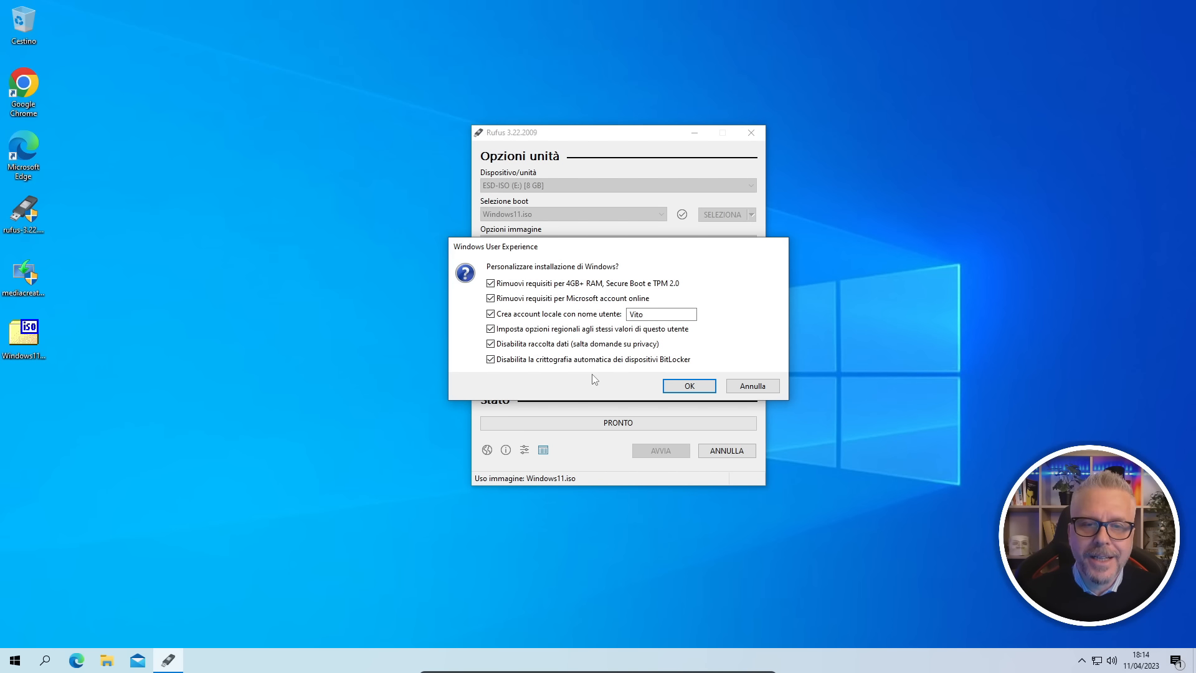
- Confirm the installation customization, accept erasing the ESD-ISO (E:) drive, and close Rufus once the image is written
left_click(690, 386)
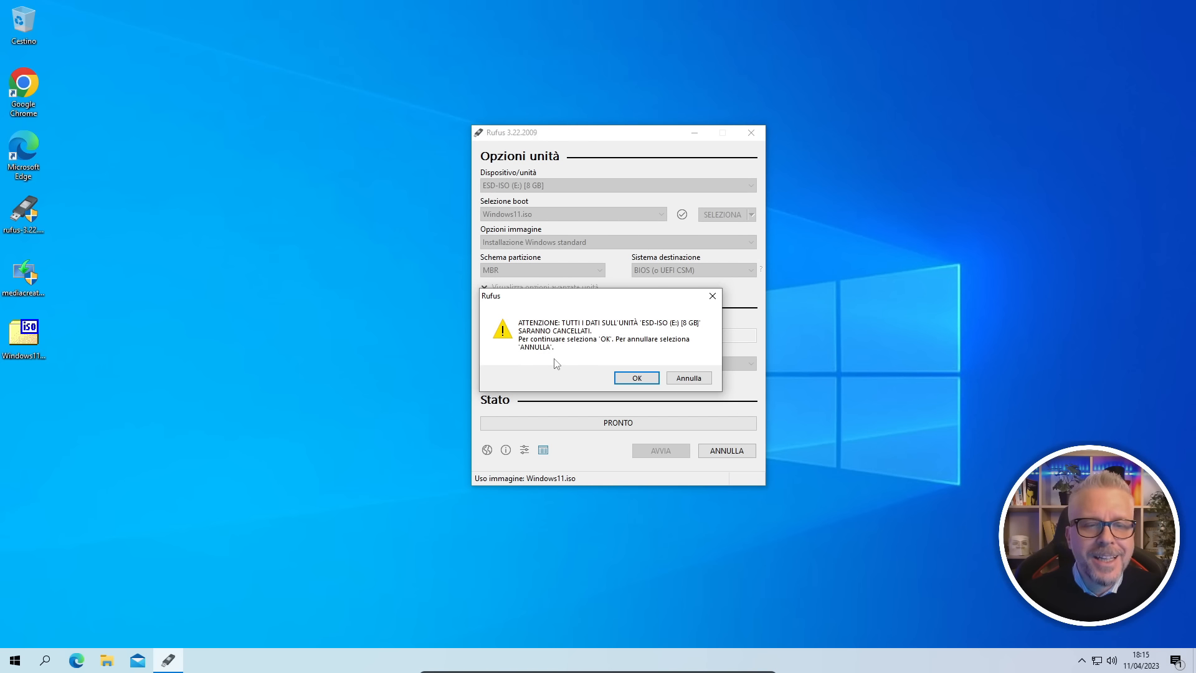
left_click(638, 378)
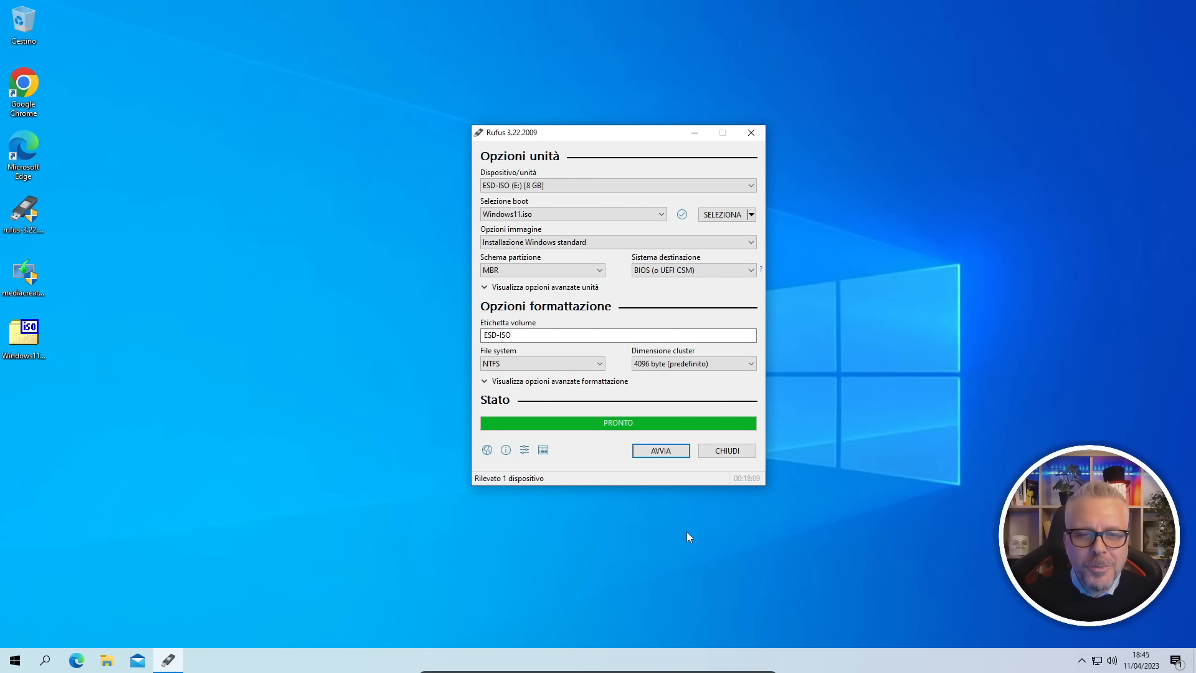
left_click(728, 451)
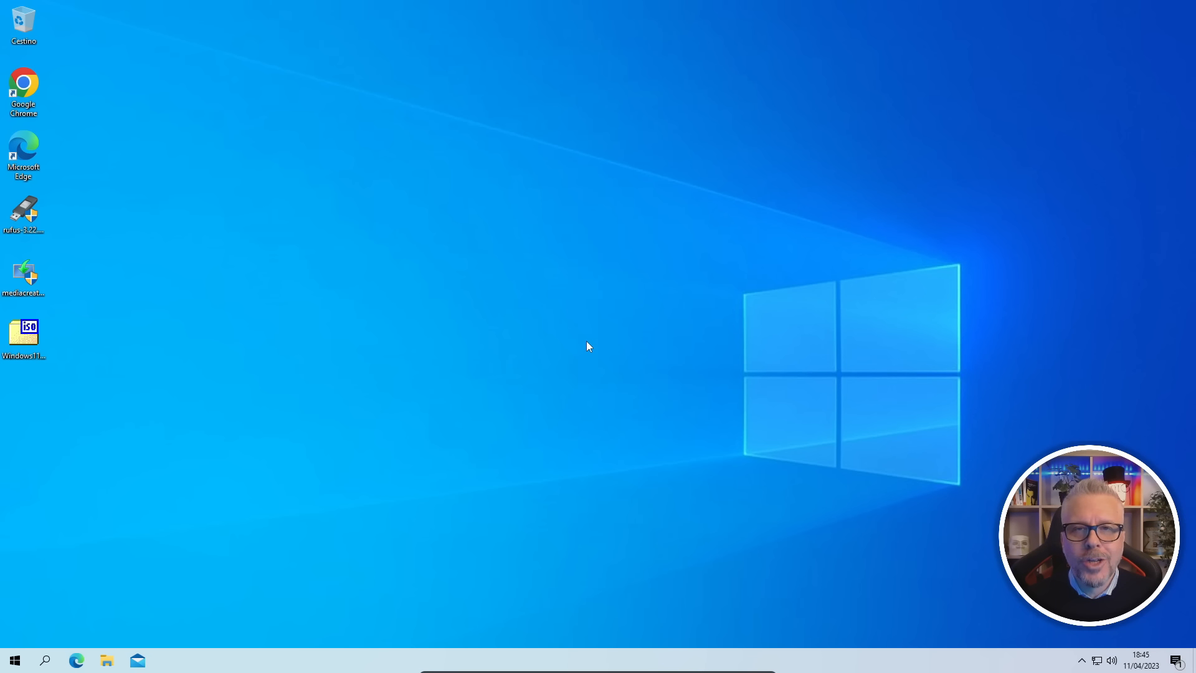
- Open File Explorer, examine the drives listed under This PC and look at the contents of Volume (E:)
left_click(107, 660)
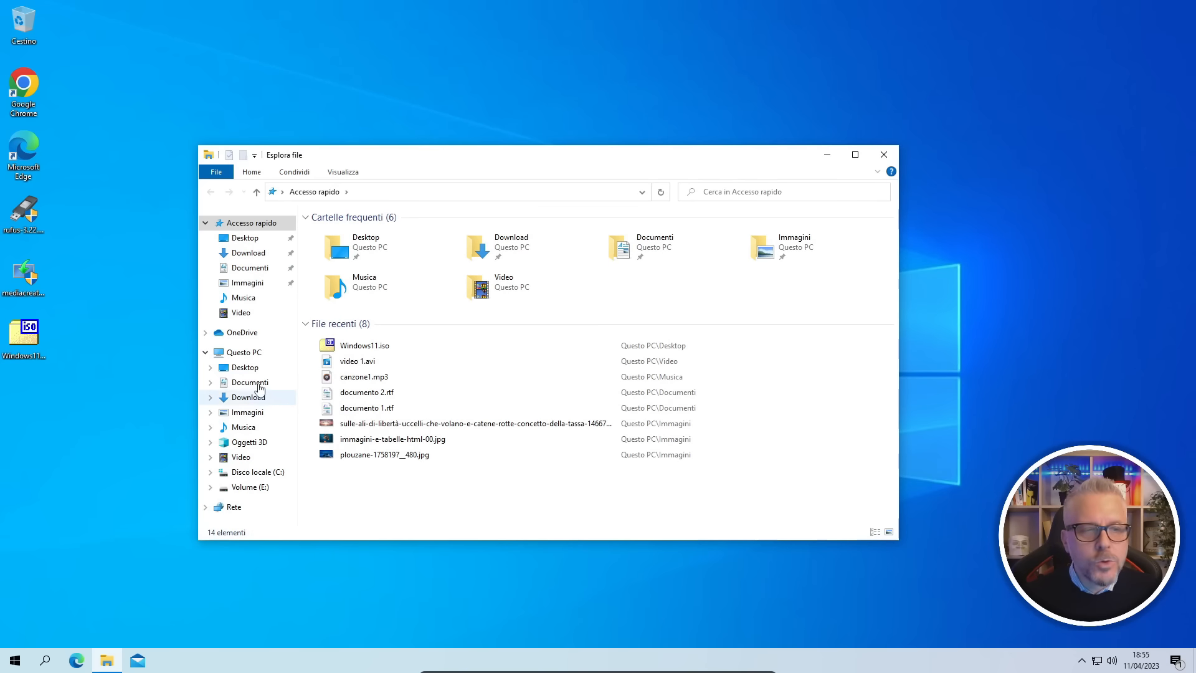
left_click(244, 352)
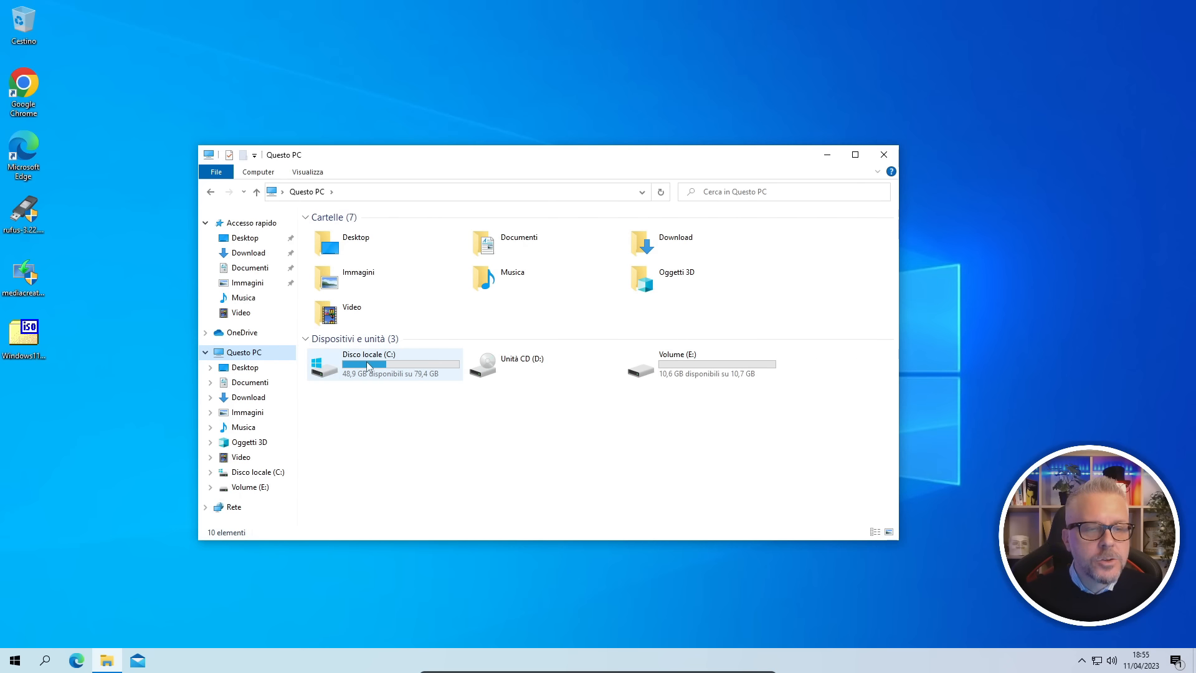
left_click(365, 367)
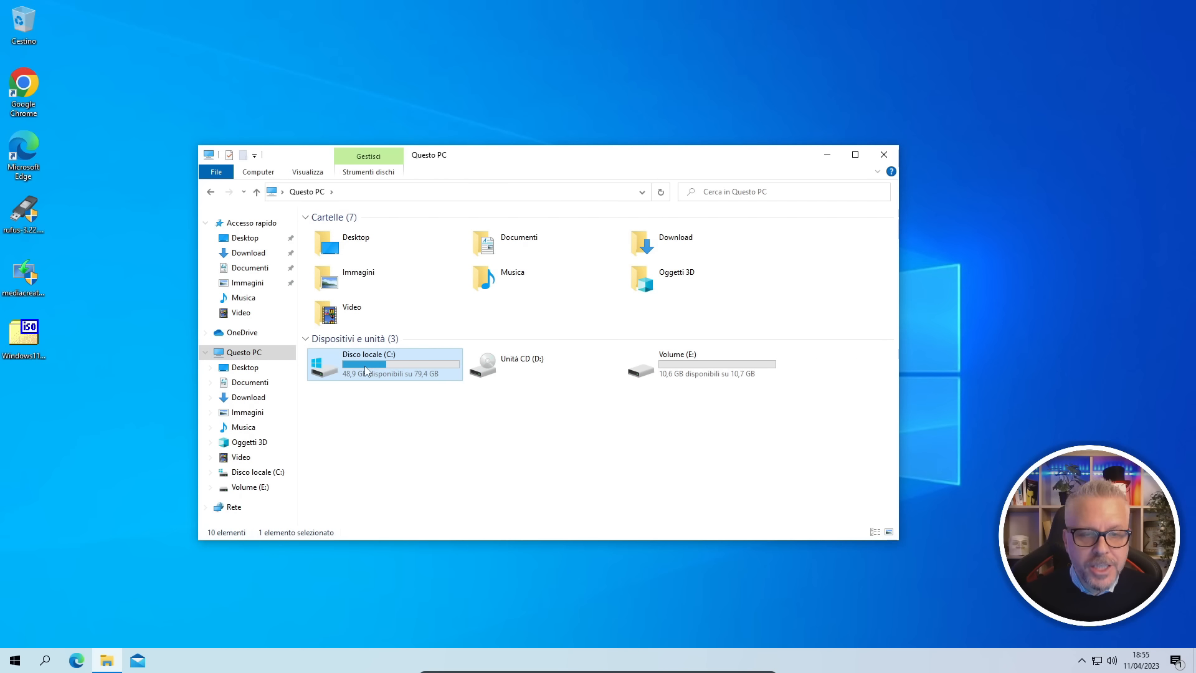
left_click(713, 361)
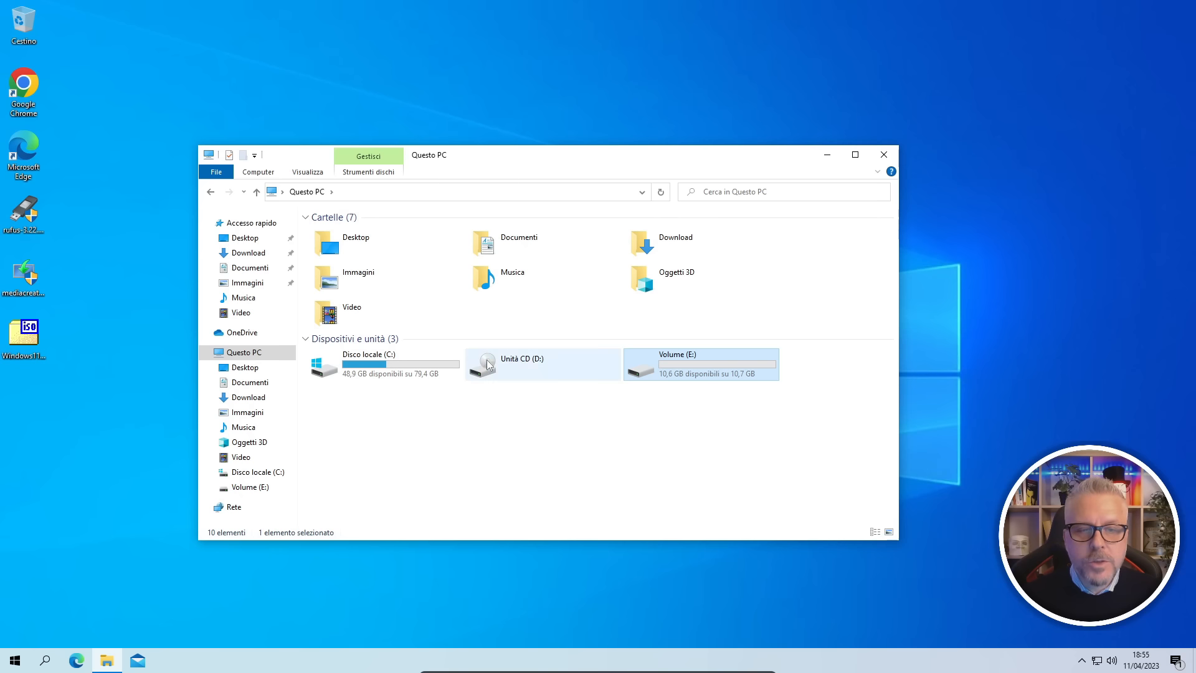
left_click(525, 367)
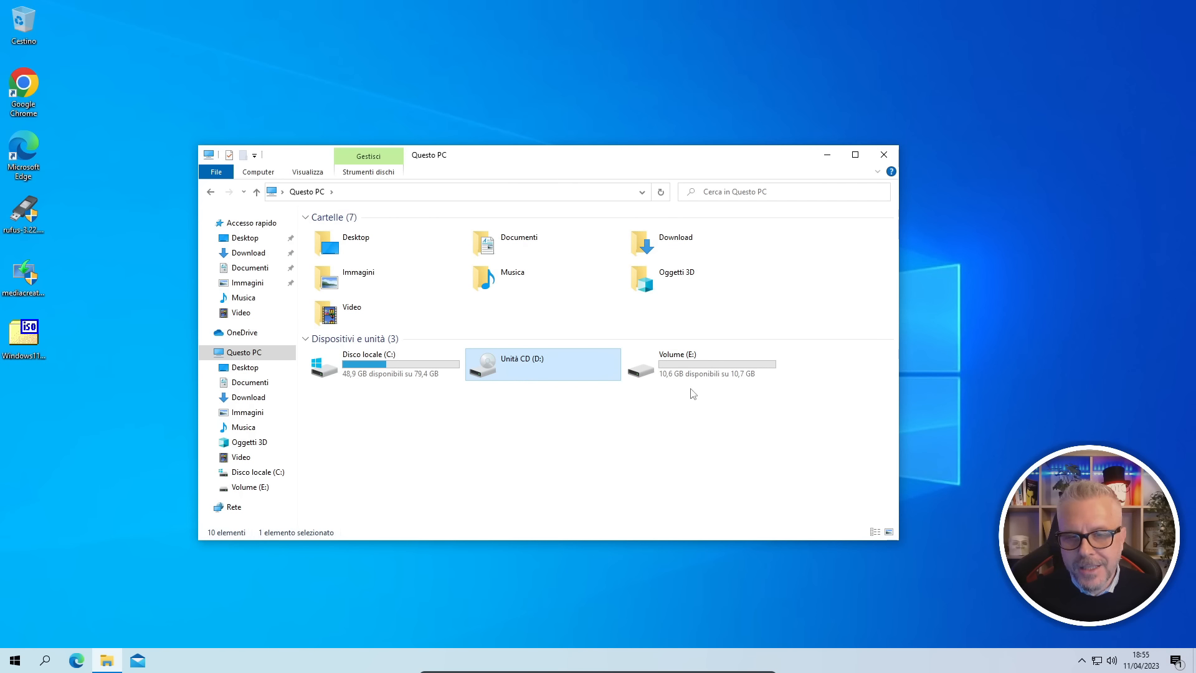
double_click(682, 365)
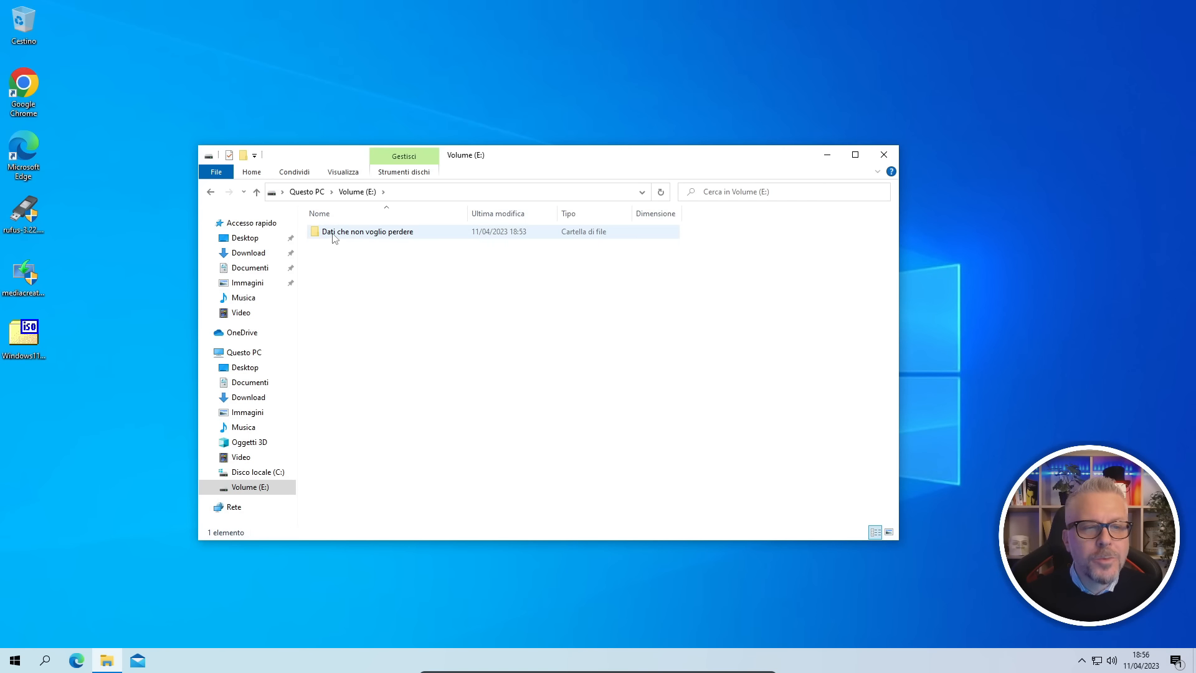
mouse_move(345, 237)
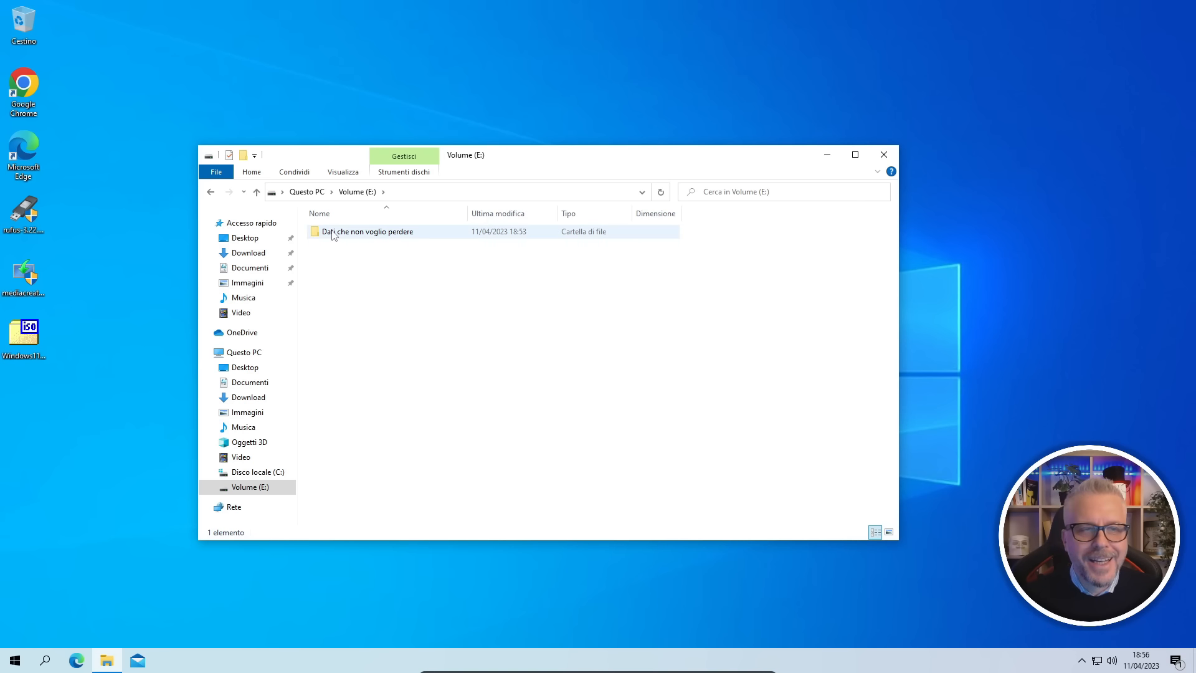
- Return to This PC and examine the contents of local disk C: and its Windows folder
left_click(305, 192)
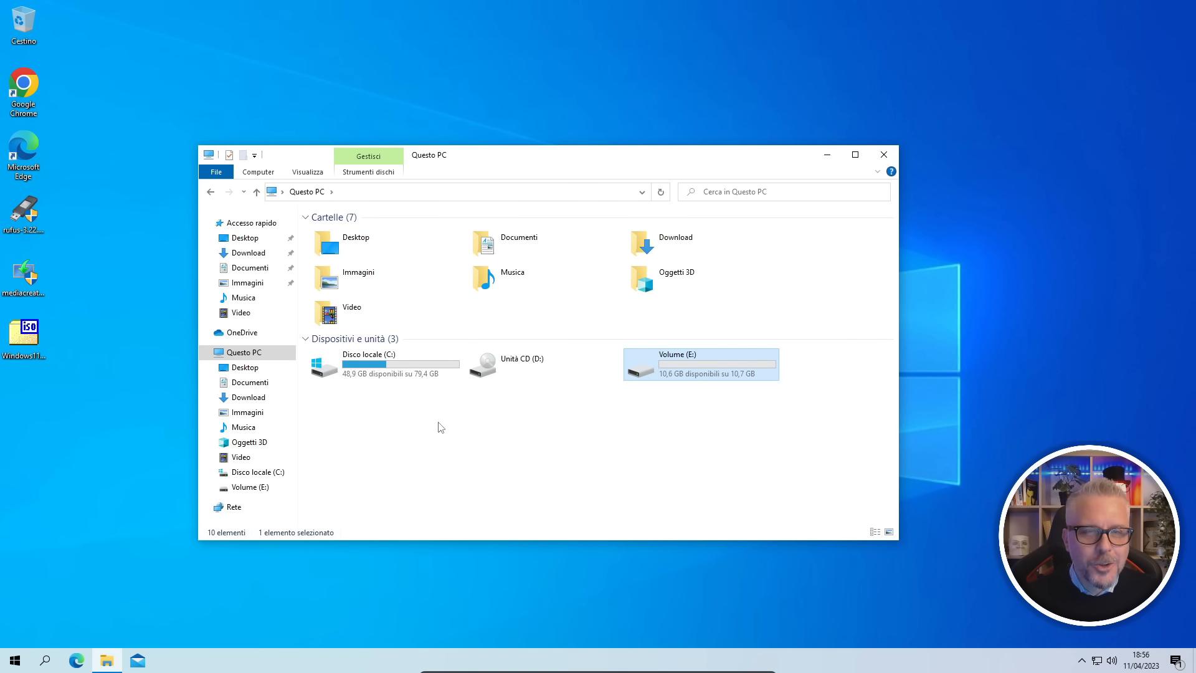
left_click(356, 366)
double_click(356, 366)
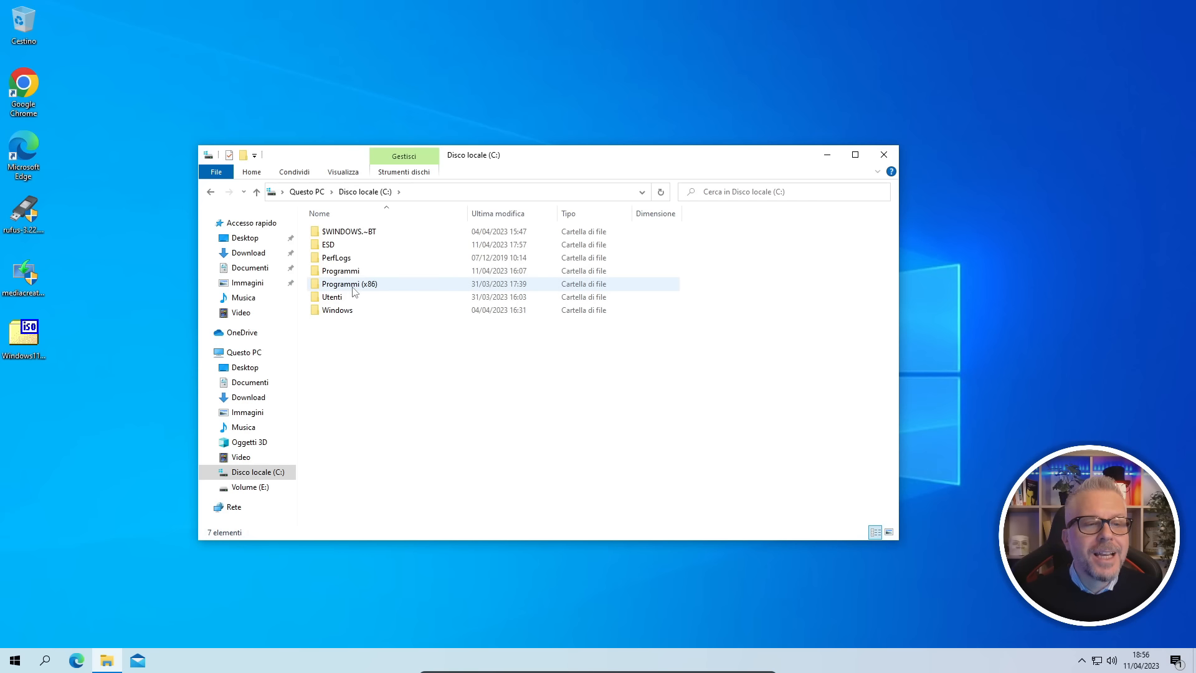
double_click(330, 311)
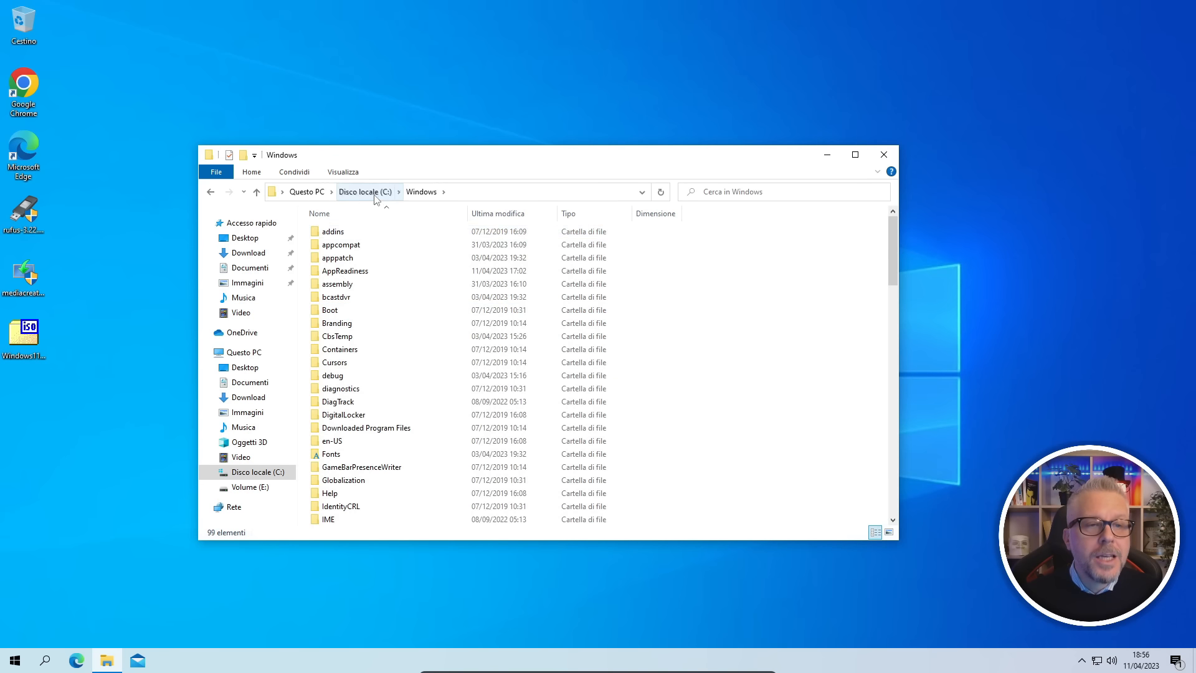
- Return to This PC, check the capacity of Volume (E:) against the other drives, and close File Explorer
left_click(366, 192)
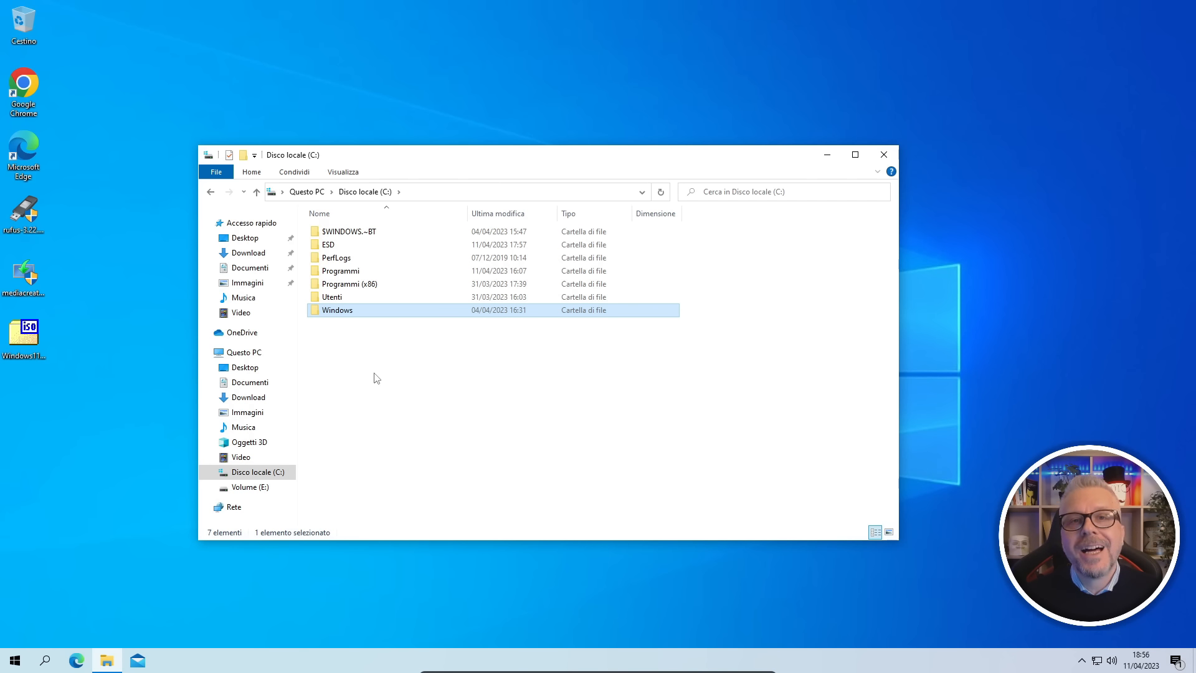
left_click(305, 192)
left_click(696, 373)
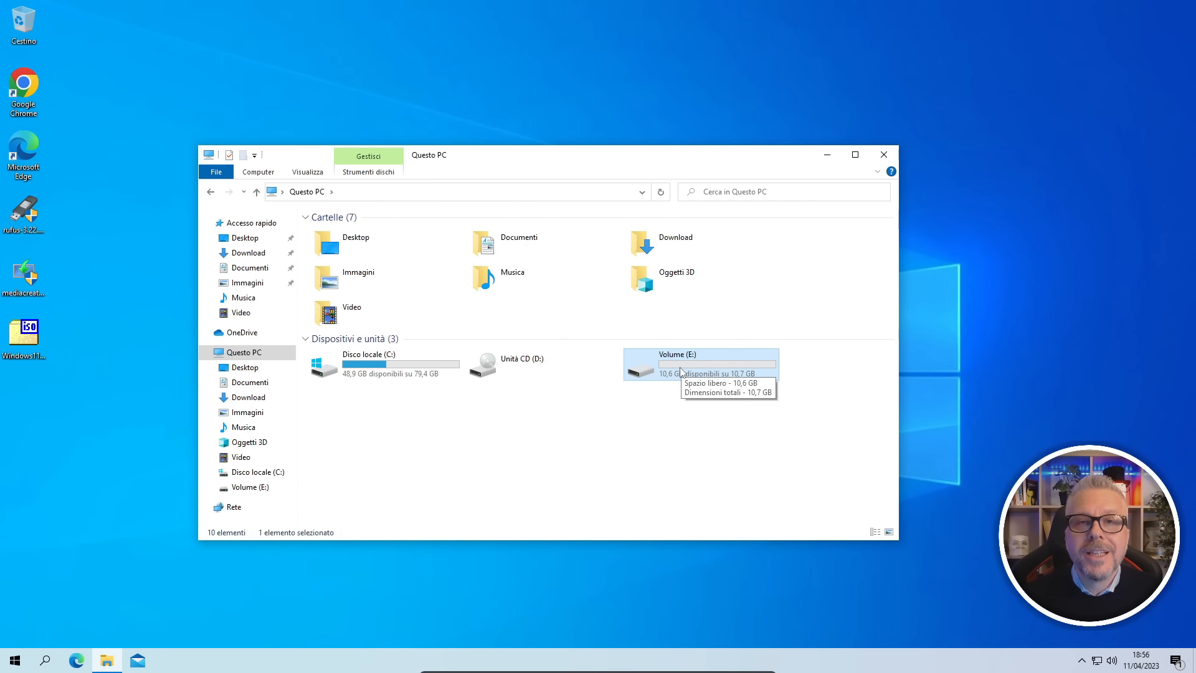
left_click(599, 422)
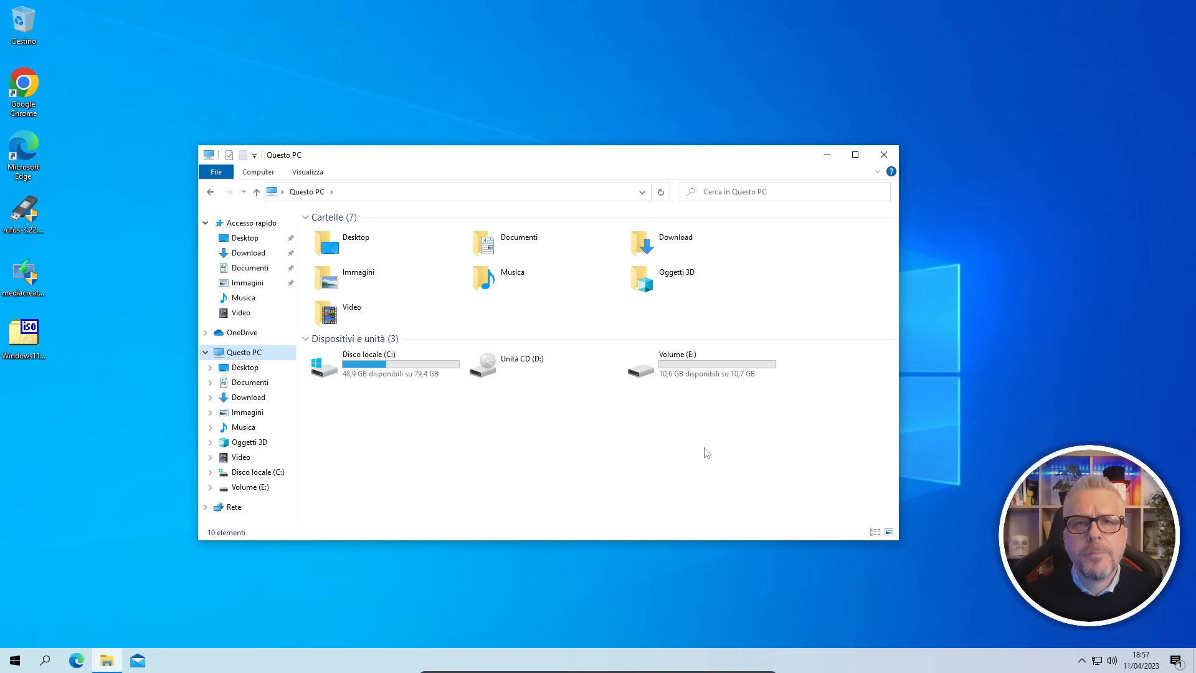
left_click(887, 154)
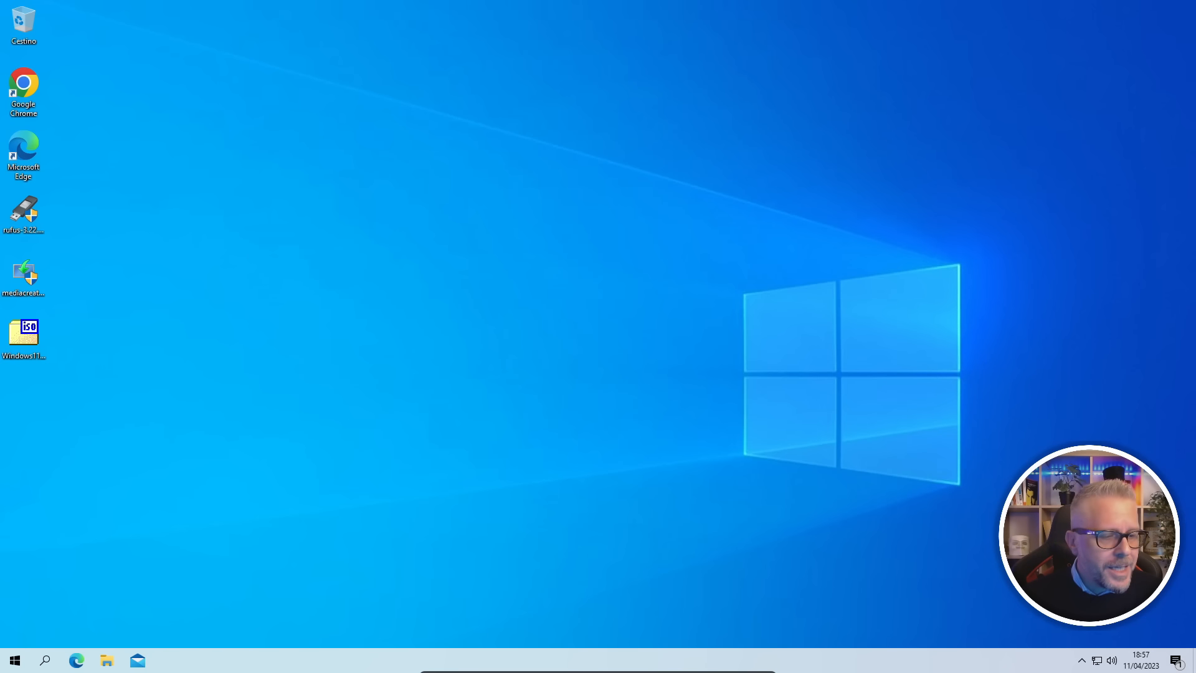
- Search for cmd and open the Command Prompt as administrator, allowing it to make changes to the device
left_click(46, 662)
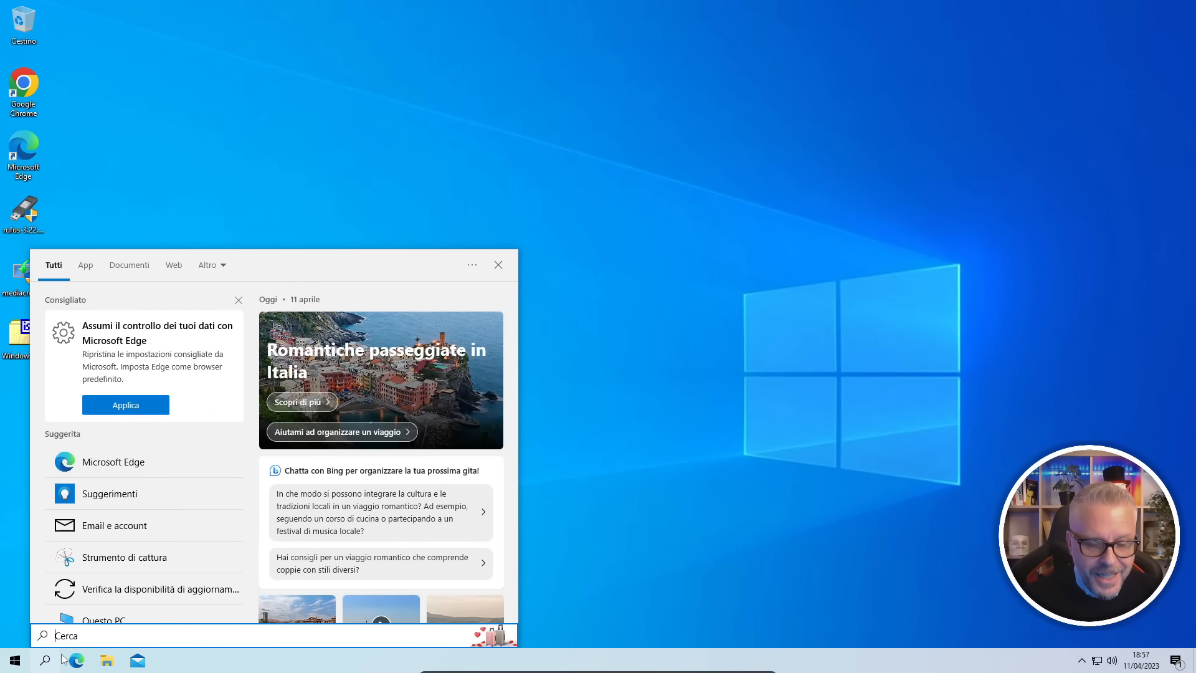
type("cmd")
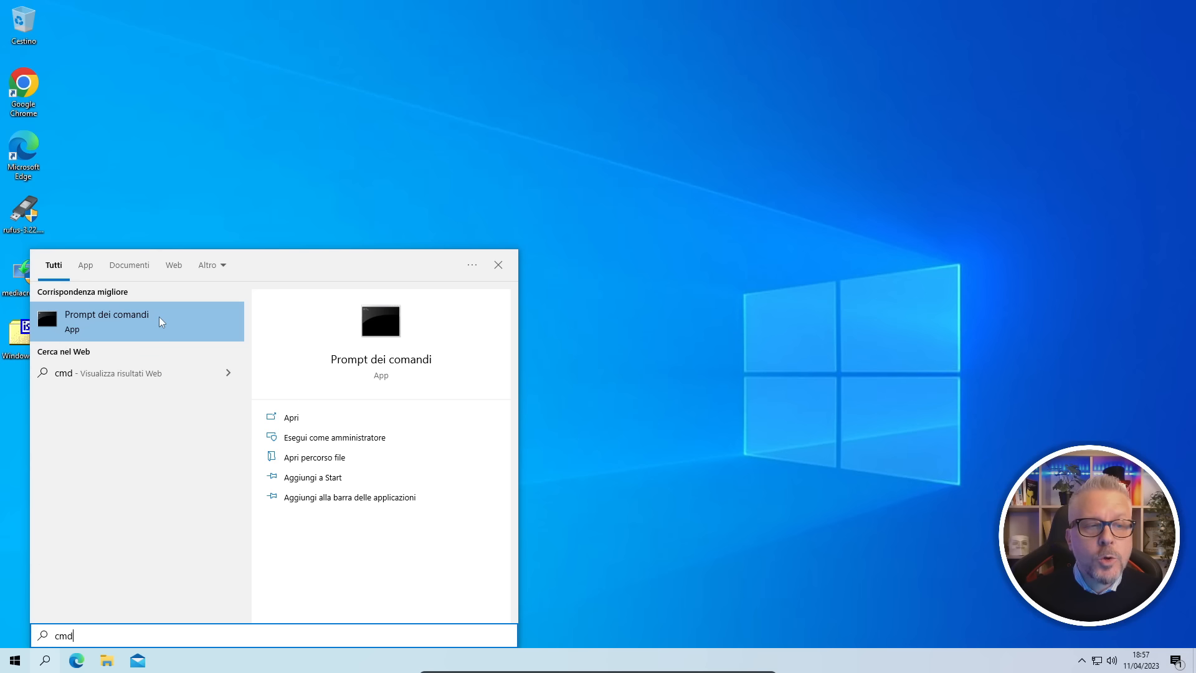
right_click(162, 321)
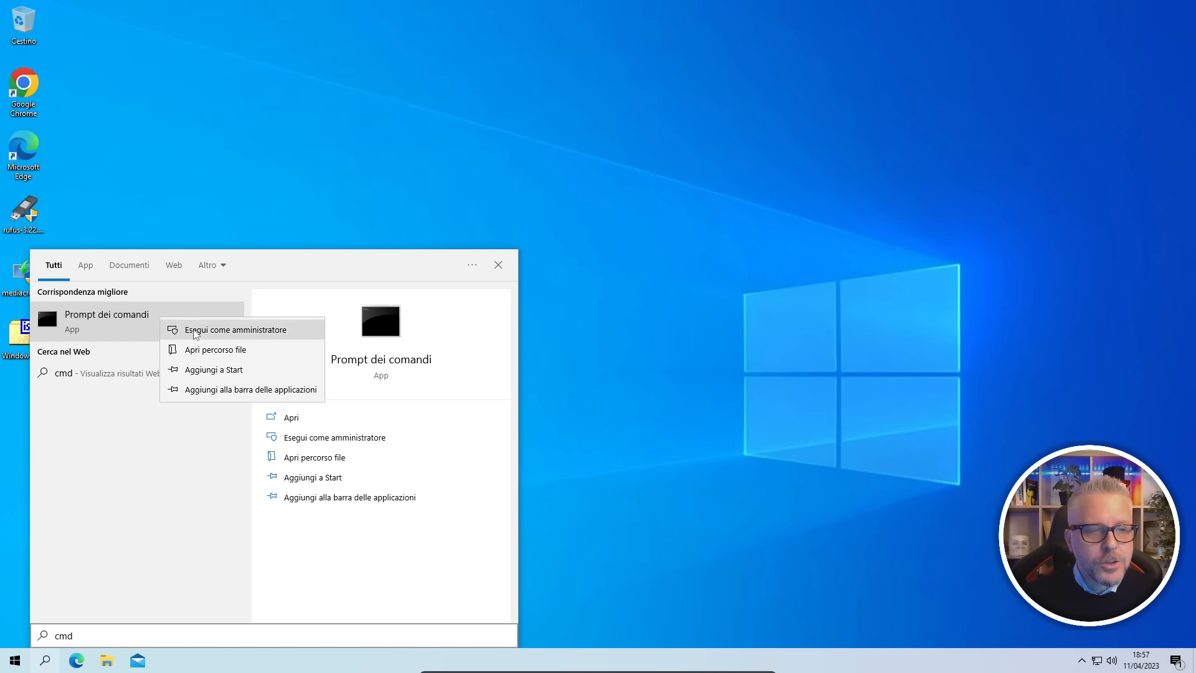
left_click(236, 331)
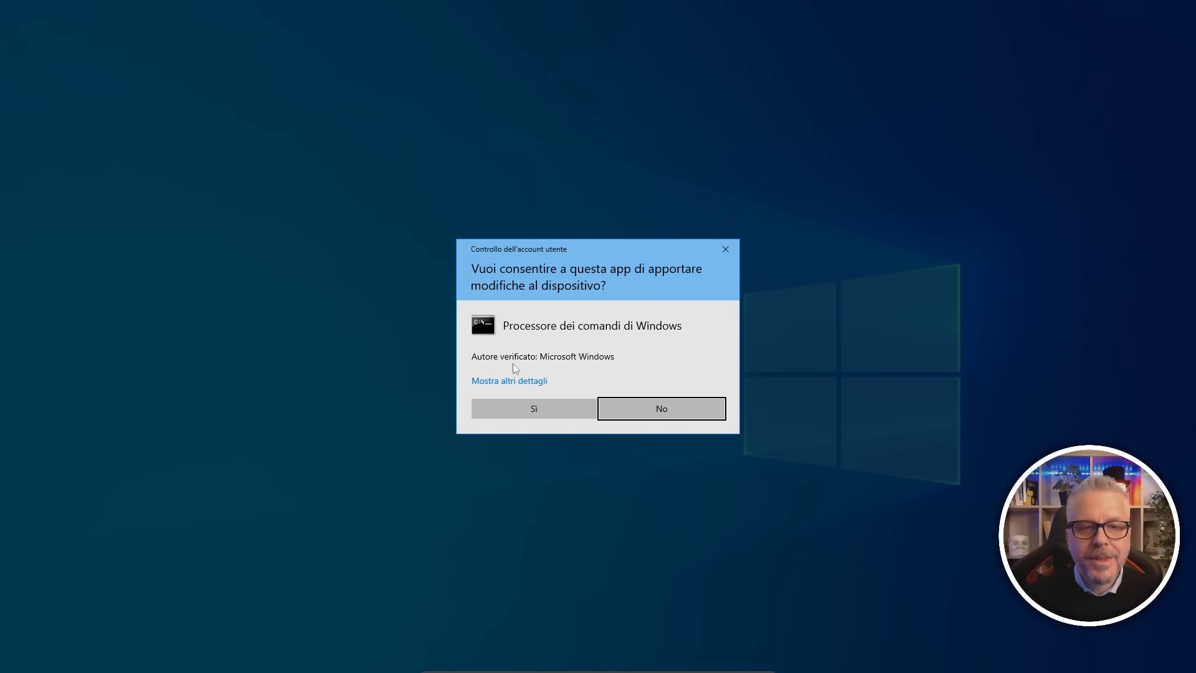
left_click(527, 408)
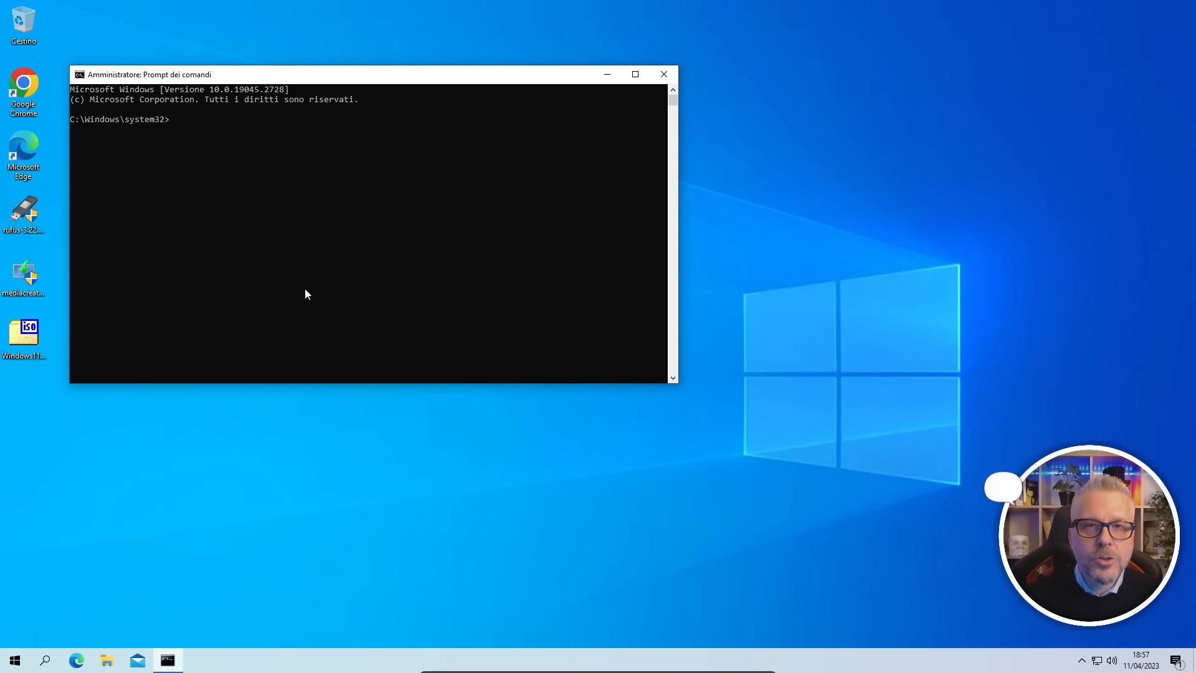
- Start diskpart in the Command Prompt and run list disk to show the PC's disks
type("diskpart")
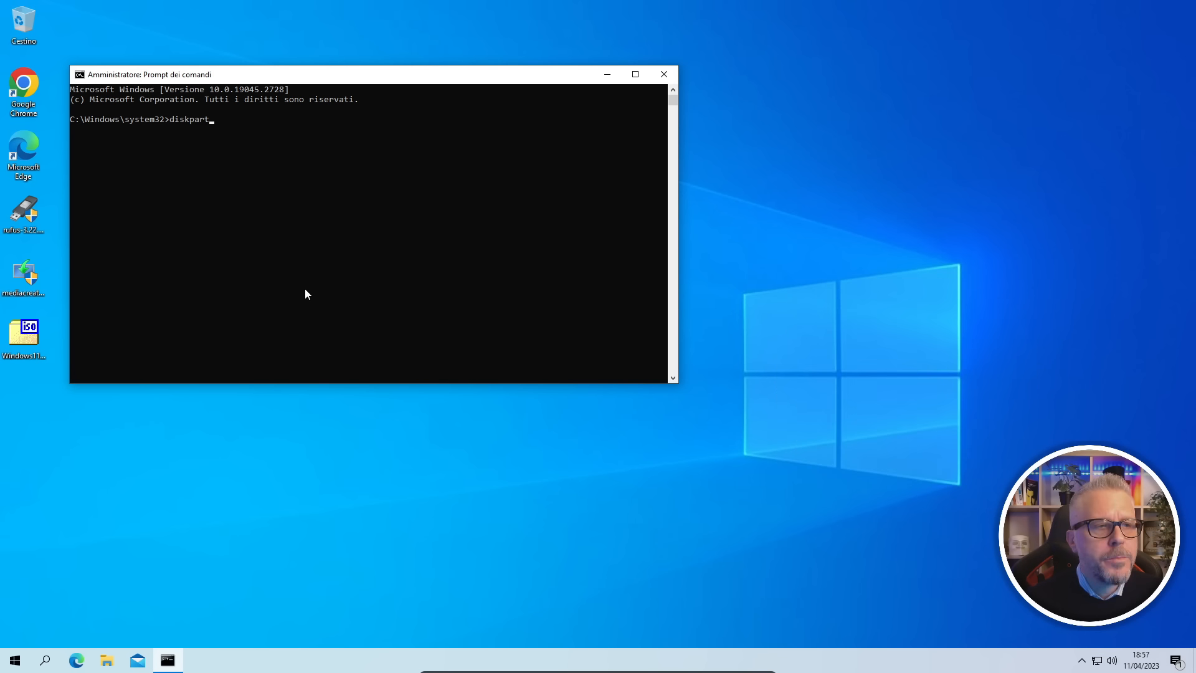
key("Return")
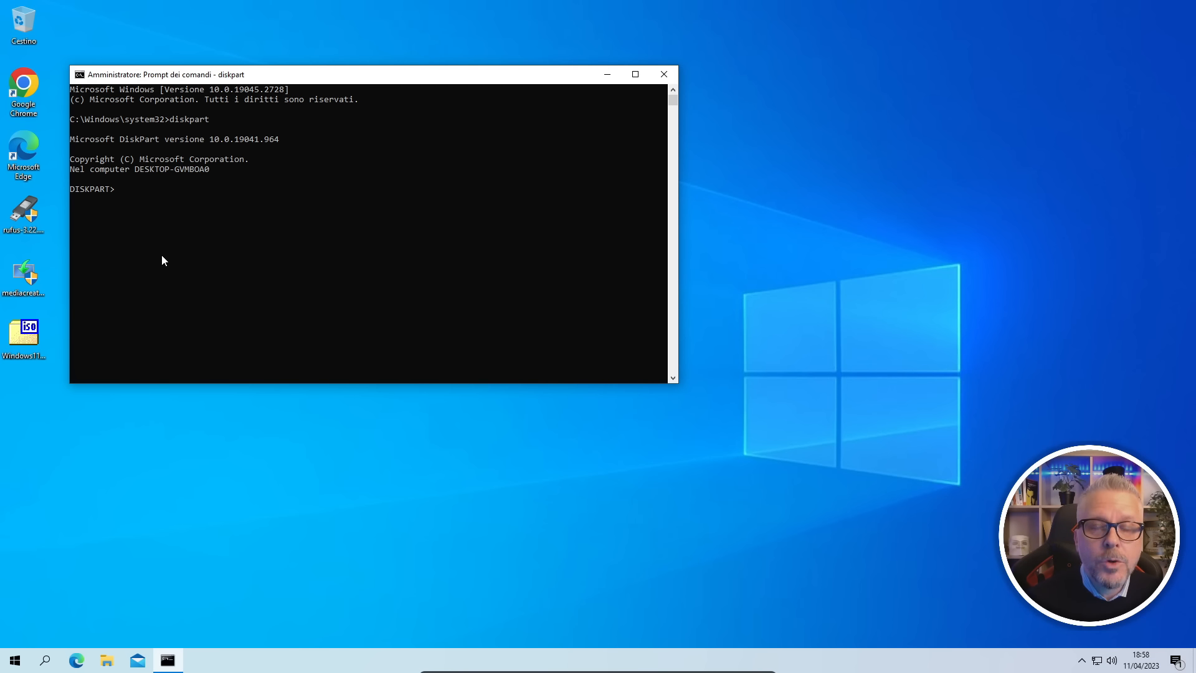
type("lis")
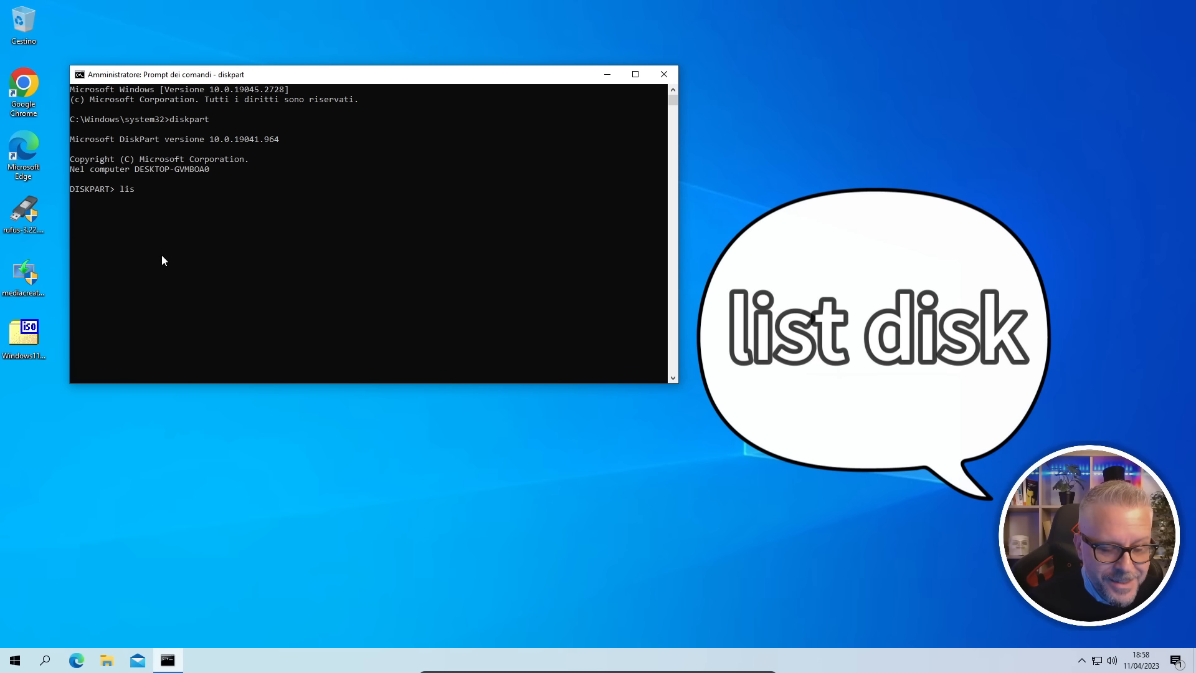
type("t disk")
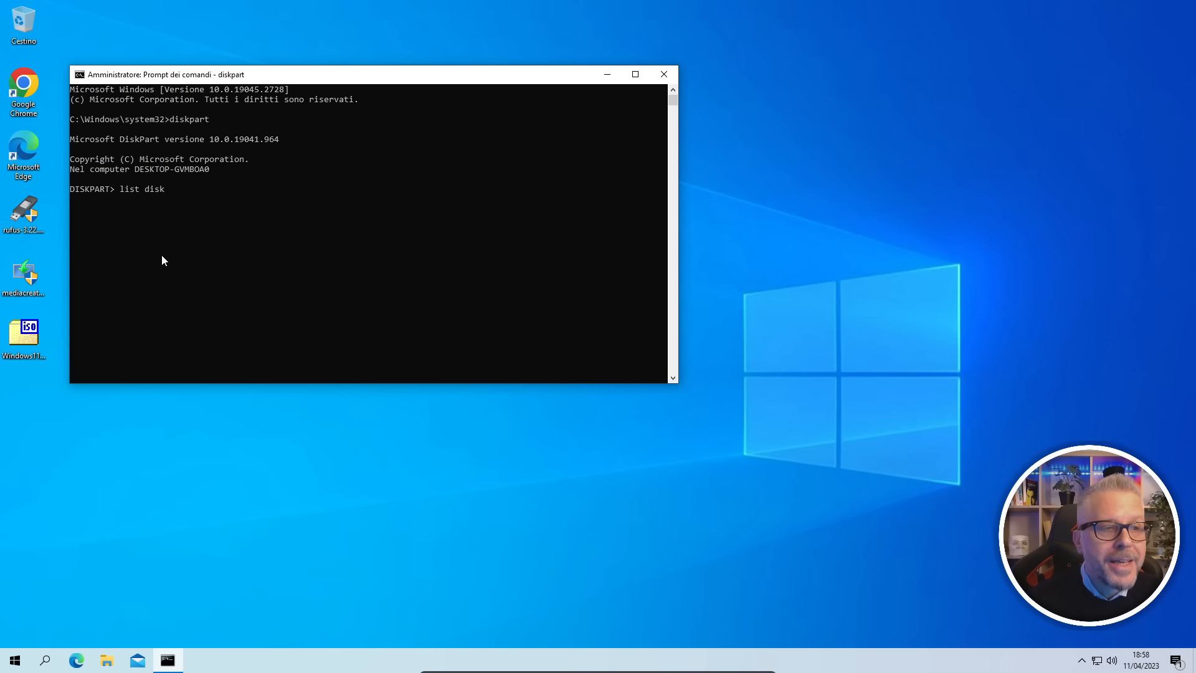
key("Return")
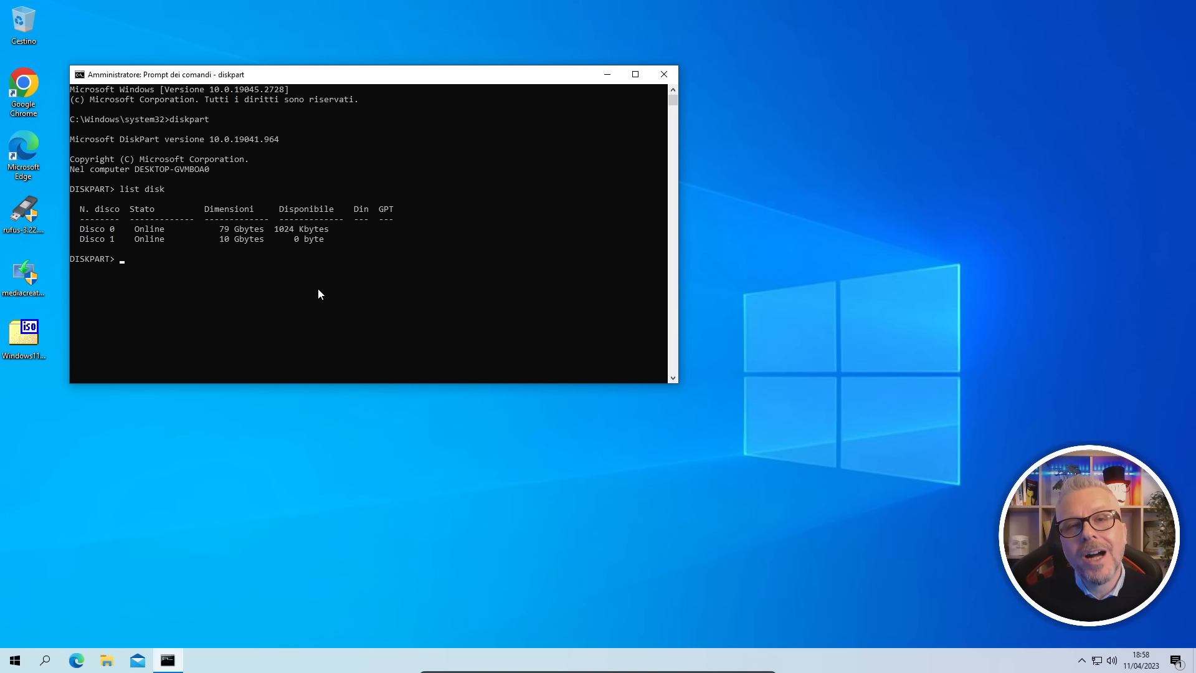
- Compare the diskpart list with drives C: and E: in File Explorer, look inside Volume (E:), and close both windows
left_click(104, 657)
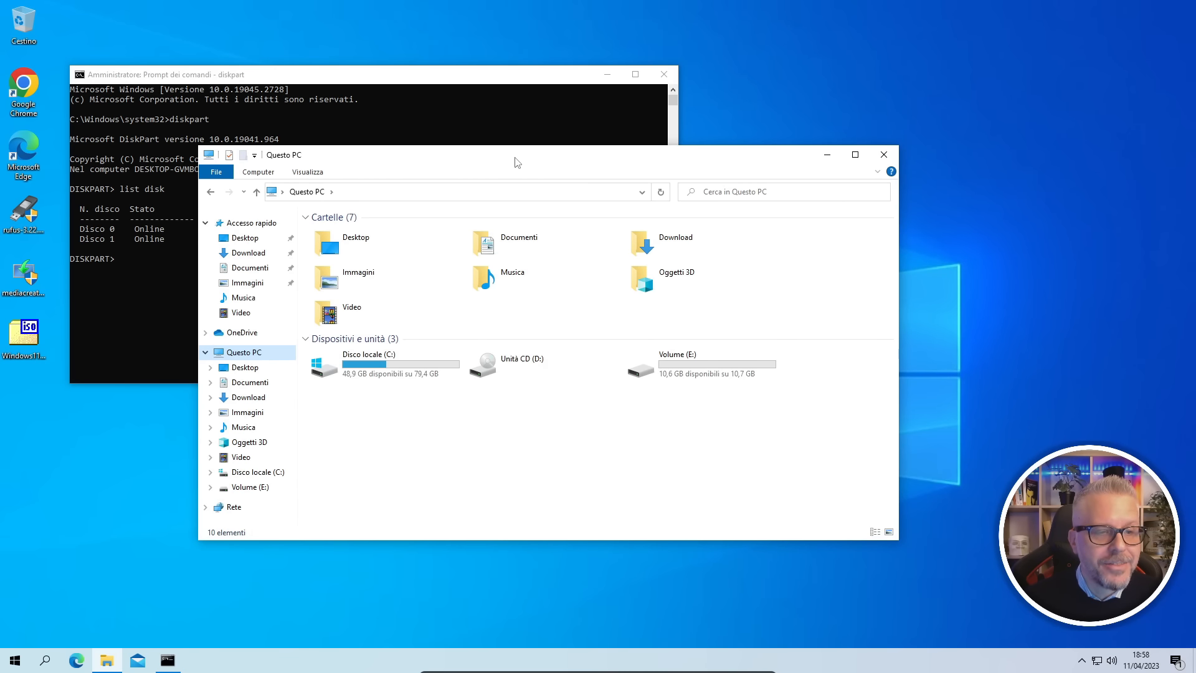
left_click_drag(518, 162, 729, 92)
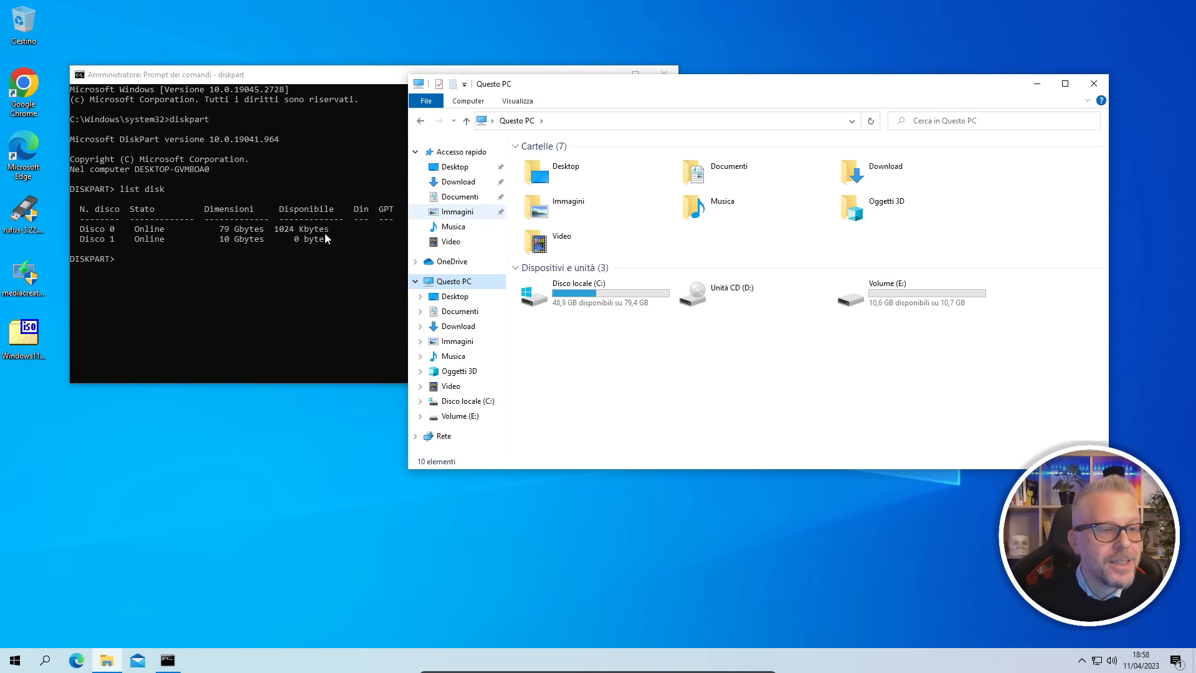
left_click(637, 306)
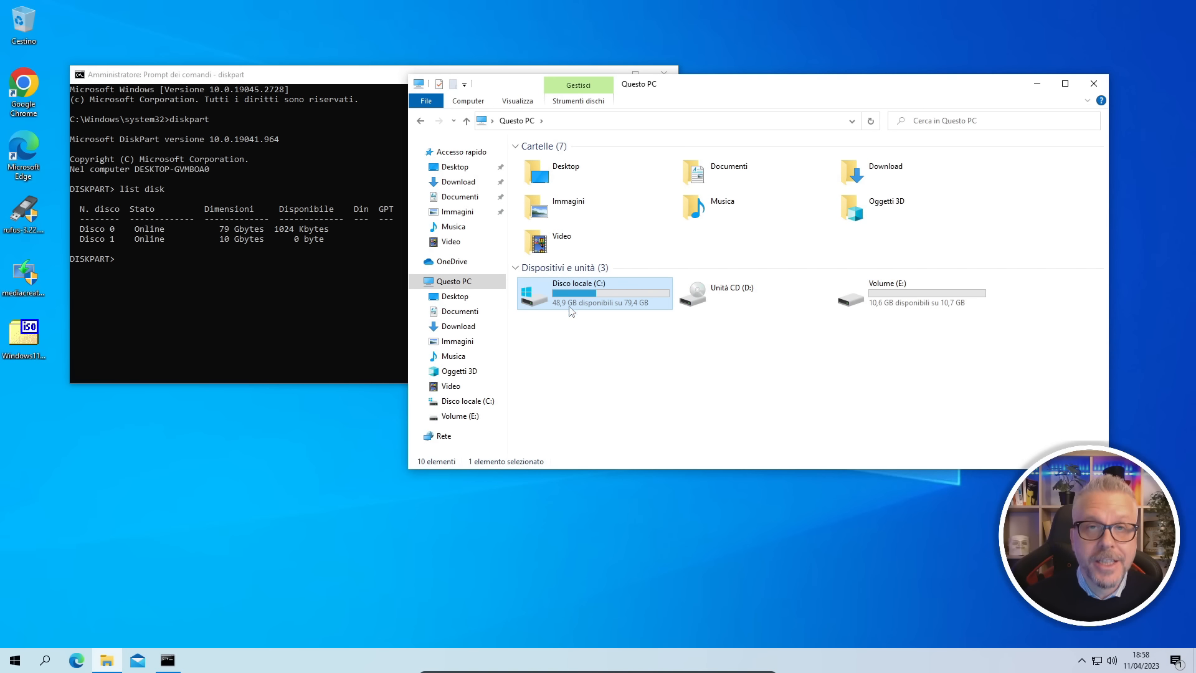
left_click(896, 297)
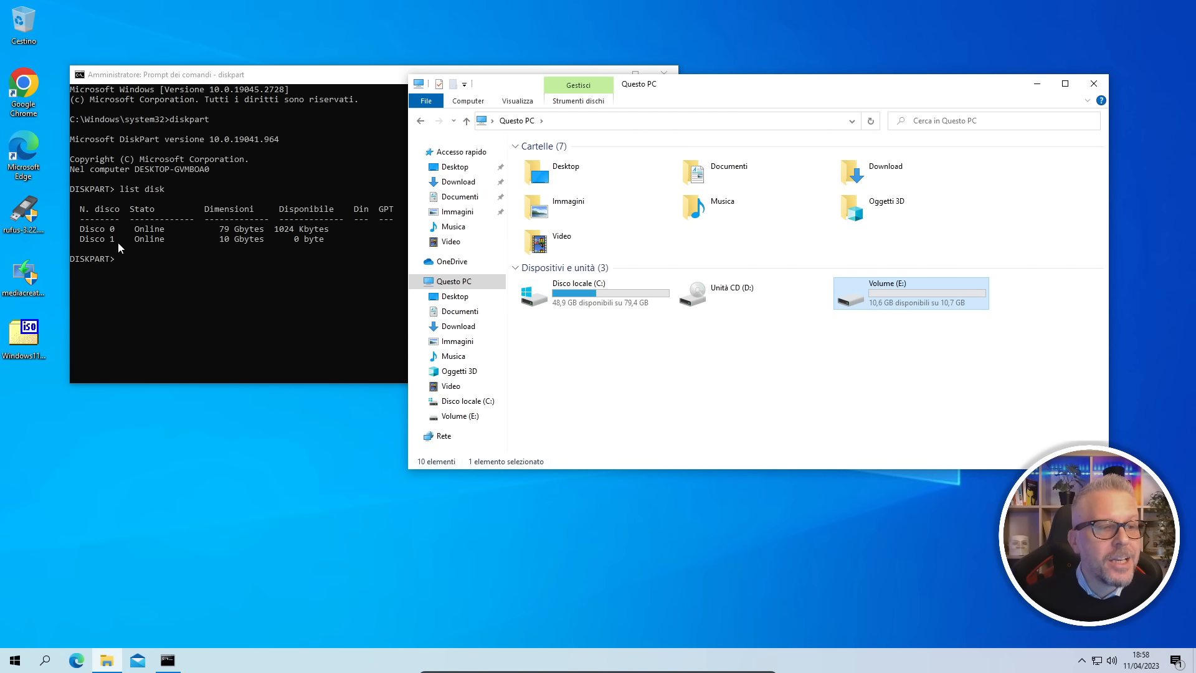
double_click(921, 296)
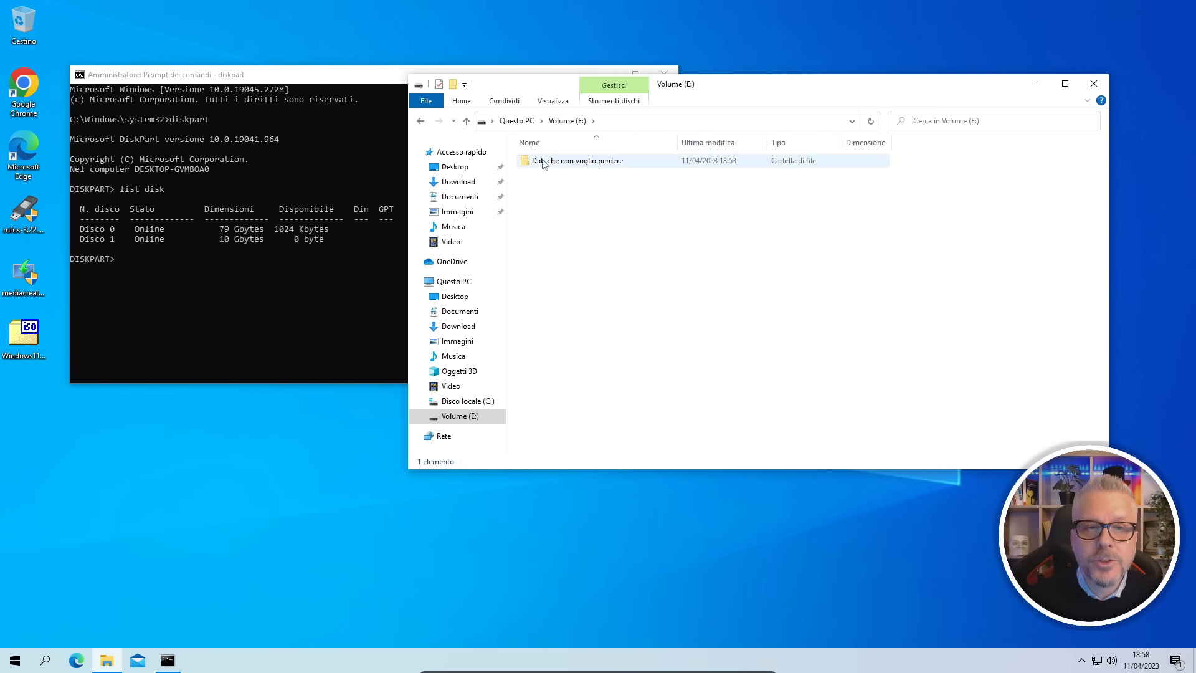
left_click(1094, 89)
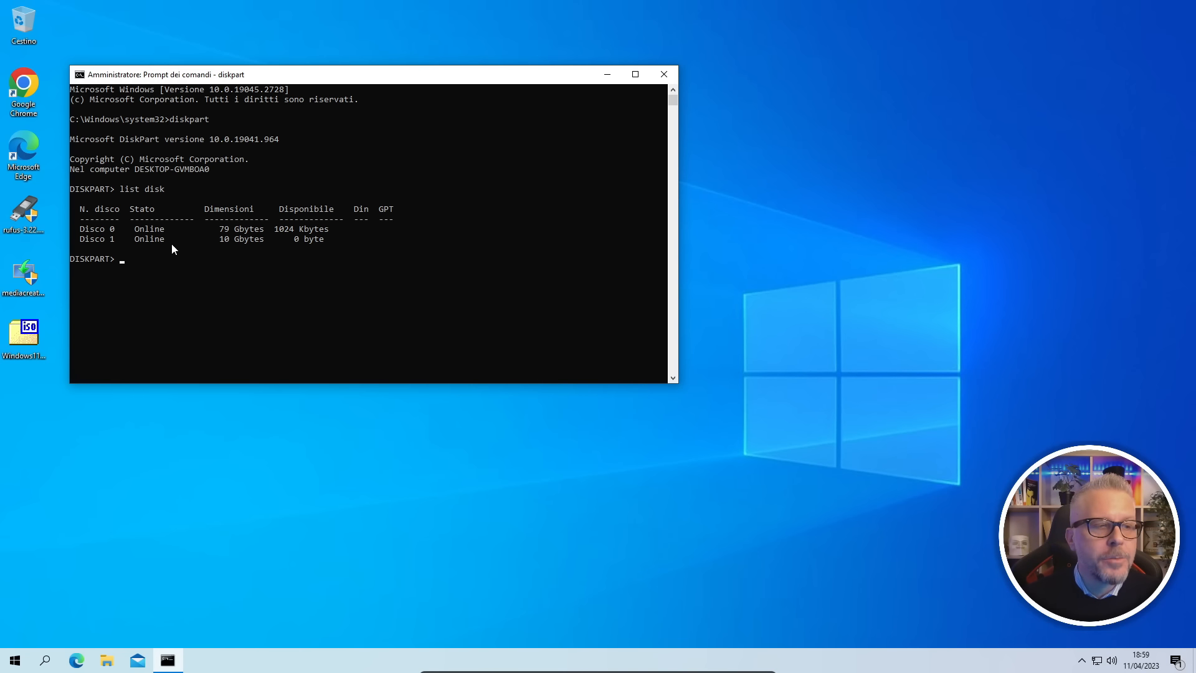
left_click(664, 75)
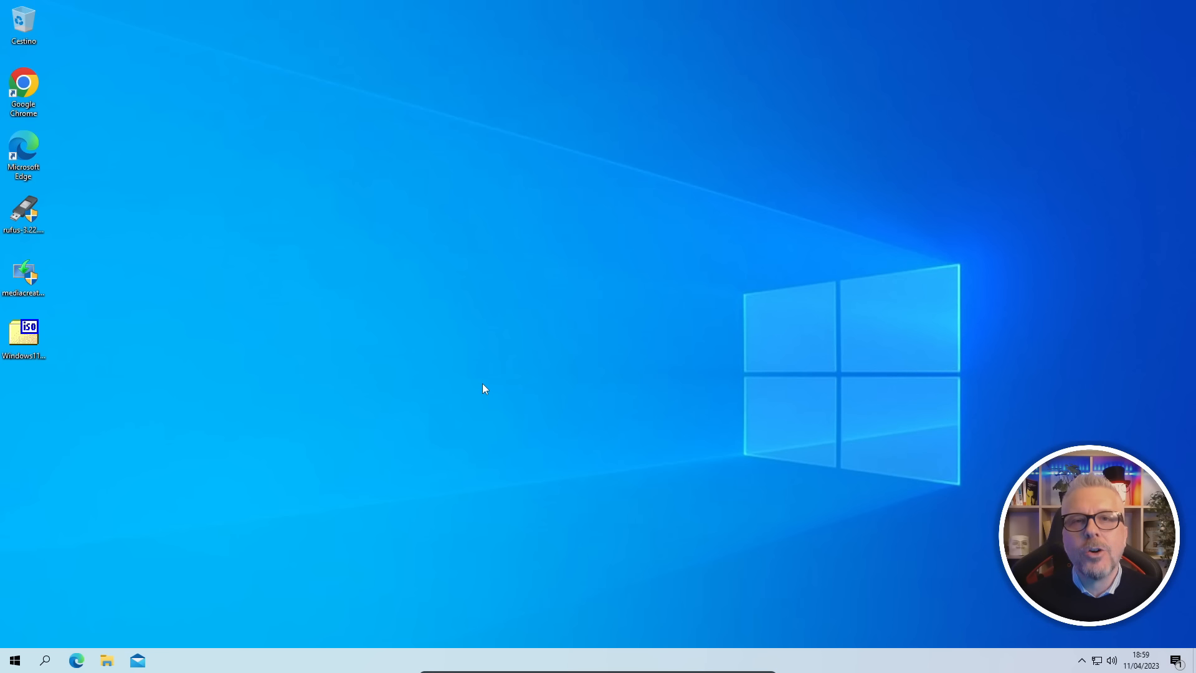
- Restart the PC and boot it from the Windows 11 installation media
left_click(15, 660)
left_click(49, 633)
left_click(69, 602)
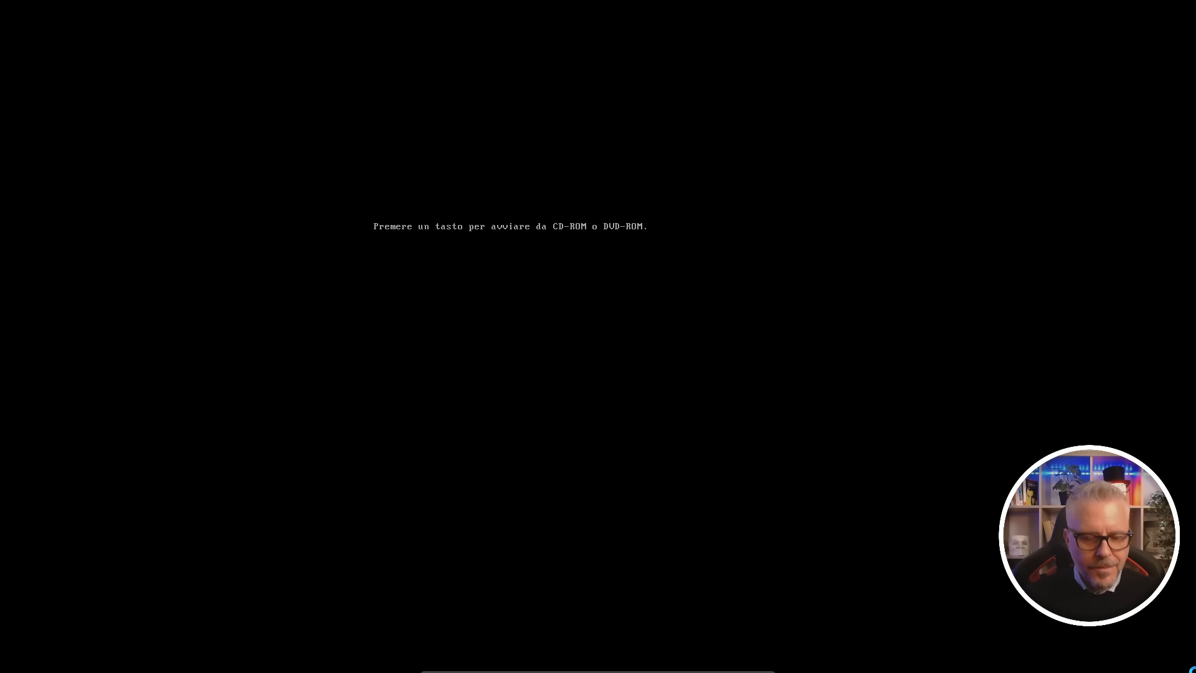
key("Return")
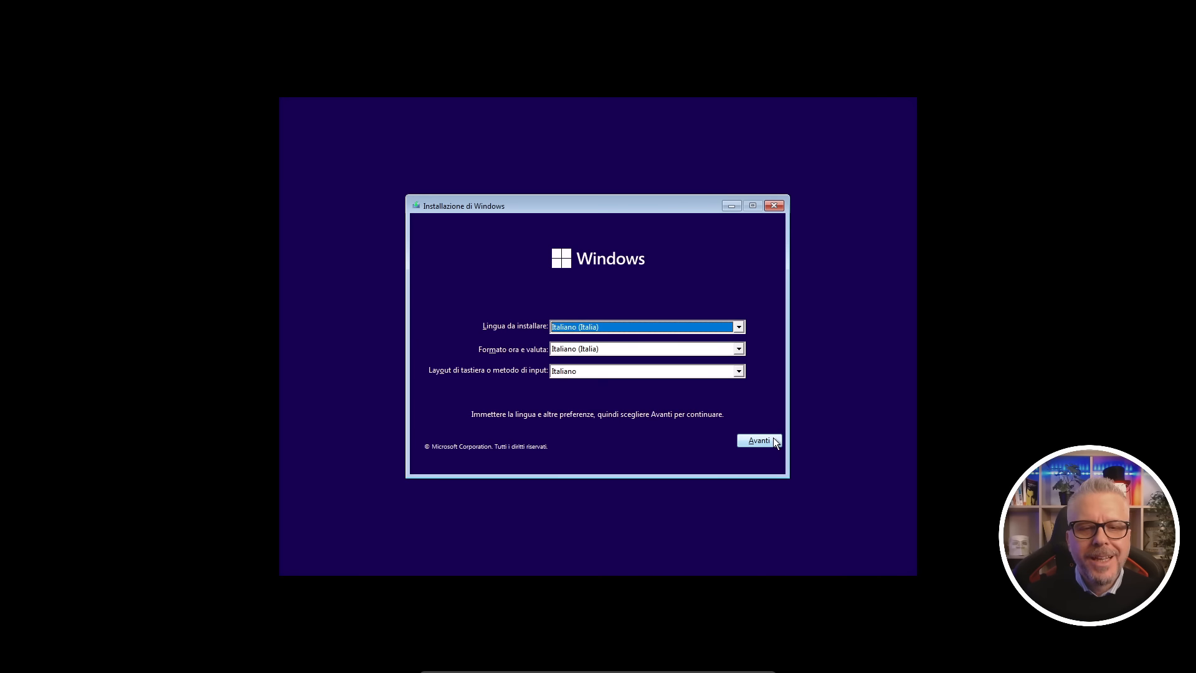
- Start the Windows installation with the Italian language settings and no product key, choosing the Windows 11 Pro edition
left_click(758, 441)
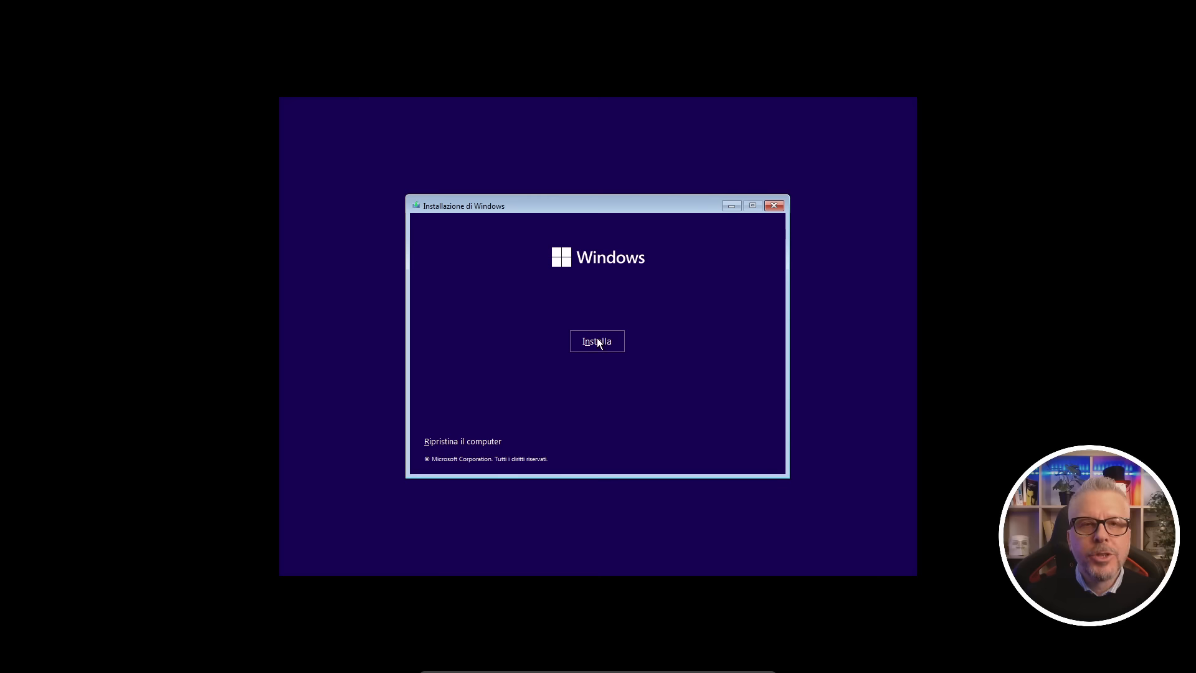
left_click(598, 342)
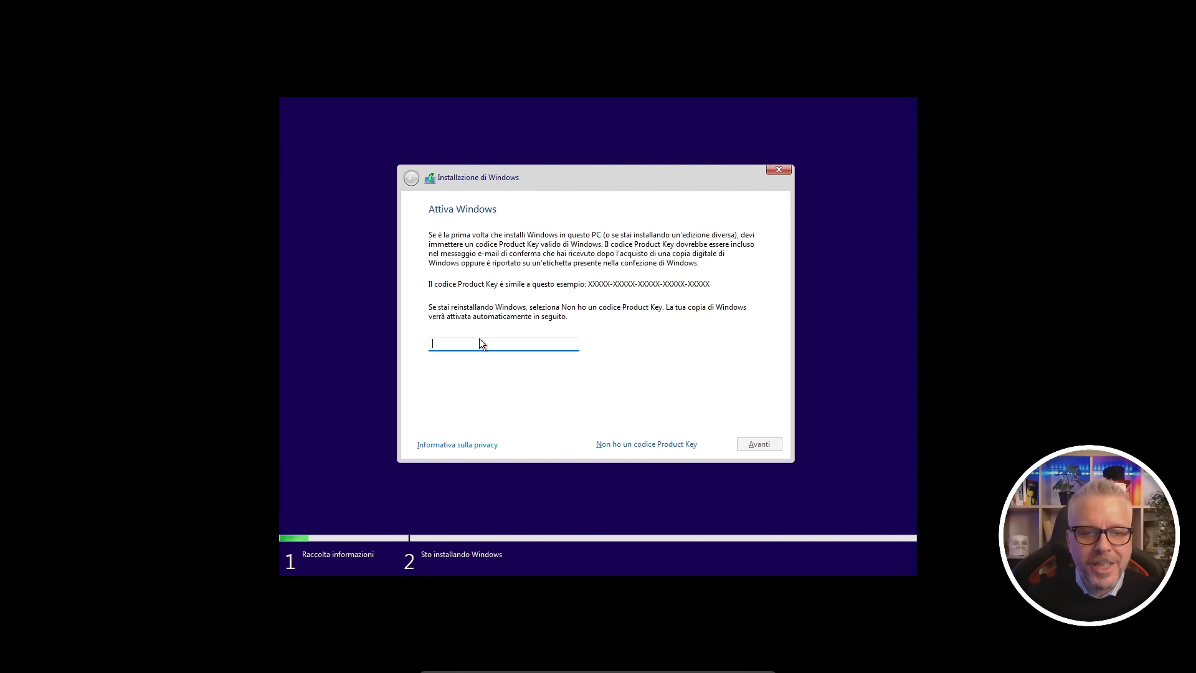
left_click(630, 444)
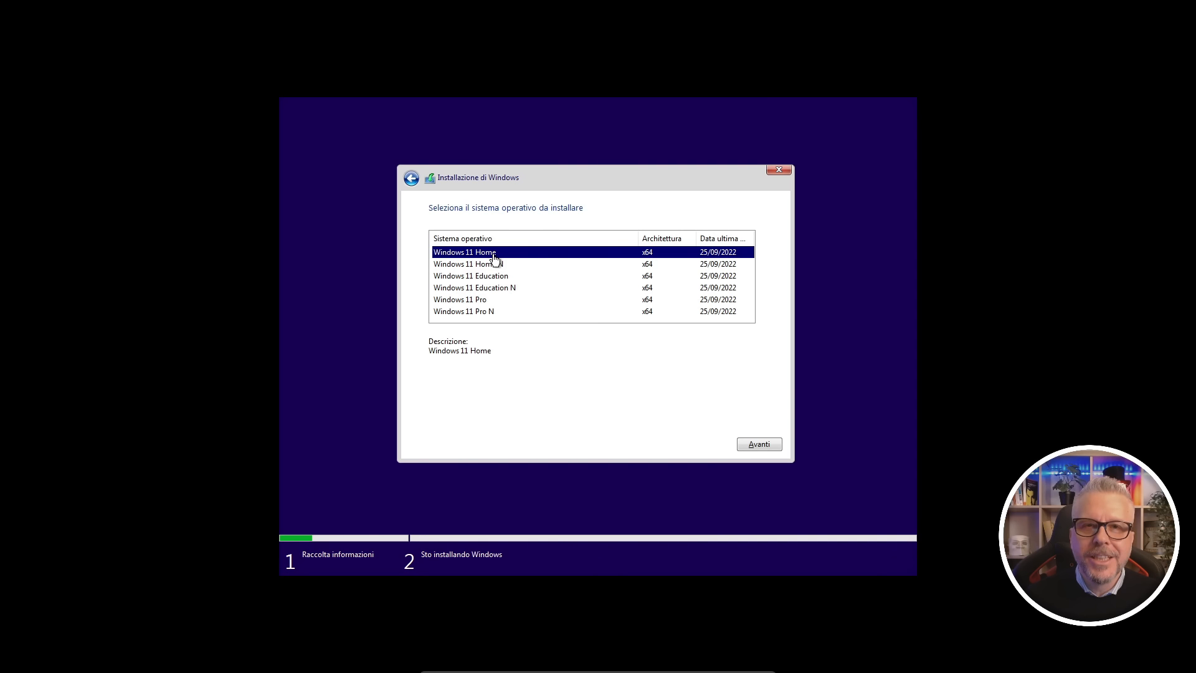
left_click(483, 304)
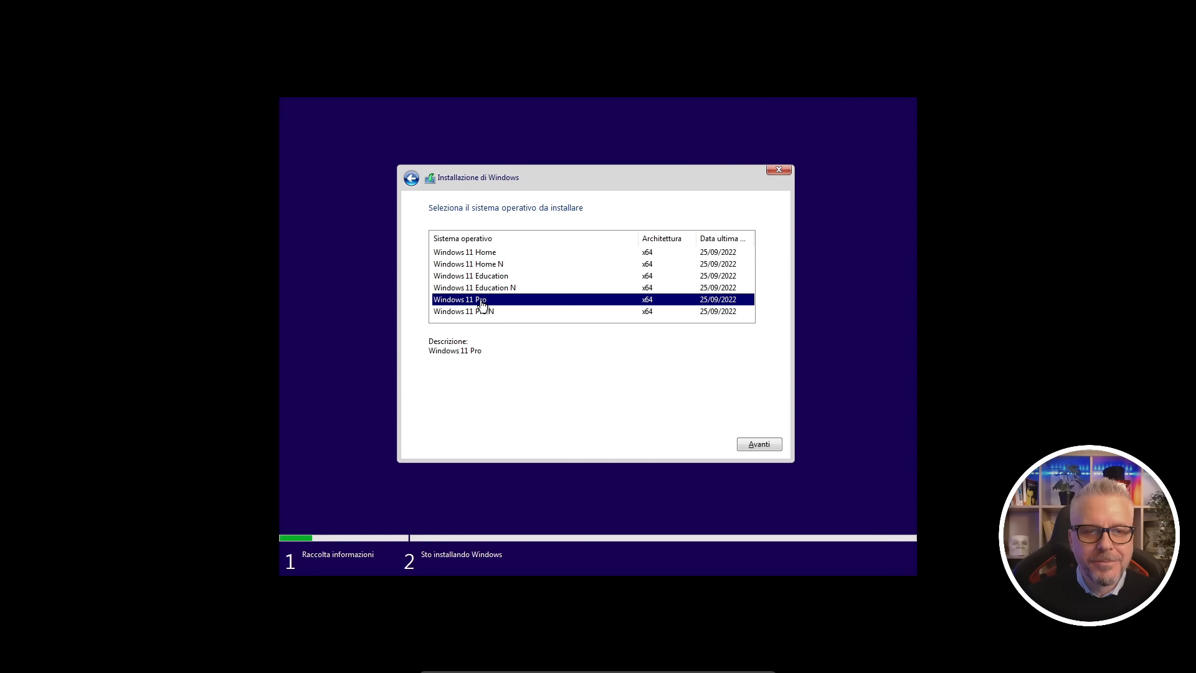
left_click(765, 446)
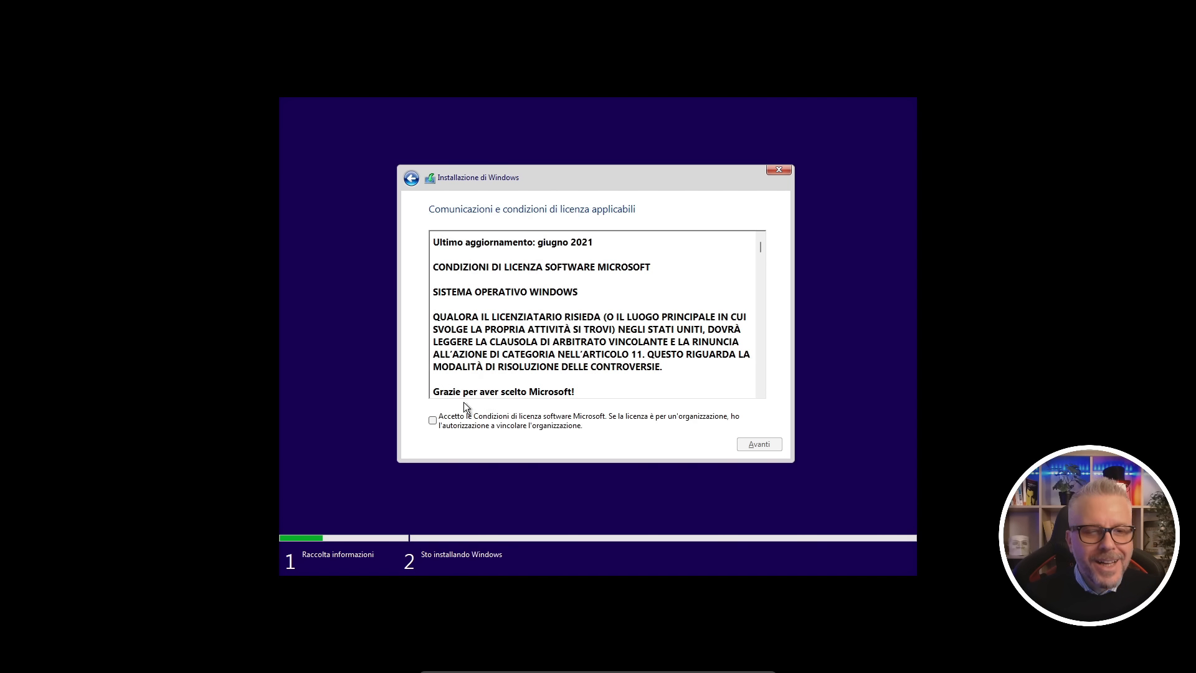
- Accept the Microsoft licence terms and choose the custom installation that installs Windows only
left_click(432, 421)
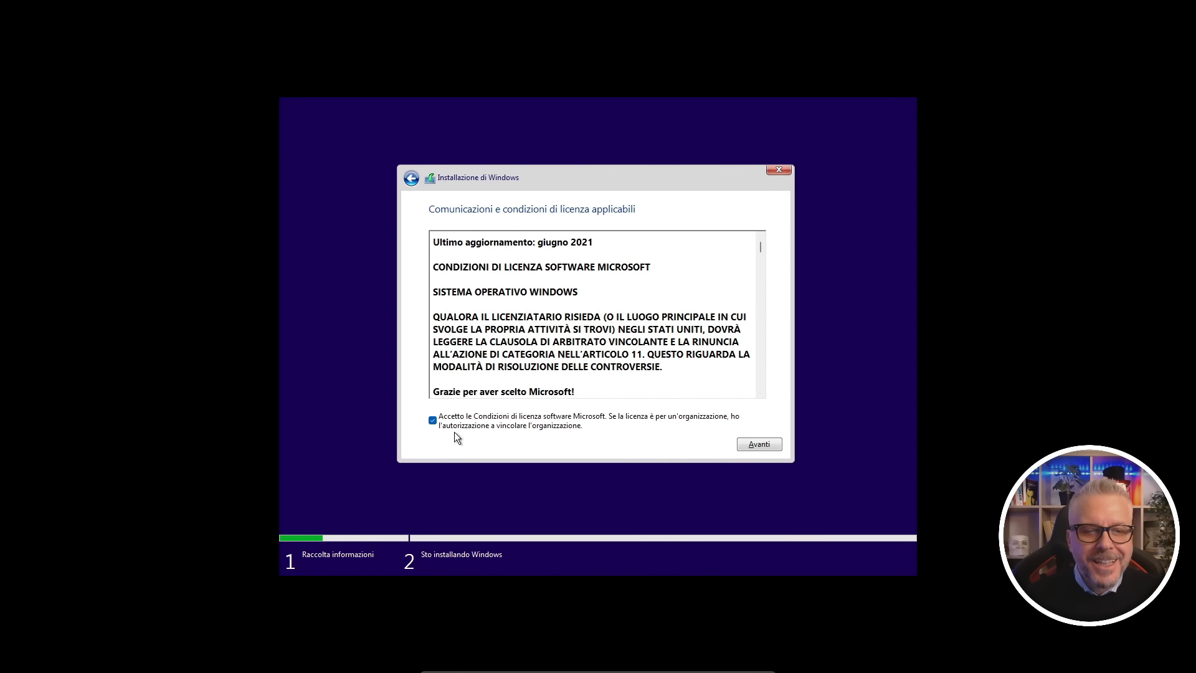
left_click(759, 444)
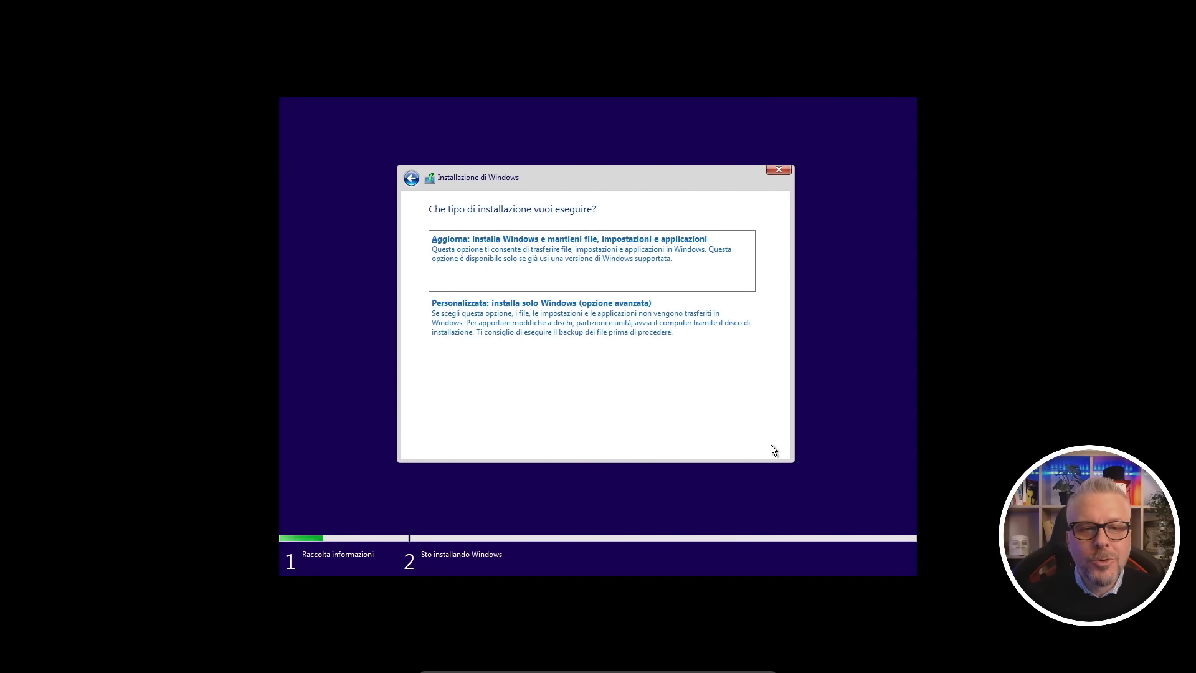
left_click(551, 316)
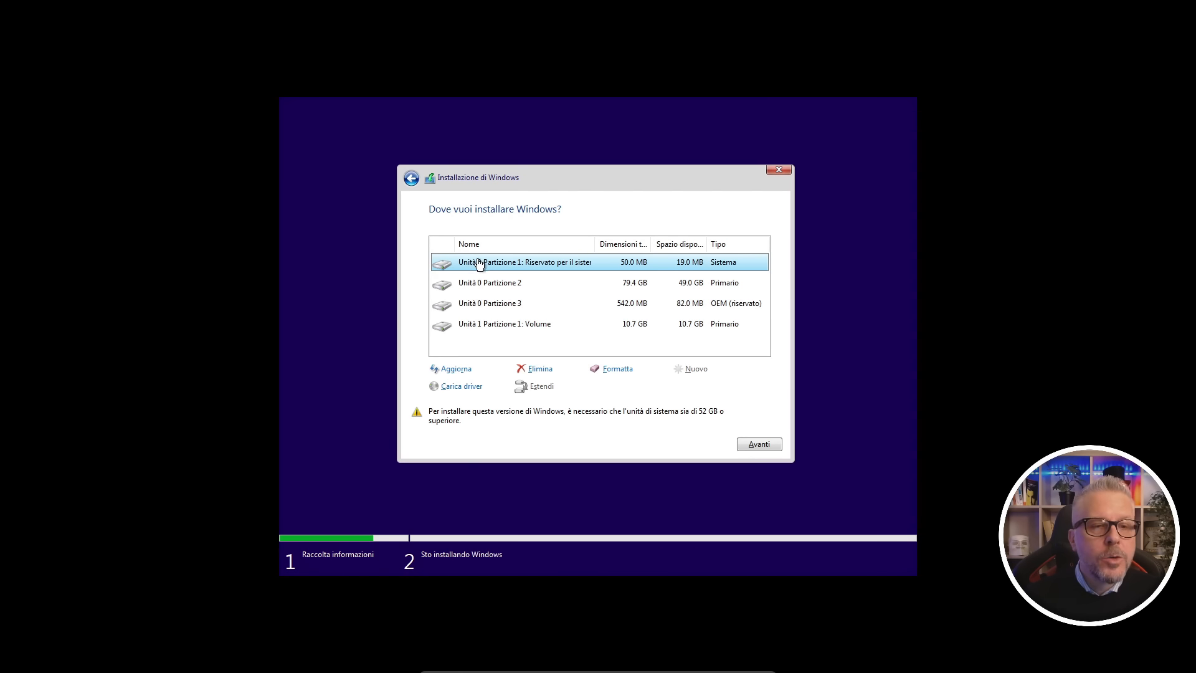
- Examine the three partitions of Unità 0 and the single partition of Unità 1 as possible installation targets
left_click(472, 286)
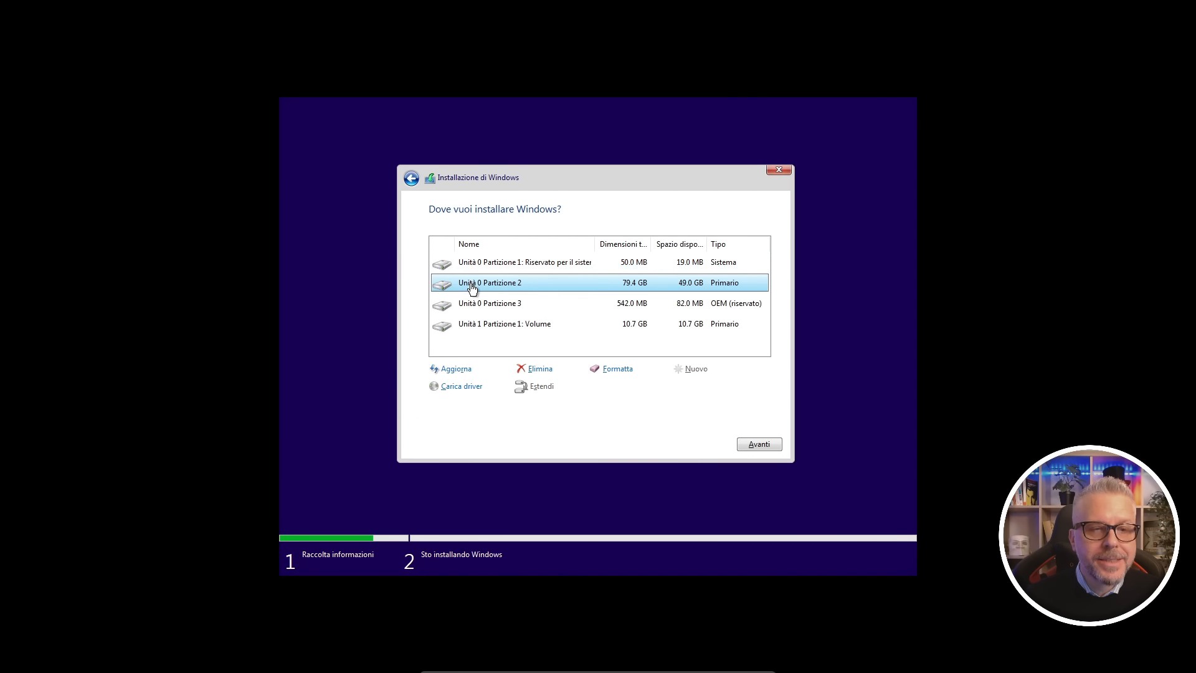
left_click(476, 306)
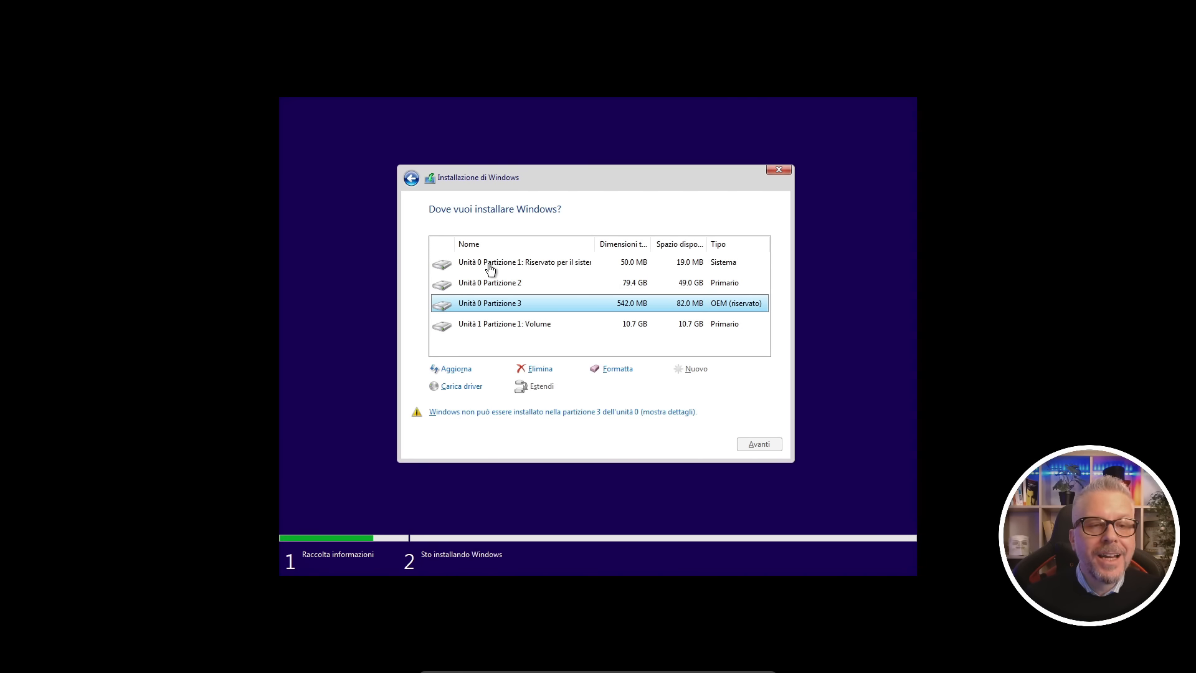
left_click(480, 329)
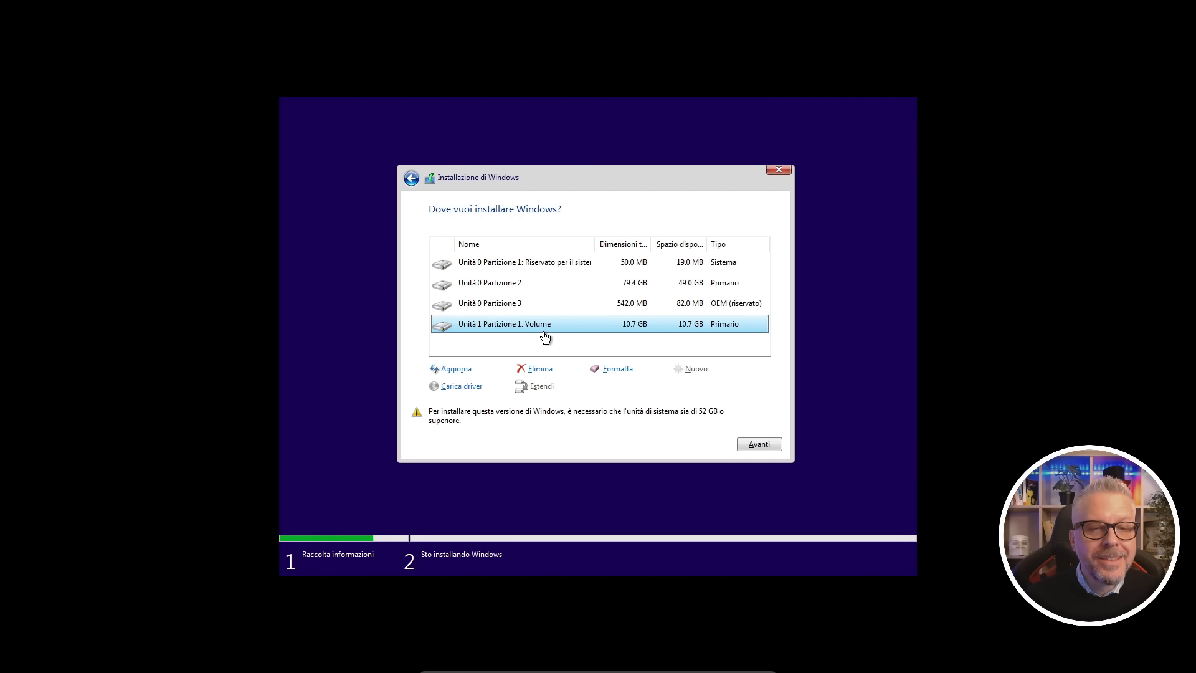
left_click(499, 264)
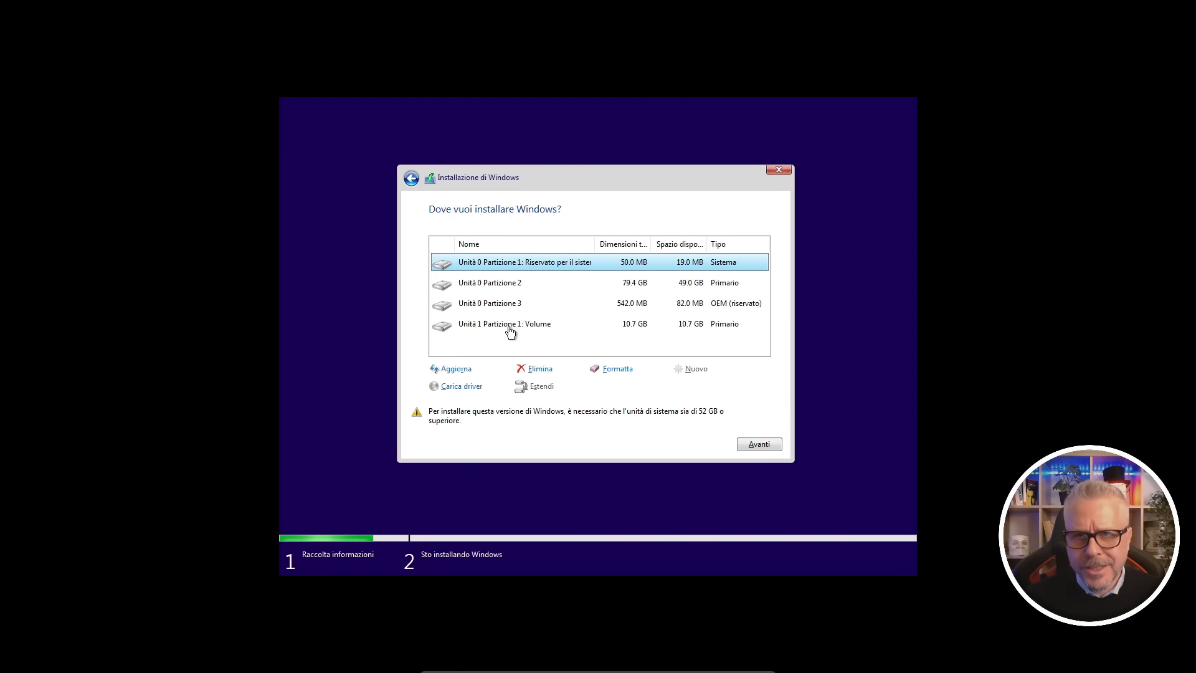
- Delete all three partitions of Unità 0, including the system-reserved and OEM ones, keeping Unità 1's Volume partition
left_click(539, 369)
left_click(681, 388)
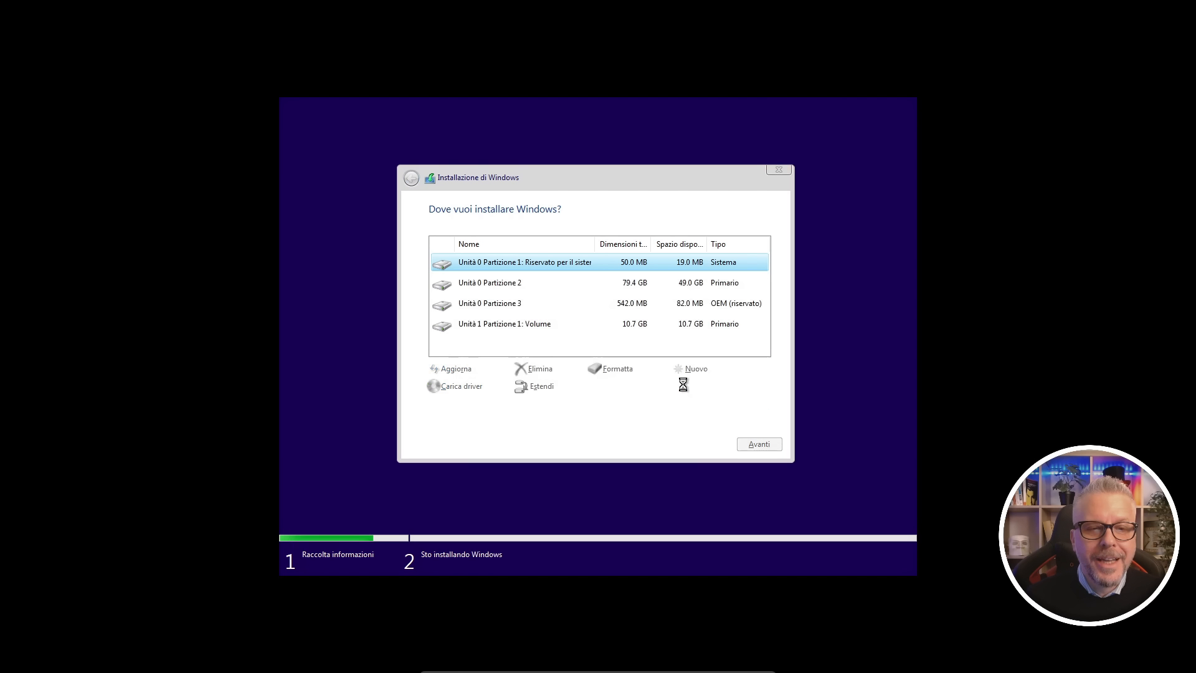
left_click(499, 283)
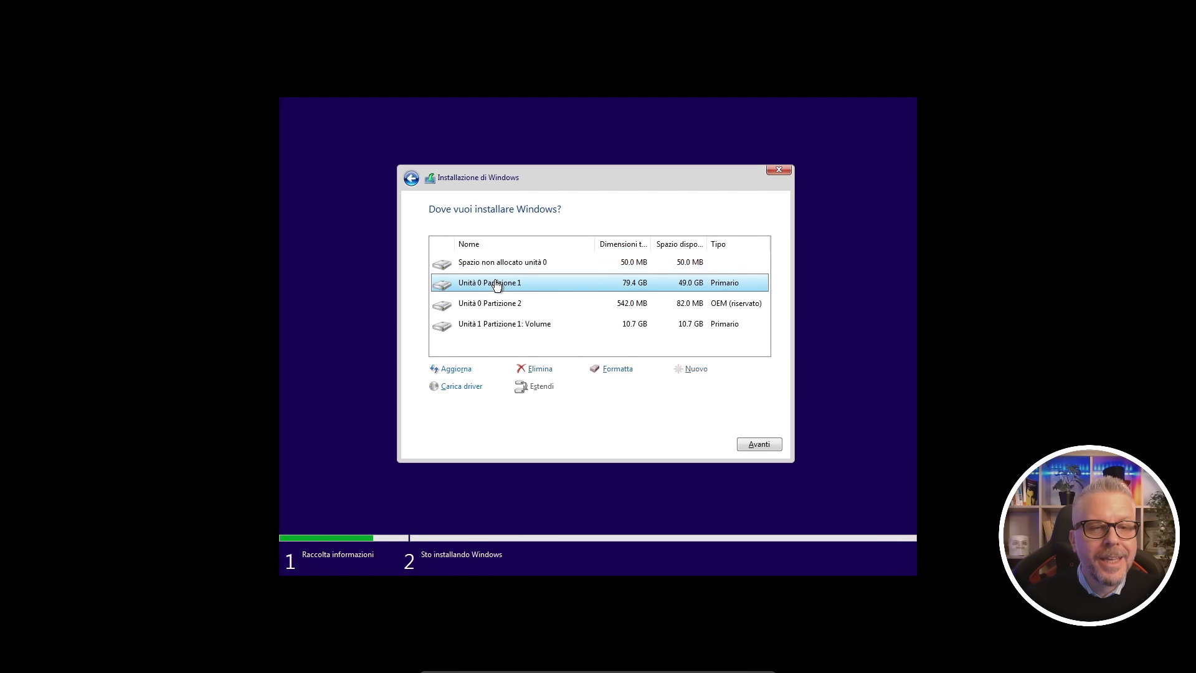
left_click(538, 370)
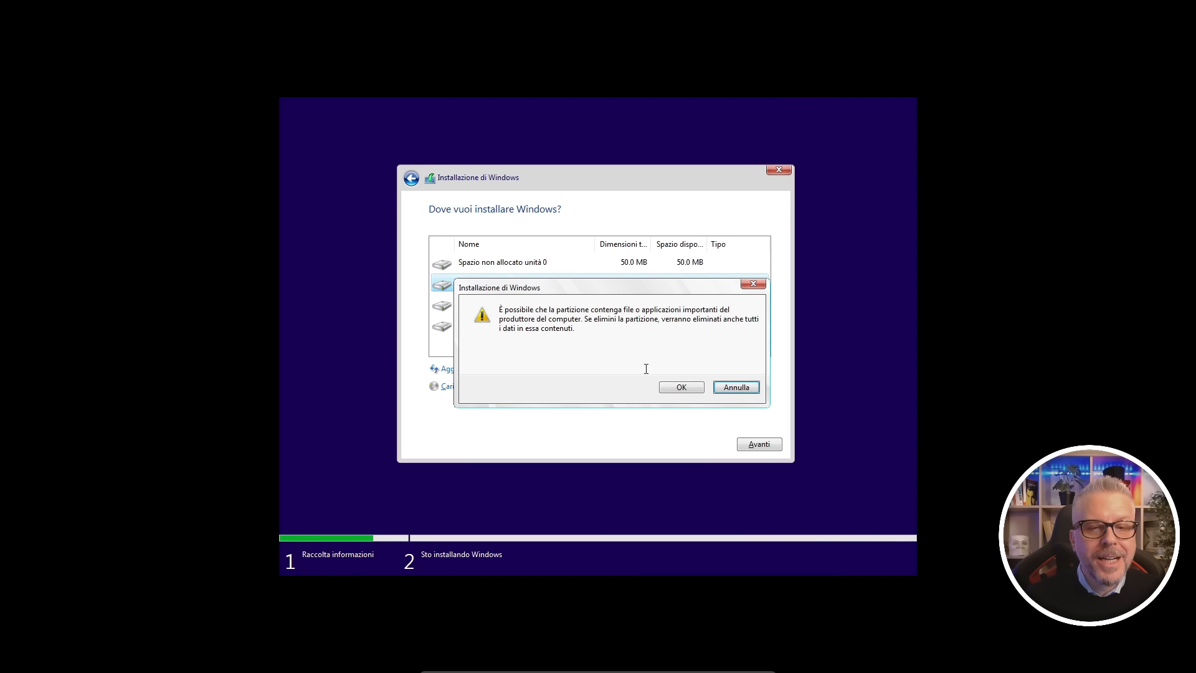
left_click(681, 388)
left_click(493, 284)
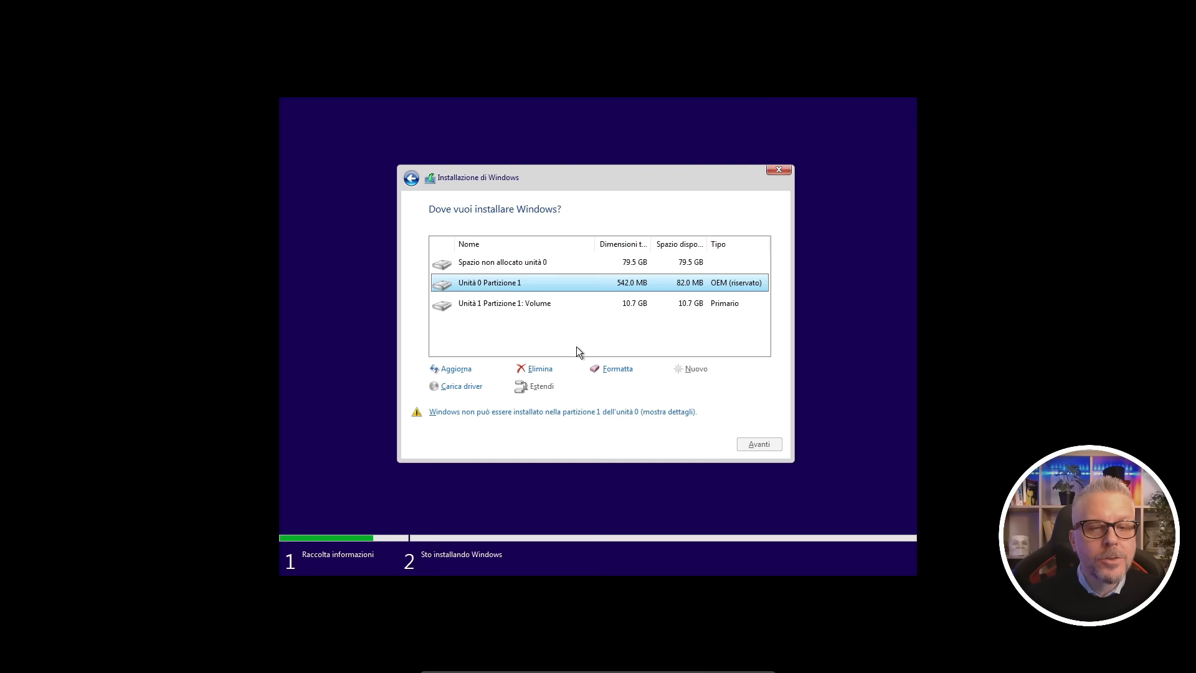
left_click(537, 369)
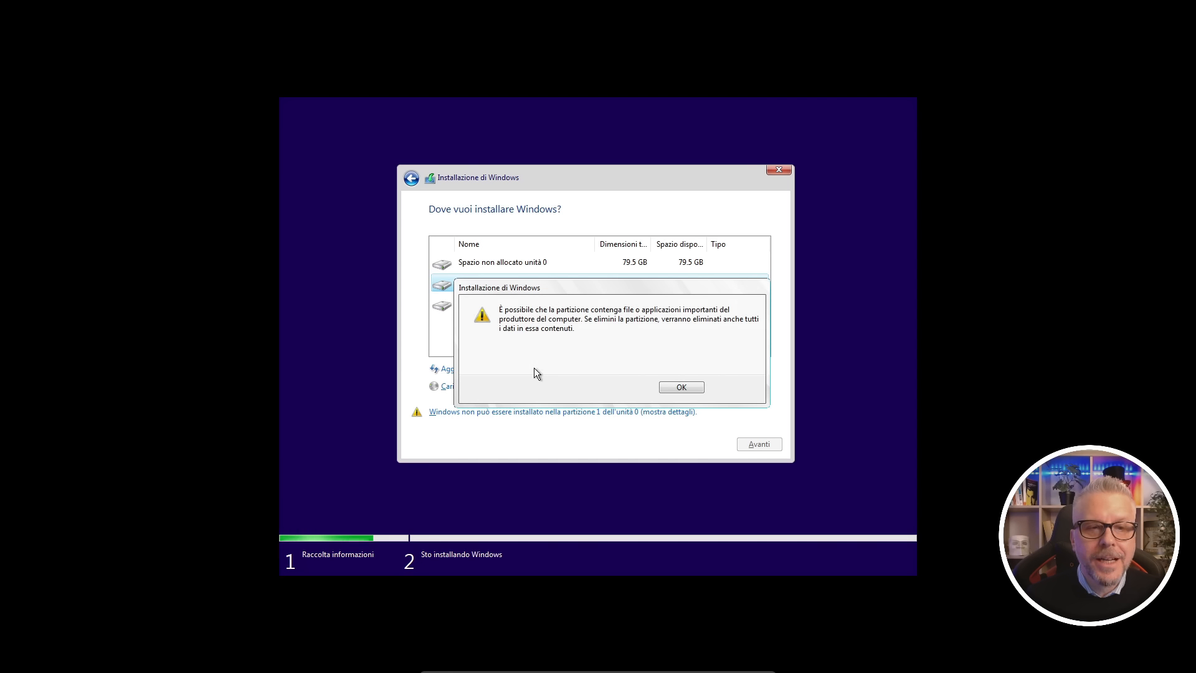
left_click(683, 387)
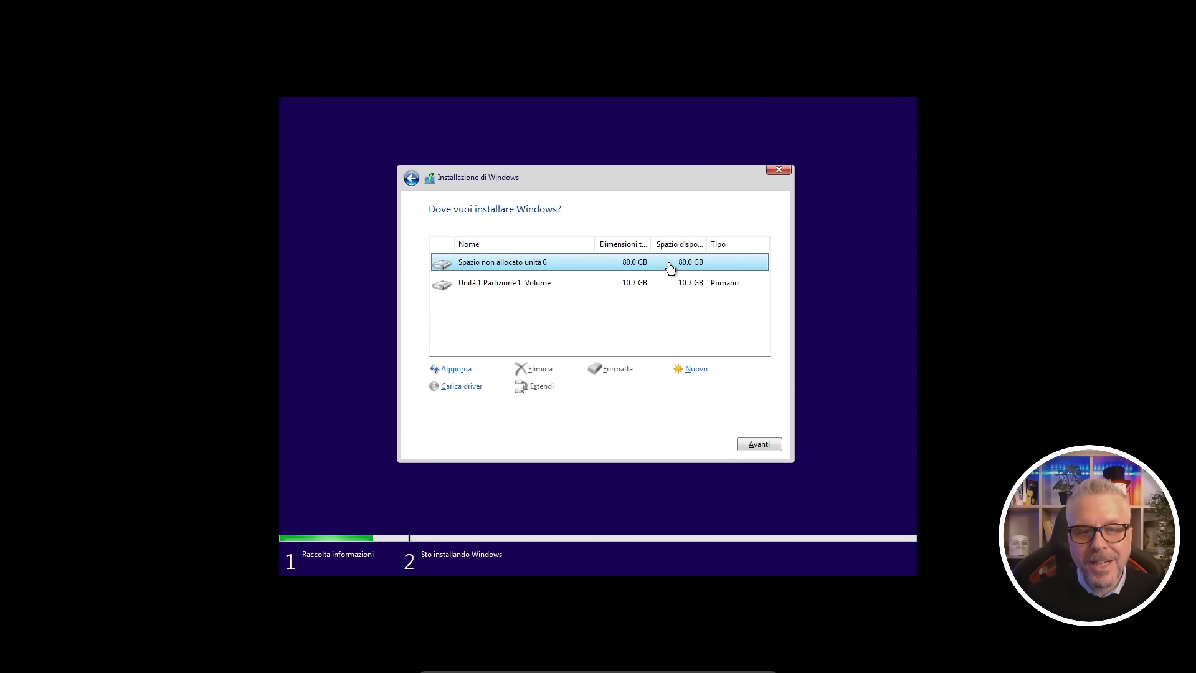
- Install Windows on the unallocated space of Unità 0, restart, and continue the initial setup without internet using the limited installation
left_click(759, 444)
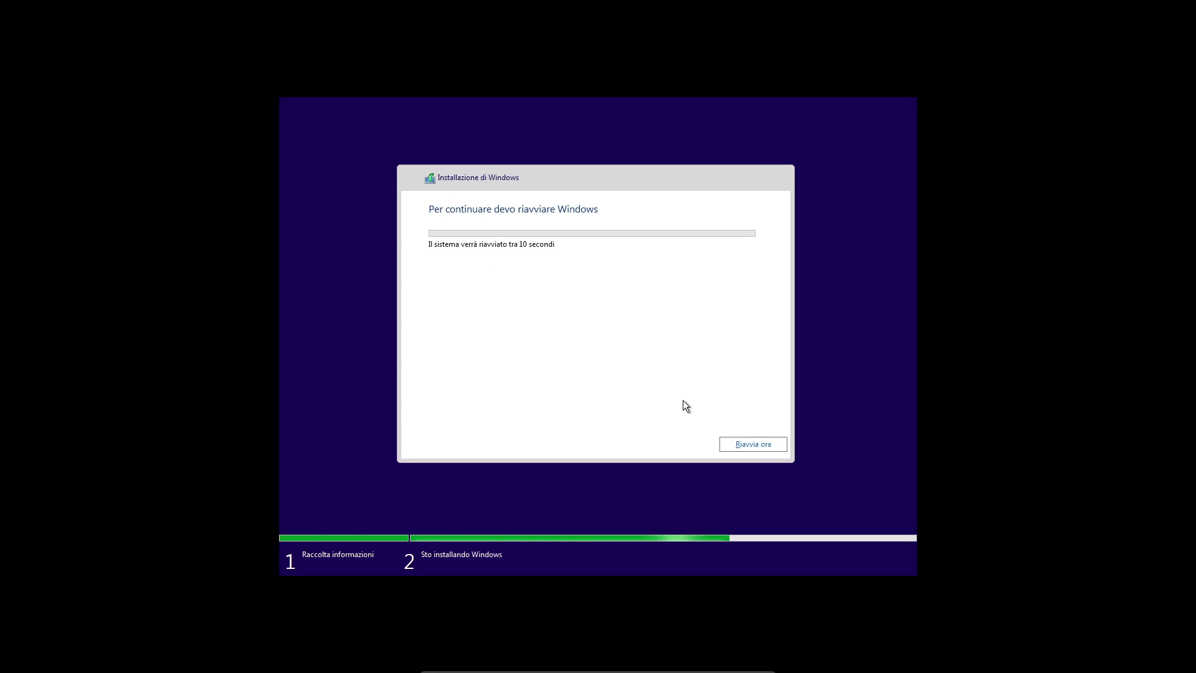
left_click(754, 444)
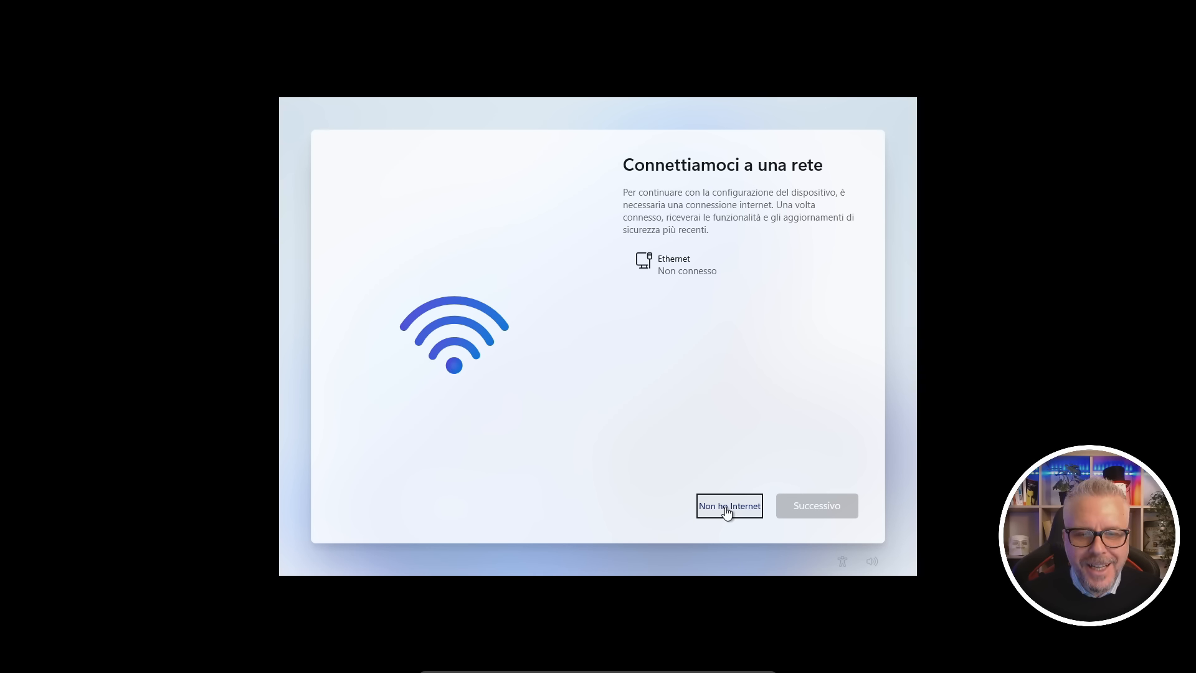
left_click(726, 509)
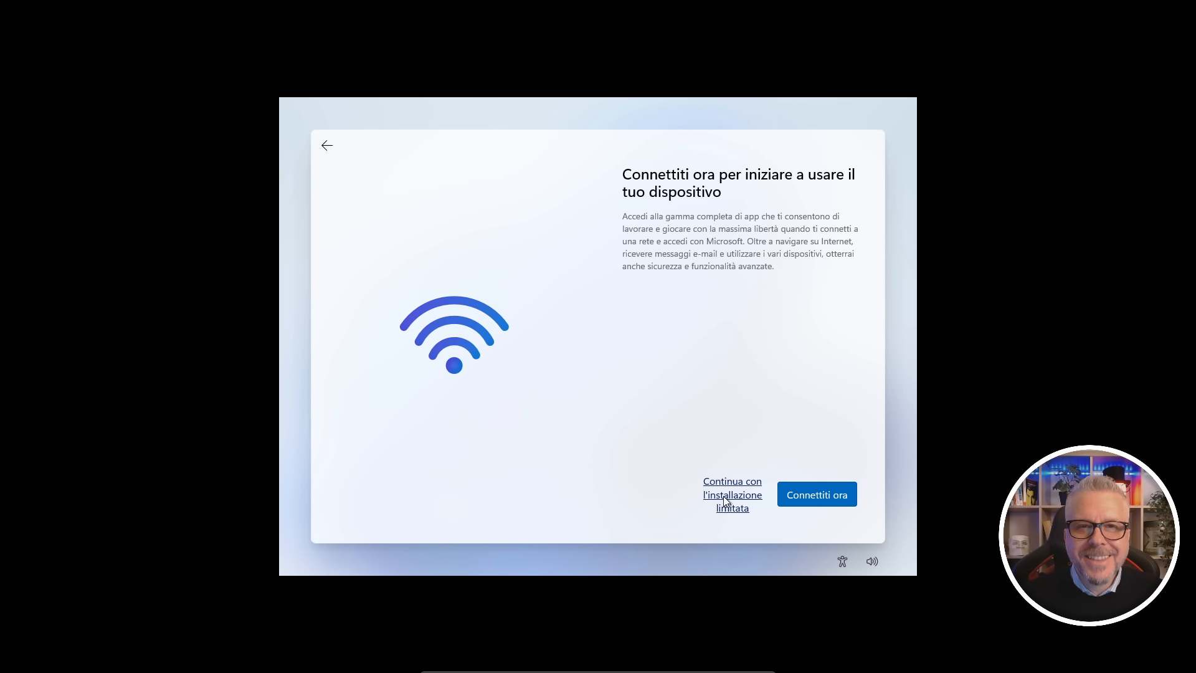
left_click(723, 496)
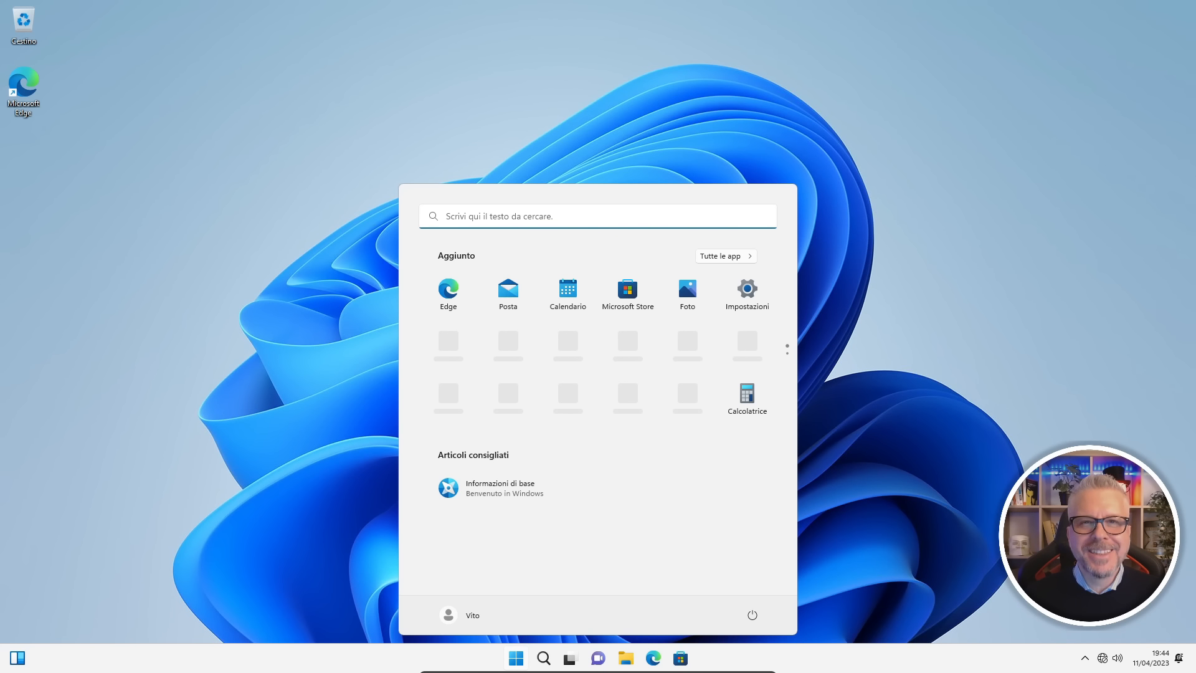
- Check in File Explorer the contents of Volume (D:) for the preserved data and the folders of Disco locale (C:)
left_click(977, 438)
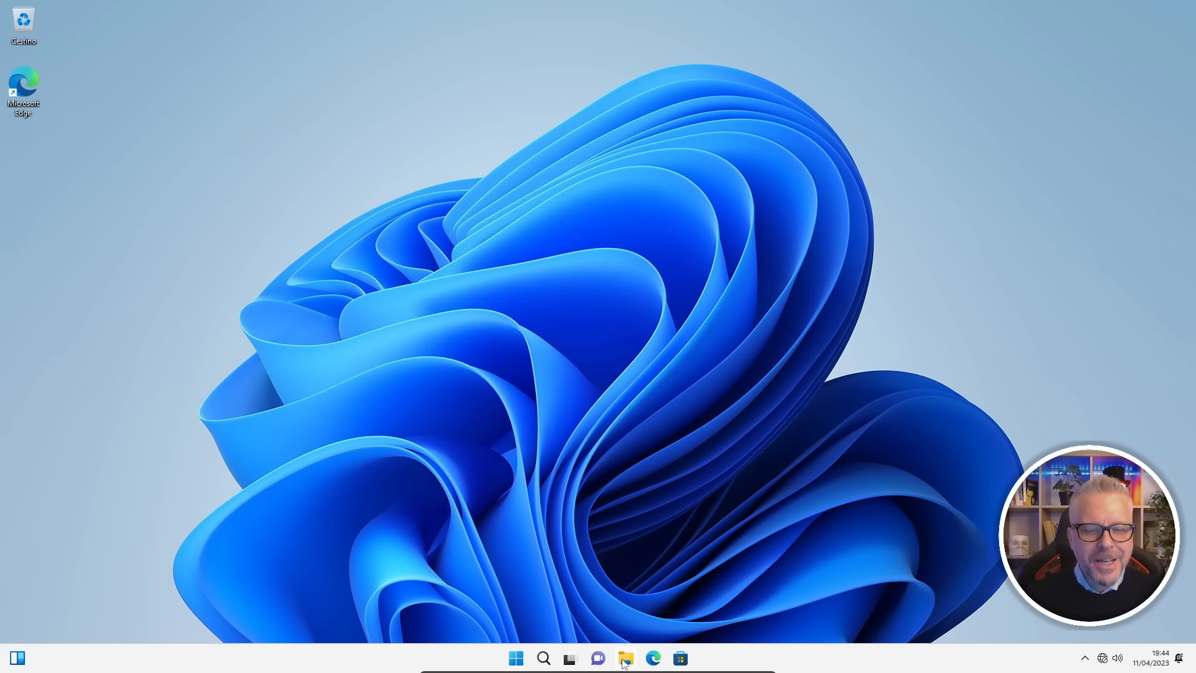
key("super+e")
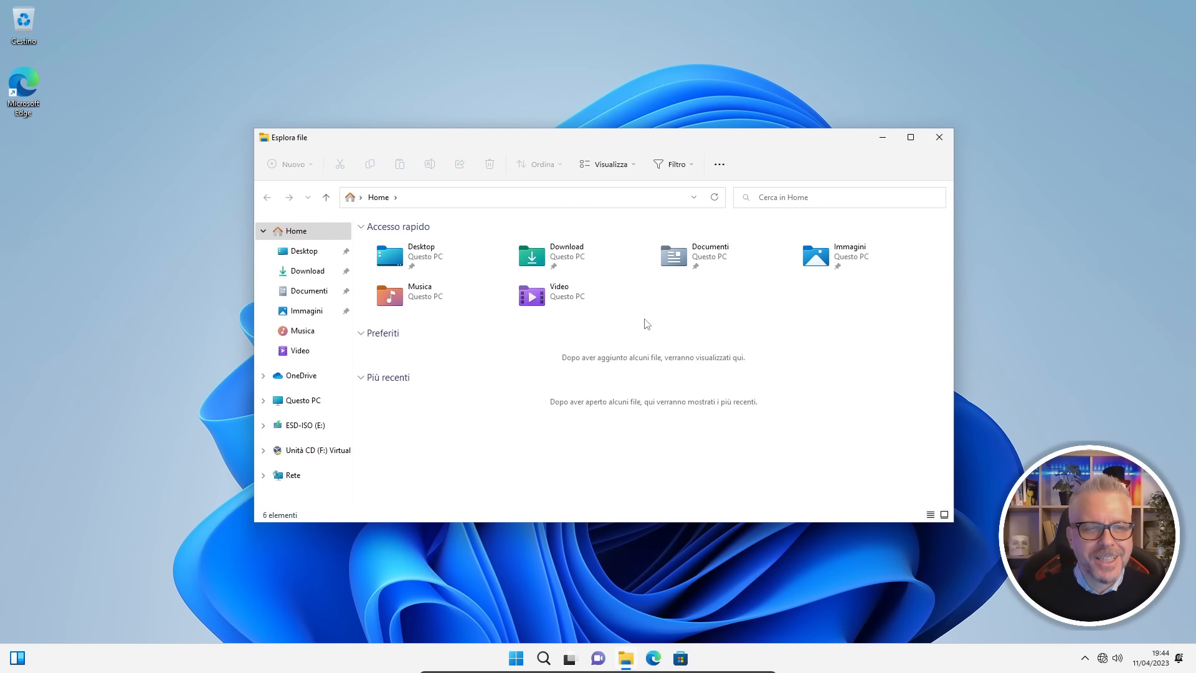
left_click(293, 403)
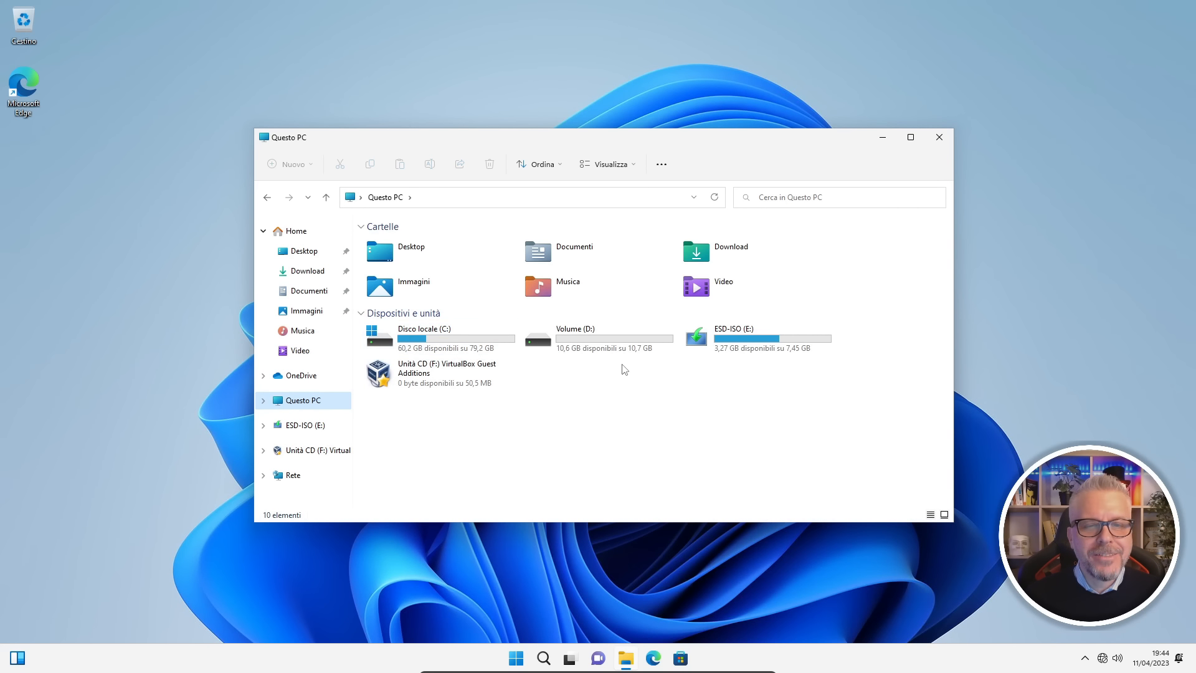
double_click(572, 343)
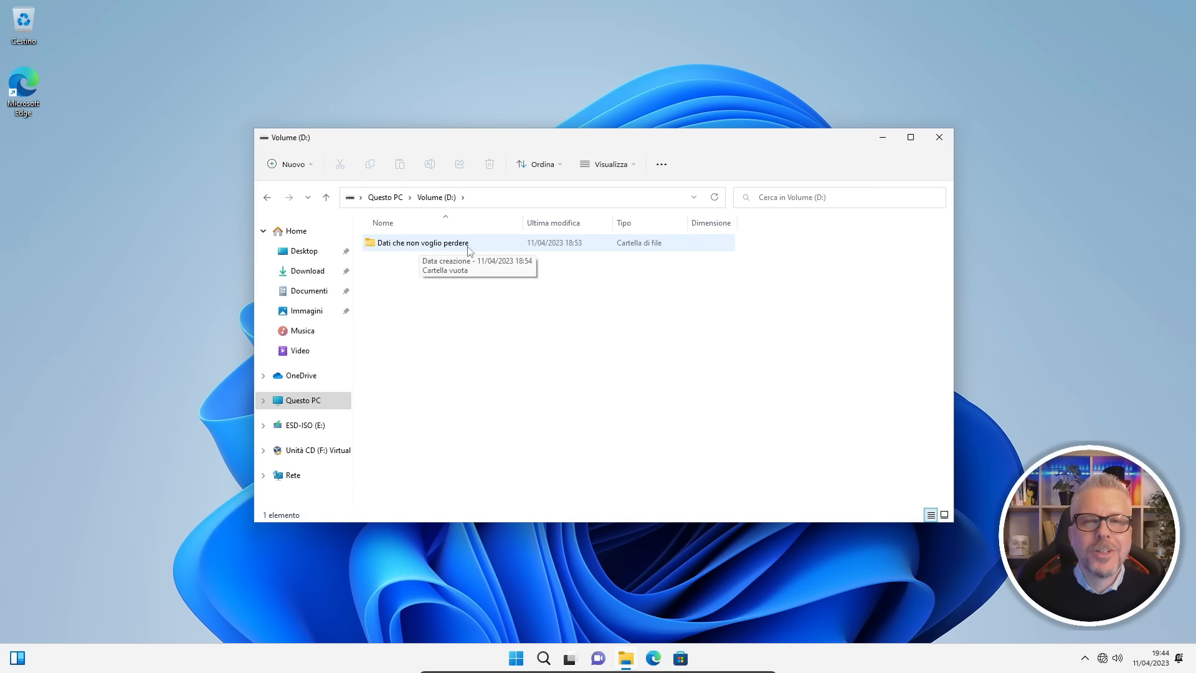
left_click(385, 197)
double_click(426, 339)
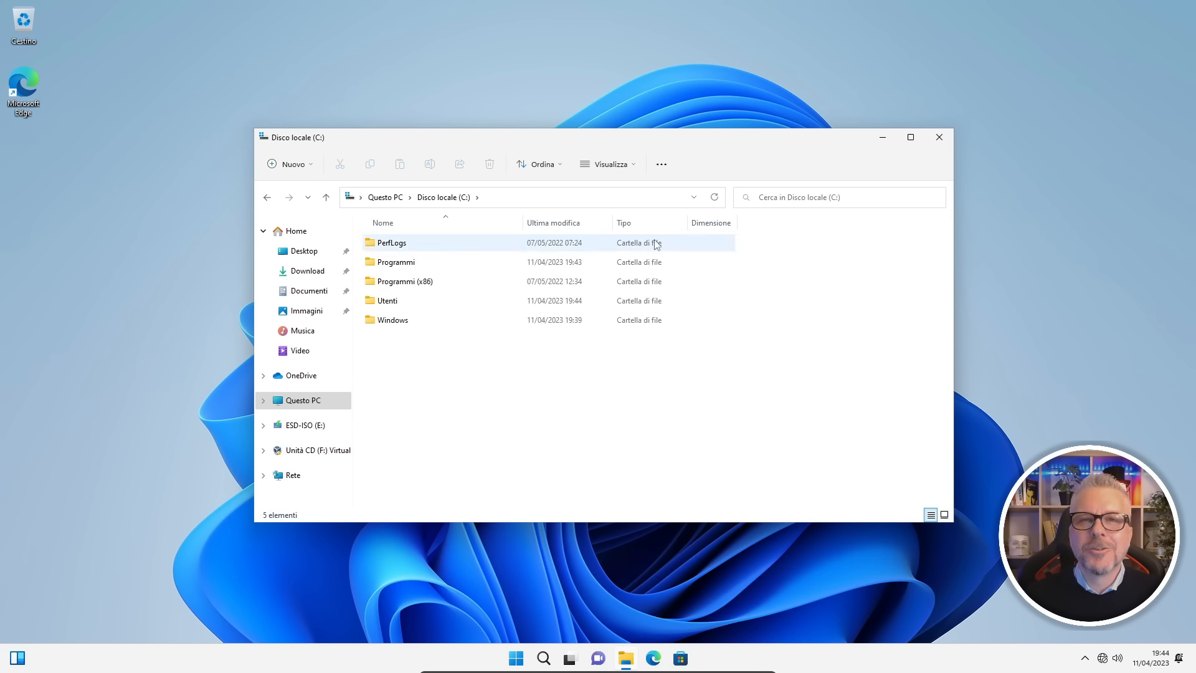
left_click(939, 138)
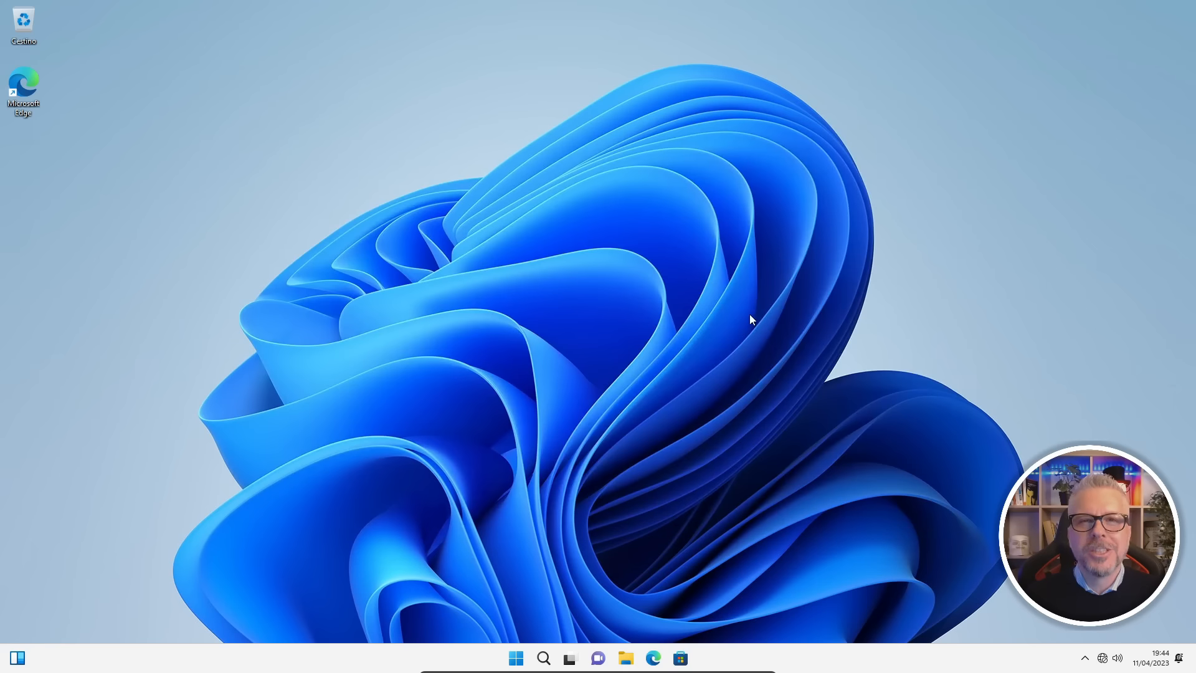